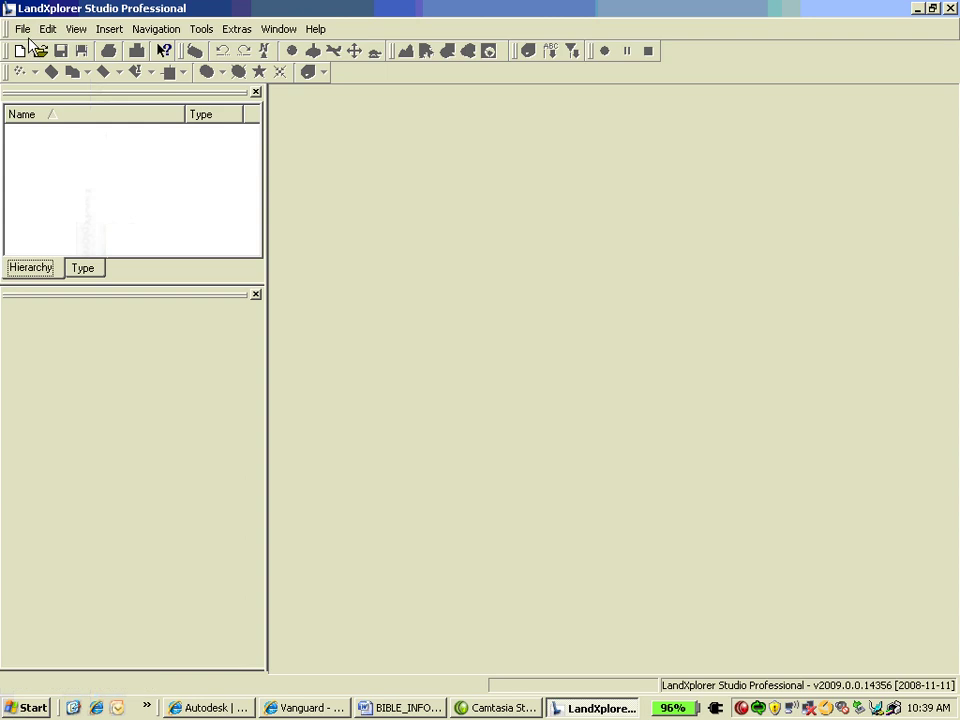
Step: Create a new empty project and start inserting a terrain model
left_click(23, 29)
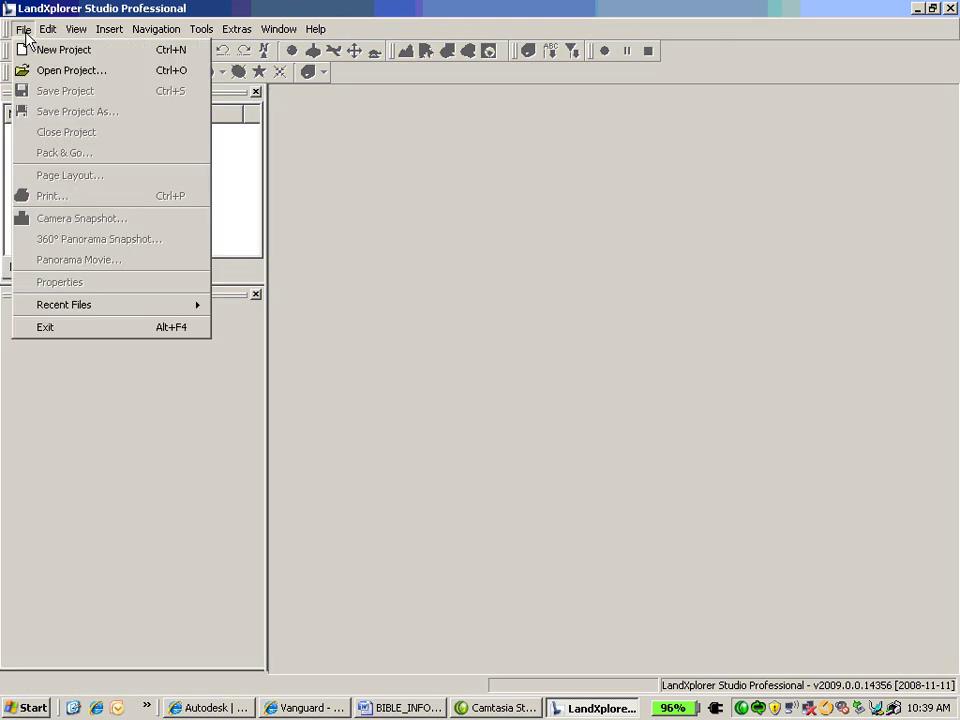
left_click(30, 50)
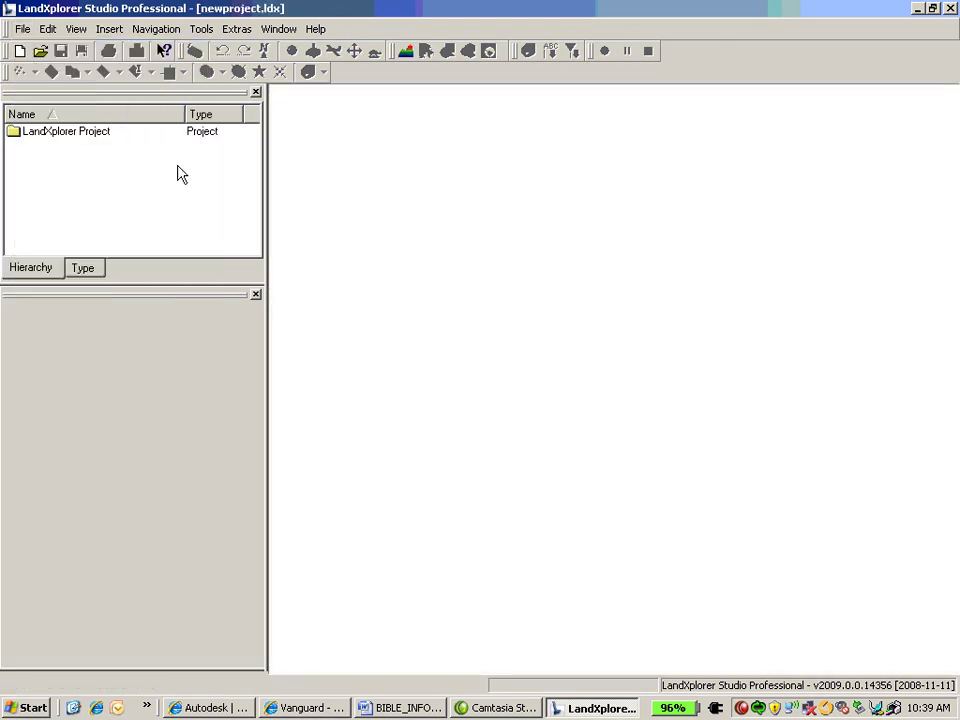
left_click(110, 29)
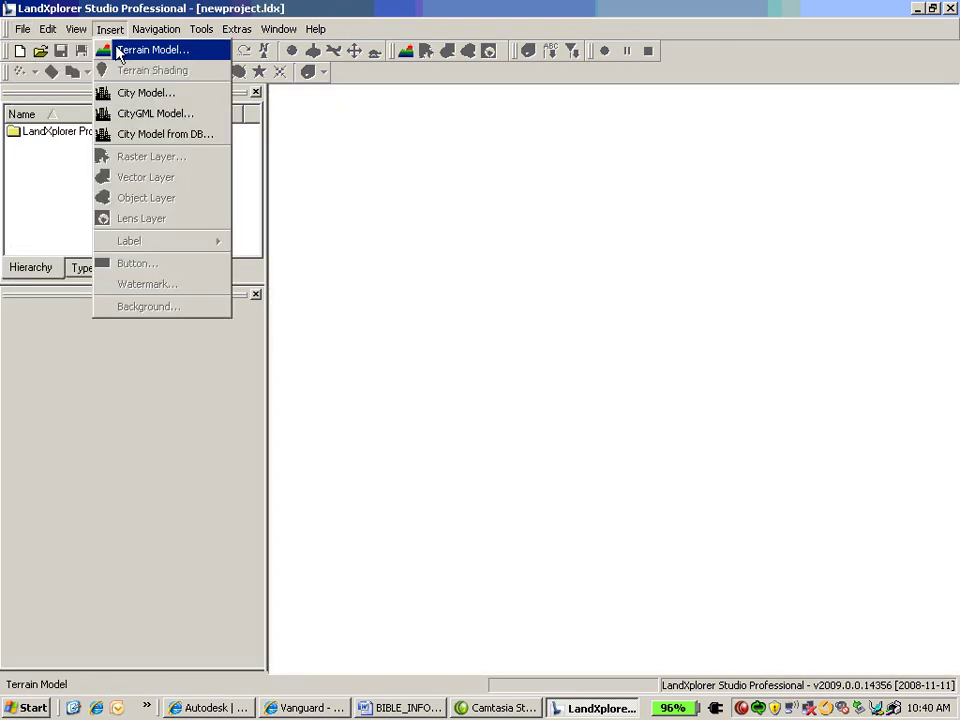
left_click(120, 52)
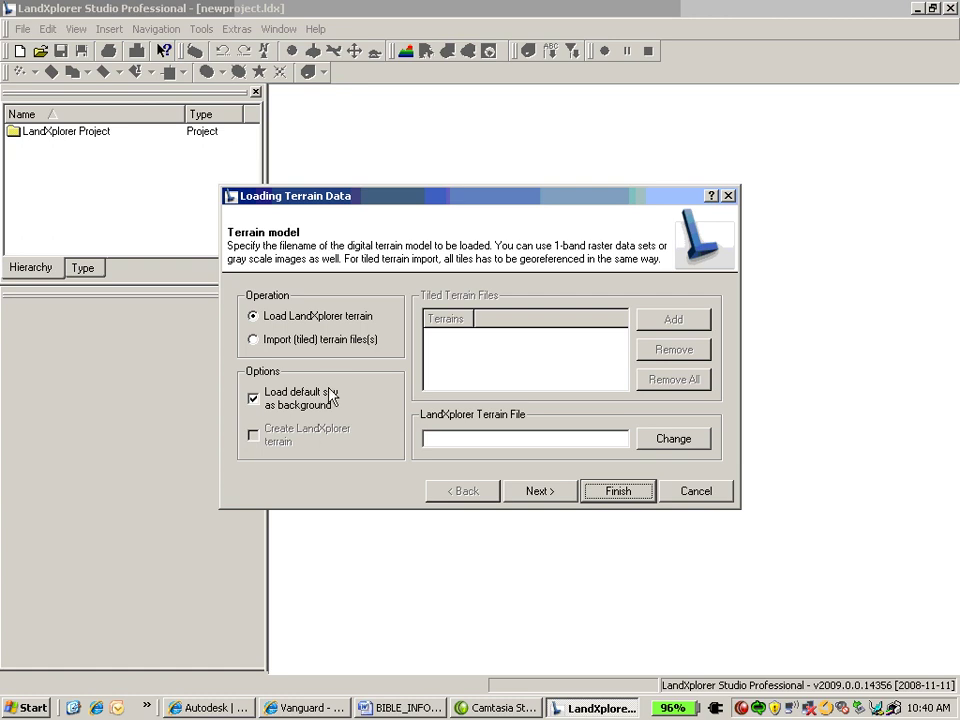
Step: Load UKMap_DTM.lwg from C:\DEMO\LandX\Data as the project's terrain
left_click(697, 440)
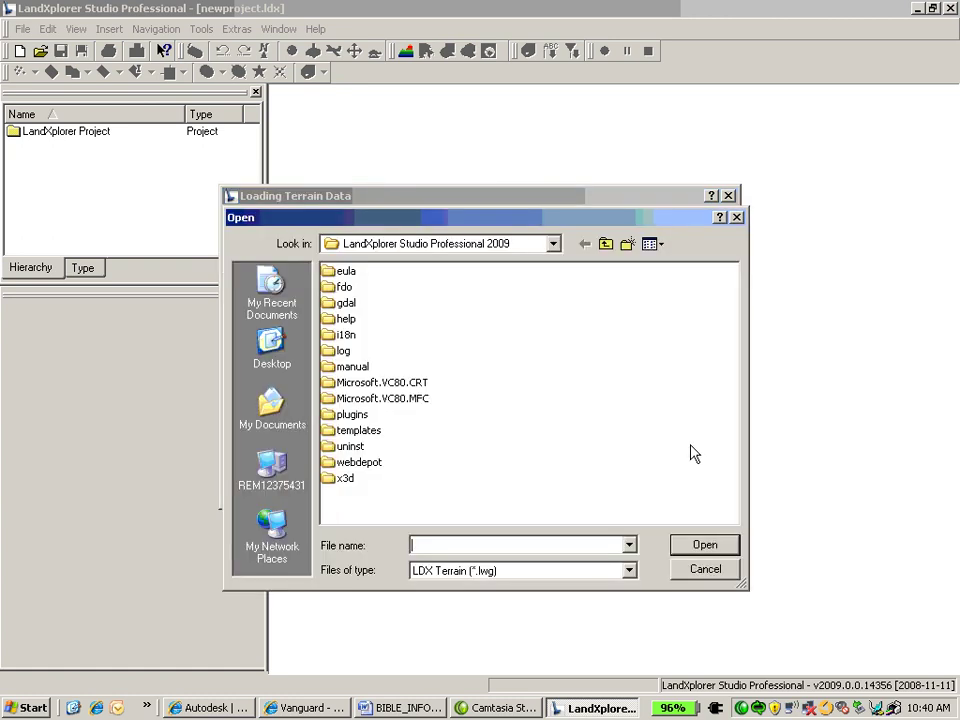
left_click(553, 245)
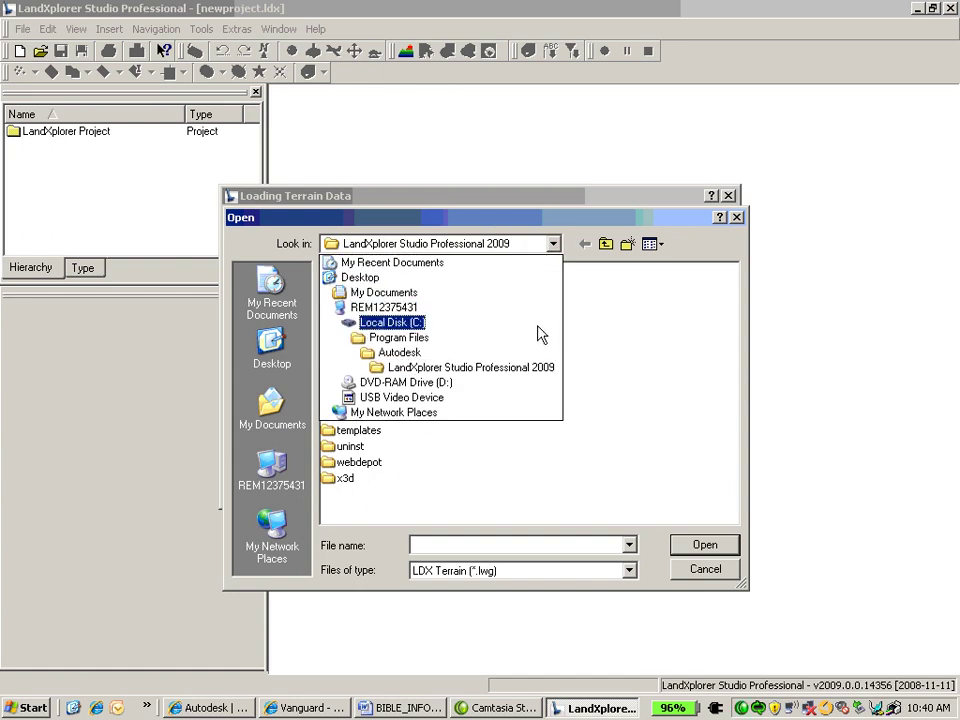
left_click(536, 320)
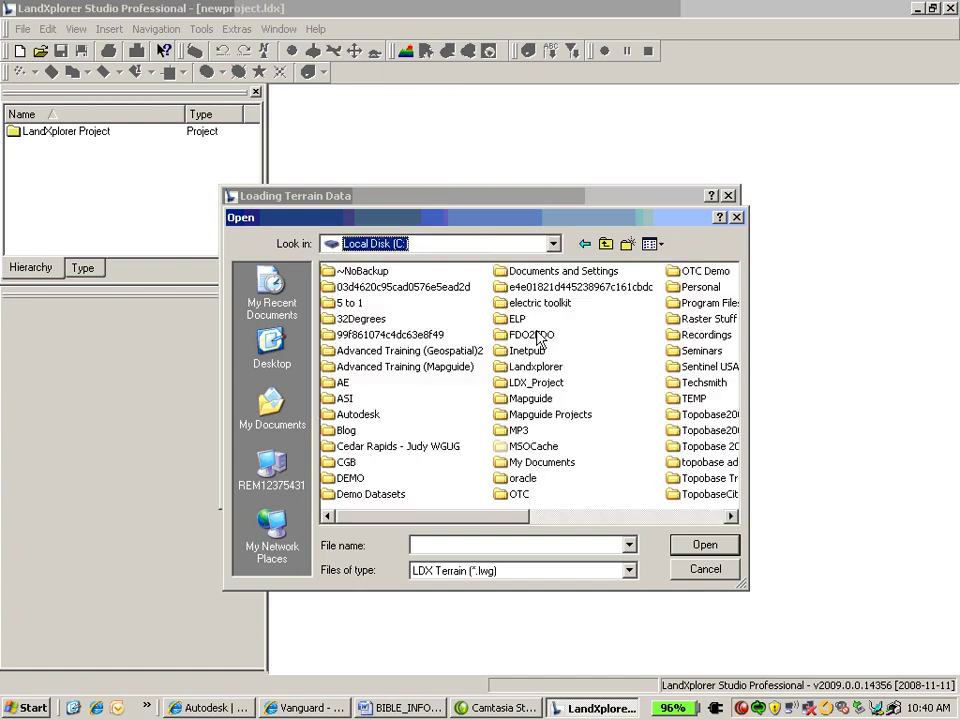
double_click(352, 478)
double_click(490, 271)
double_click(346, 274)
left_click(372, 303)
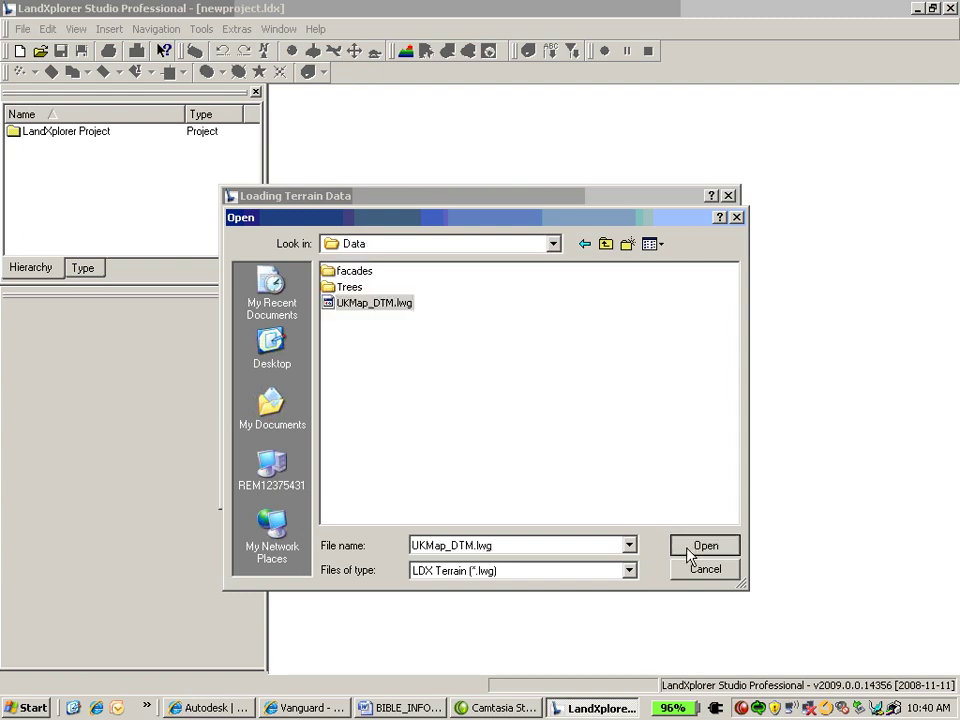
left_click(680, 545)
left_click(617, 491)
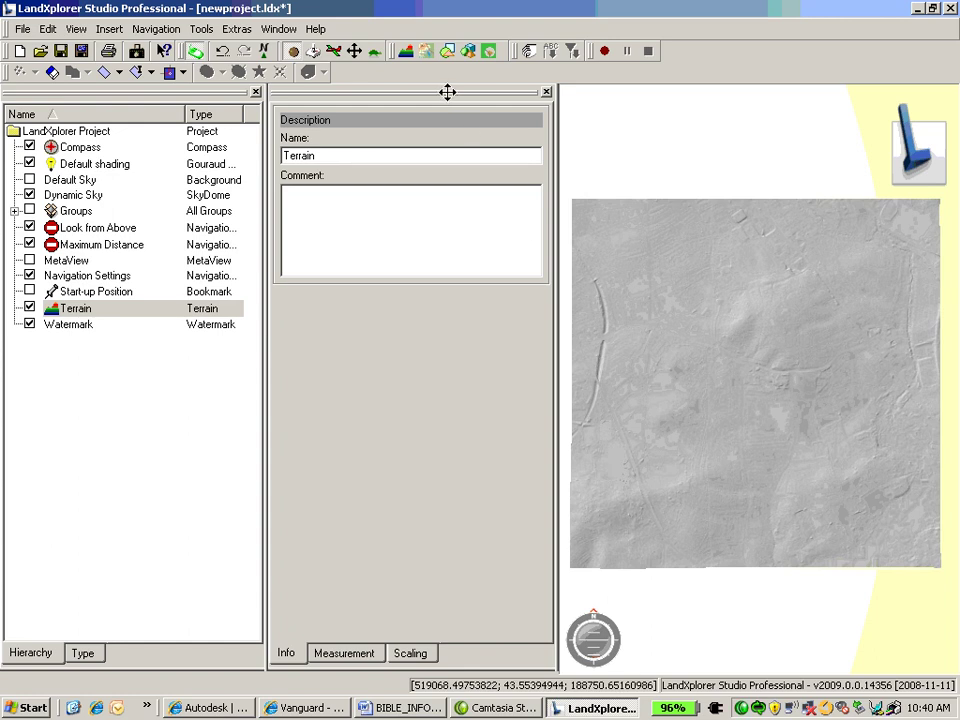
Step: Dock the description panel on the right side of the window
left_click_drag(446, 90, 890, 100)
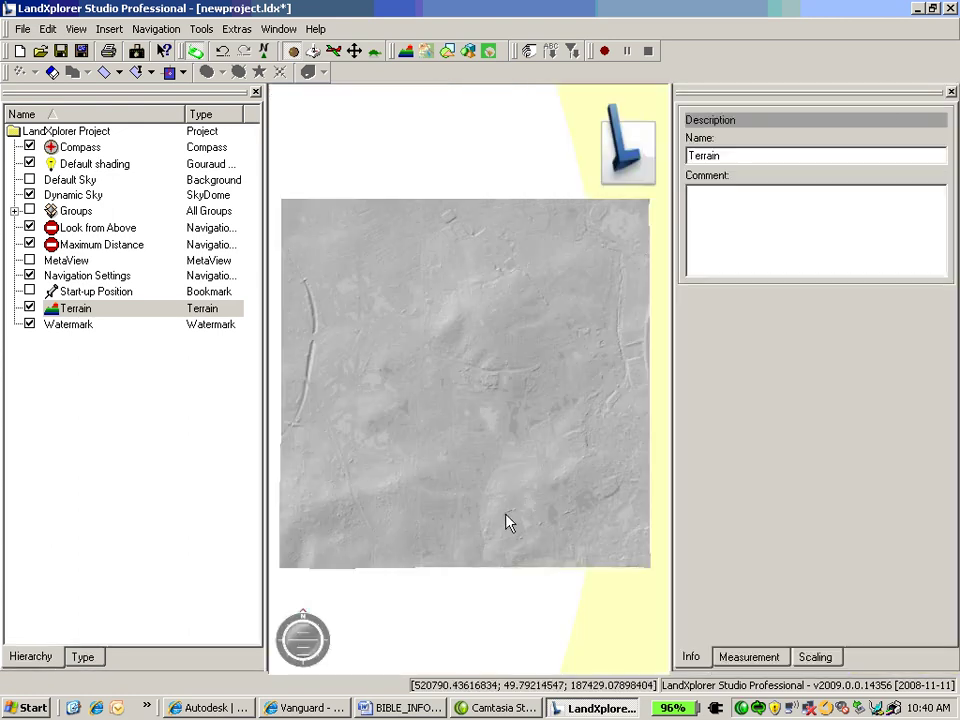
left_click_drag(501, 521, 467, 510)
scroll(467, 510, "down", 5)
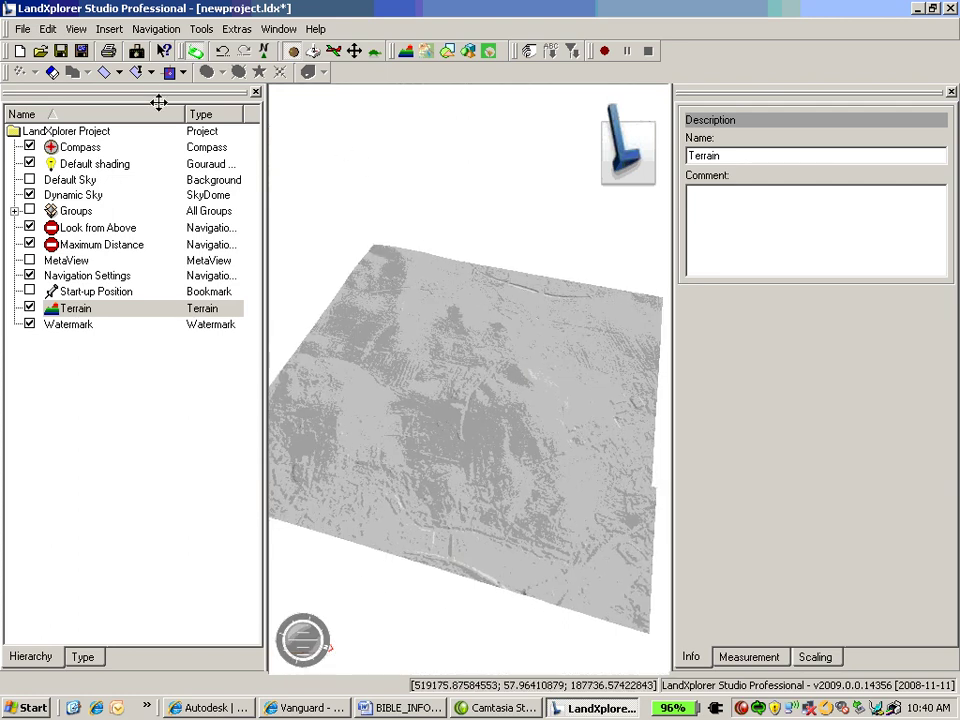
left_click(110, 29)
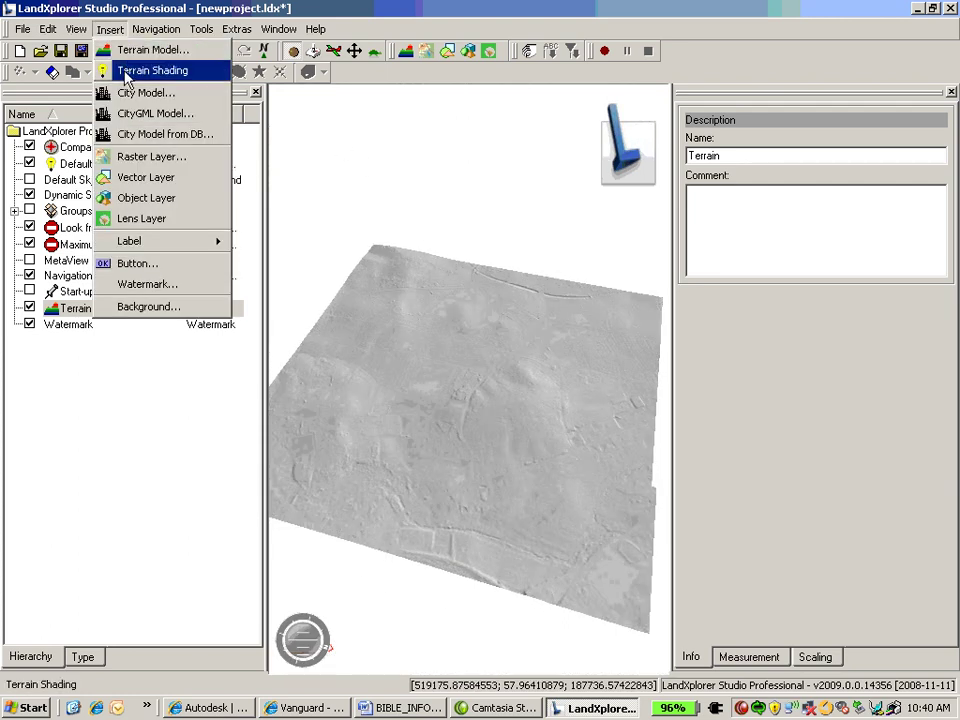
Step: Drape the Aerial_2007.ltt aerial photo over the terrain as a raster layer, then orbit and zoom
left_click(127, 160)
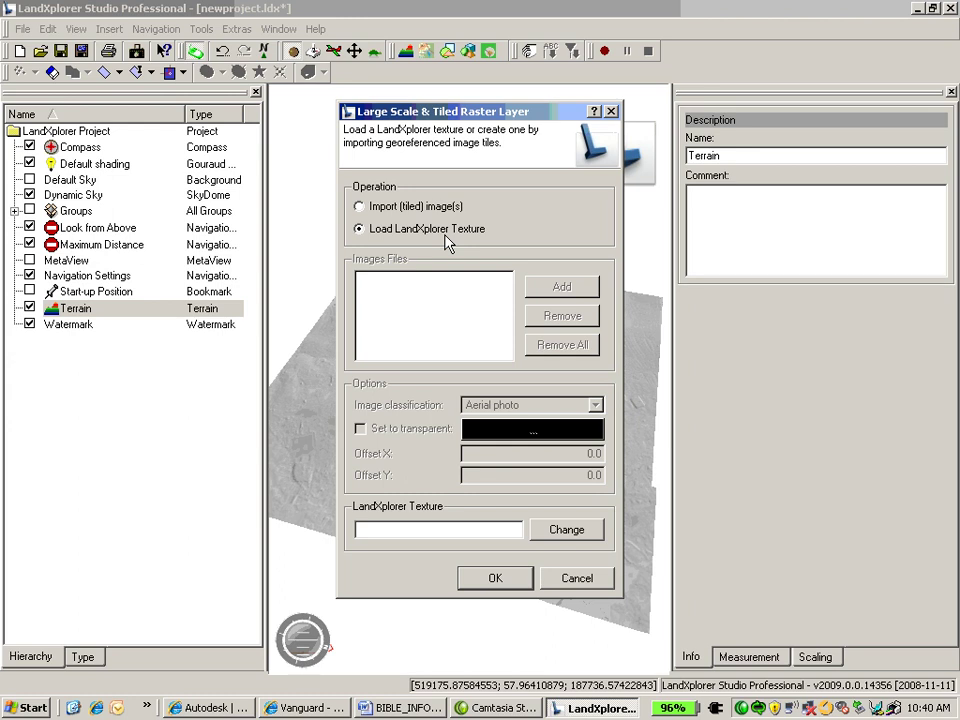
left_click(557, 533)
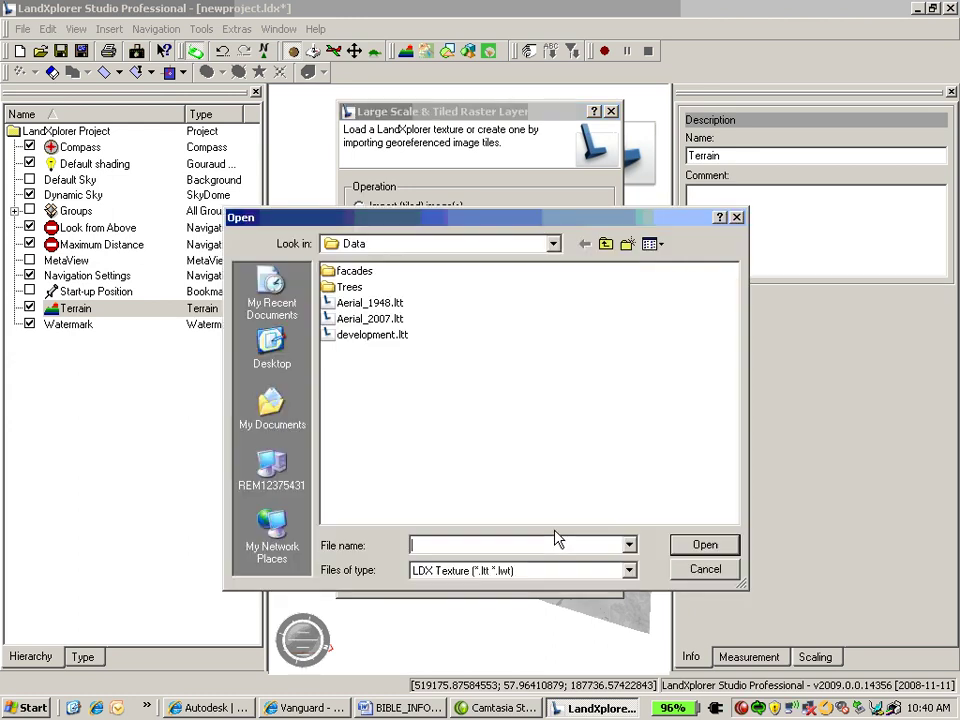
left_click(377, 320)
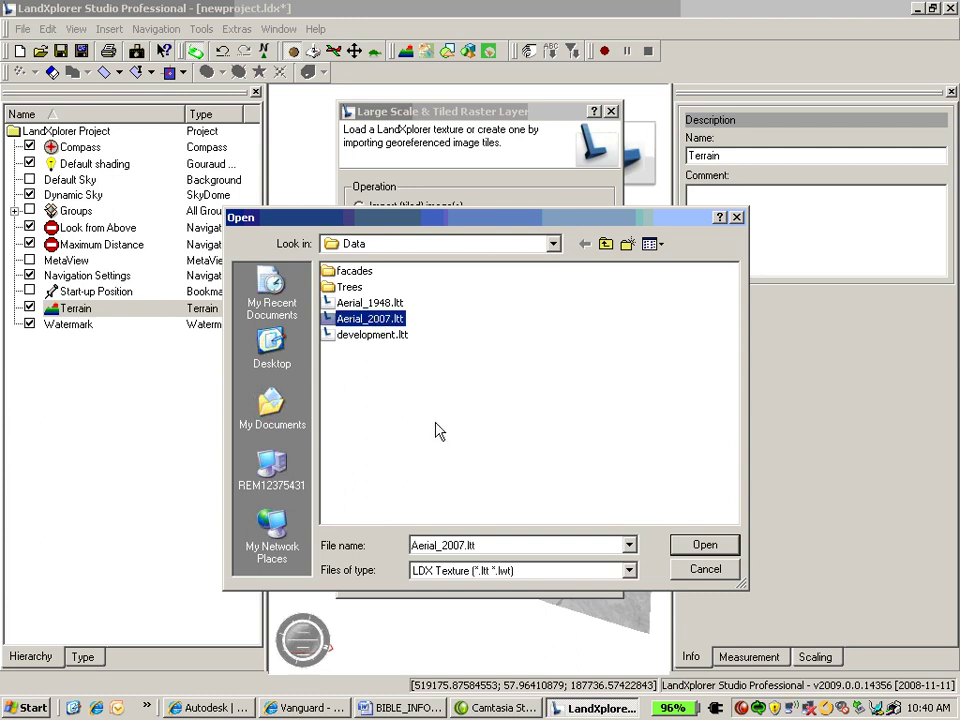
left_click(705, 544)
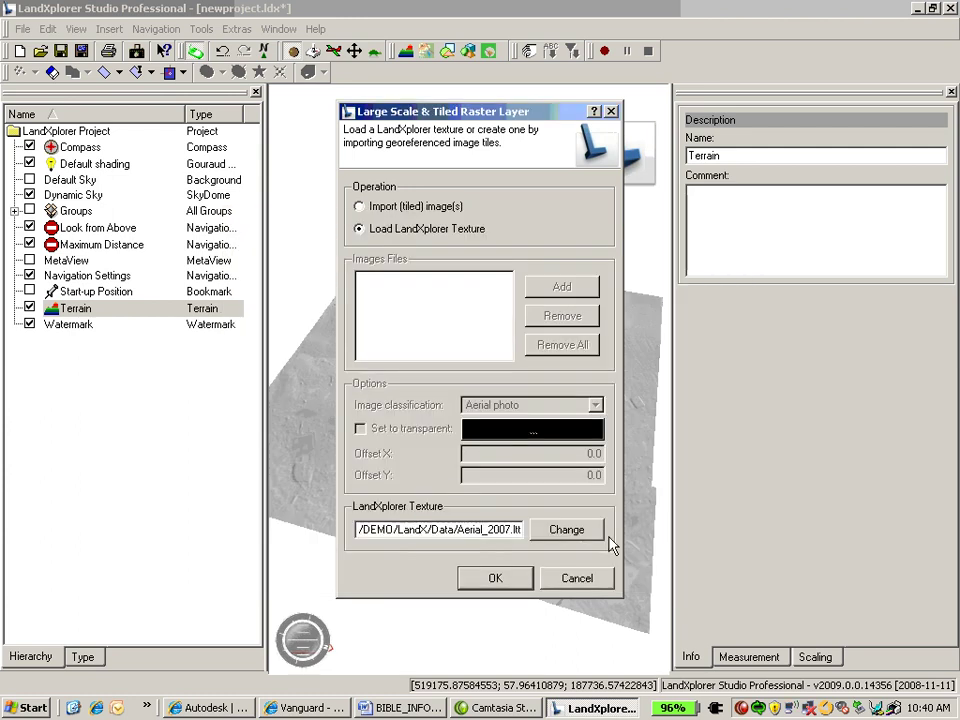
left_click(495, 578)
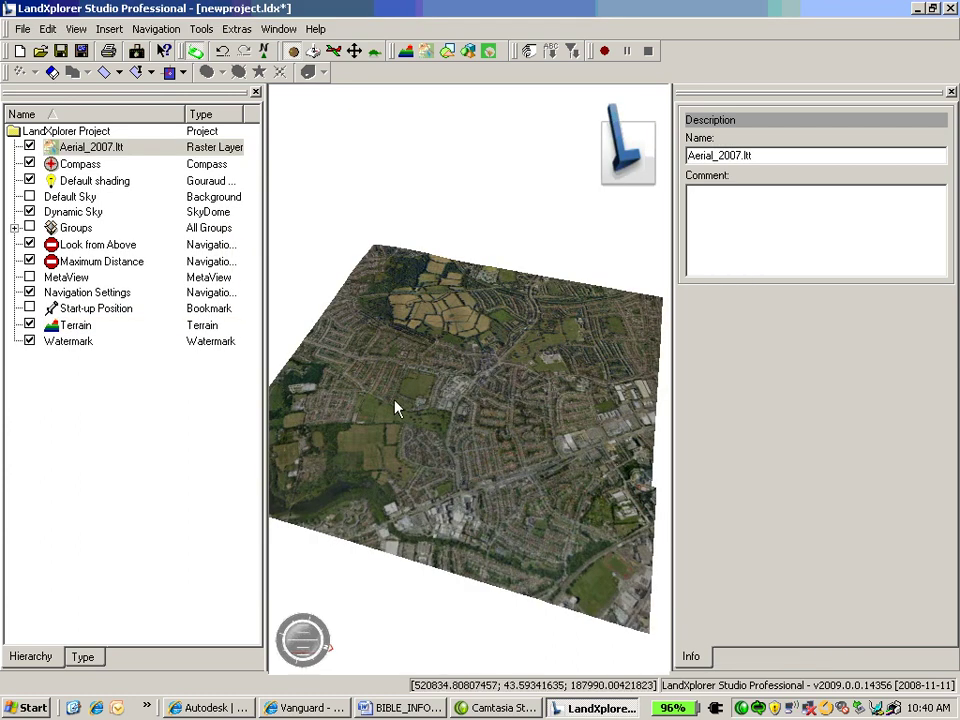
left_click_drag(396, 435, 472, 430)
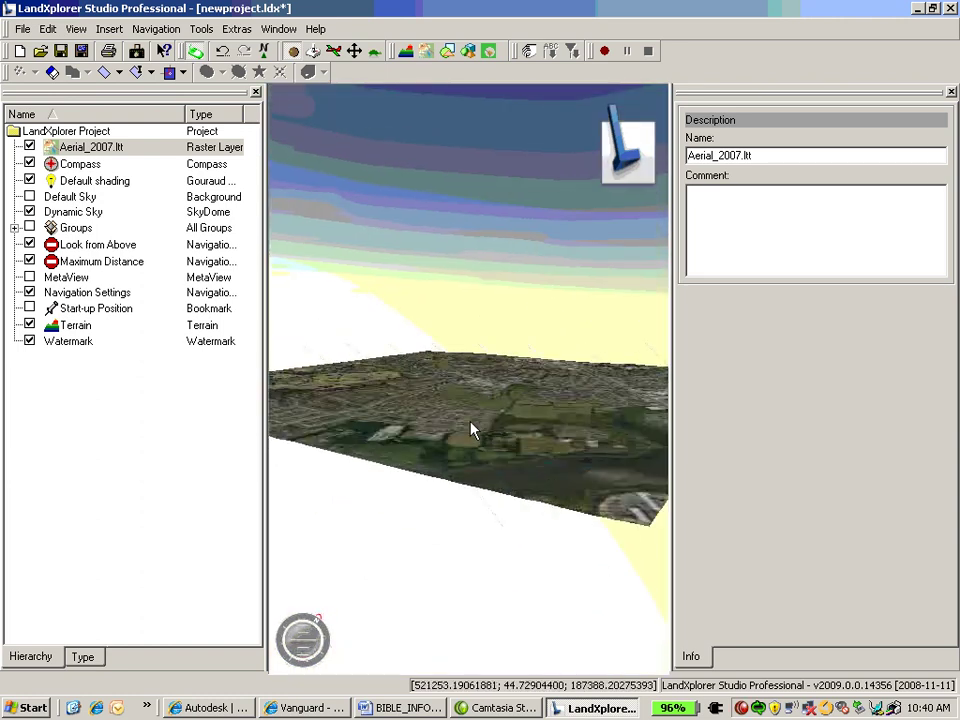
scroll(472, 430, "up", 5)
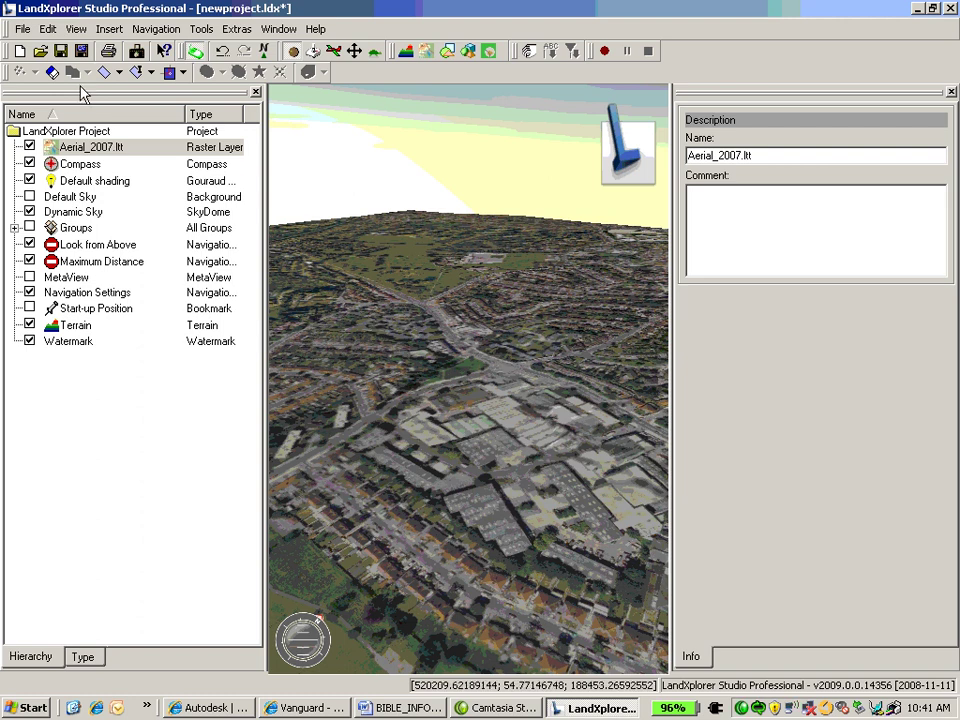
Step: Start a city model import from the Residential_Buildings.shp file
left_click(106, 30)
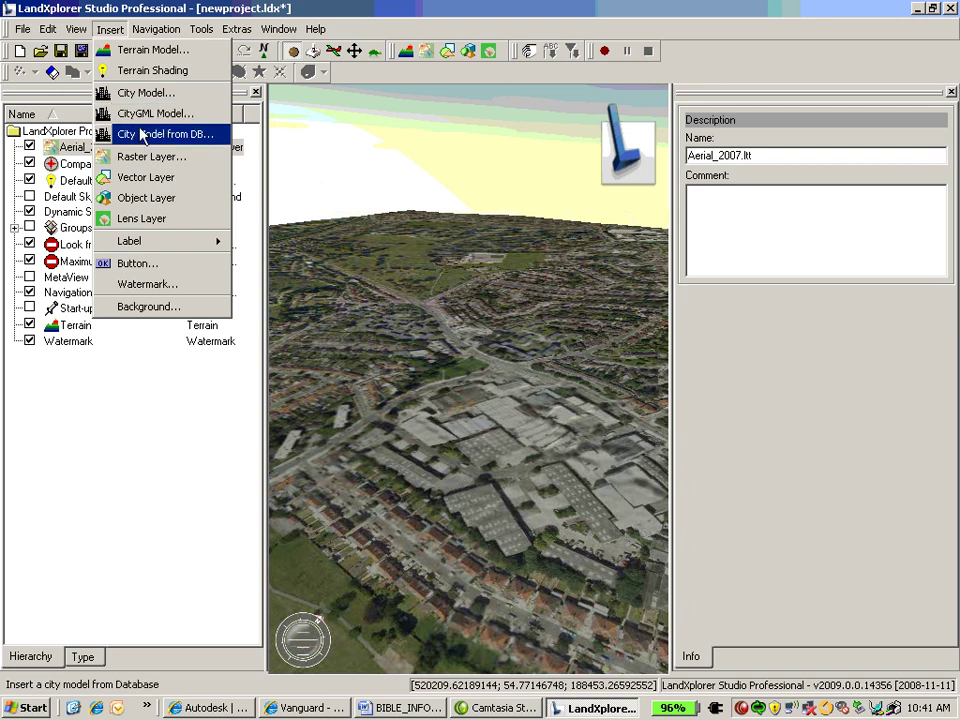
left_click(143, 93)
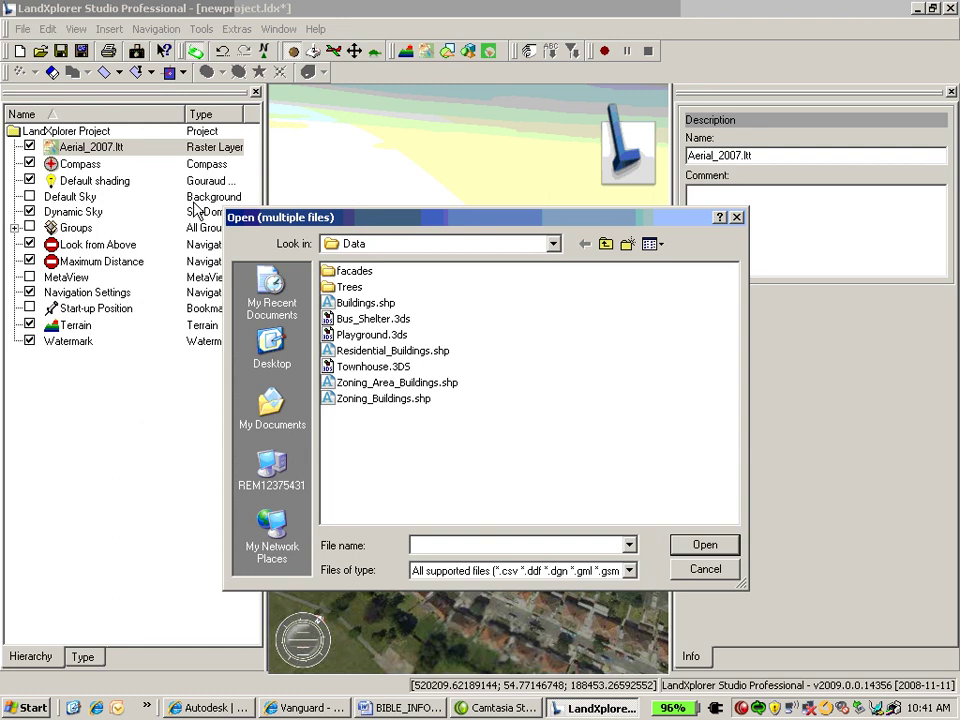
left_click_drag(405, 219, 461, 107)
left_click(420, 243)
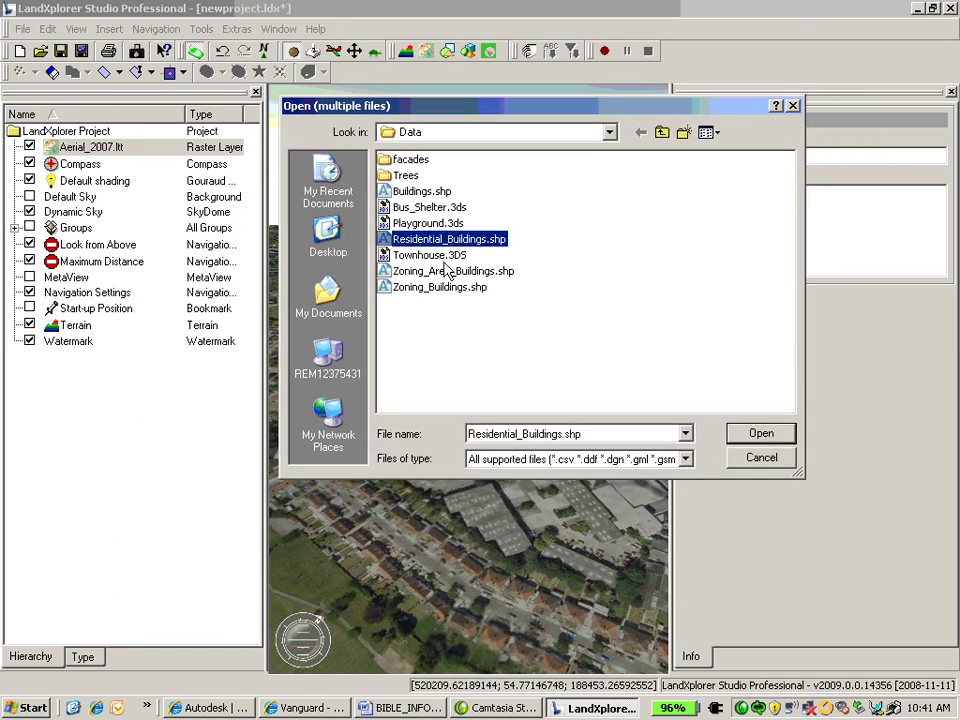
left_click(761, 434)
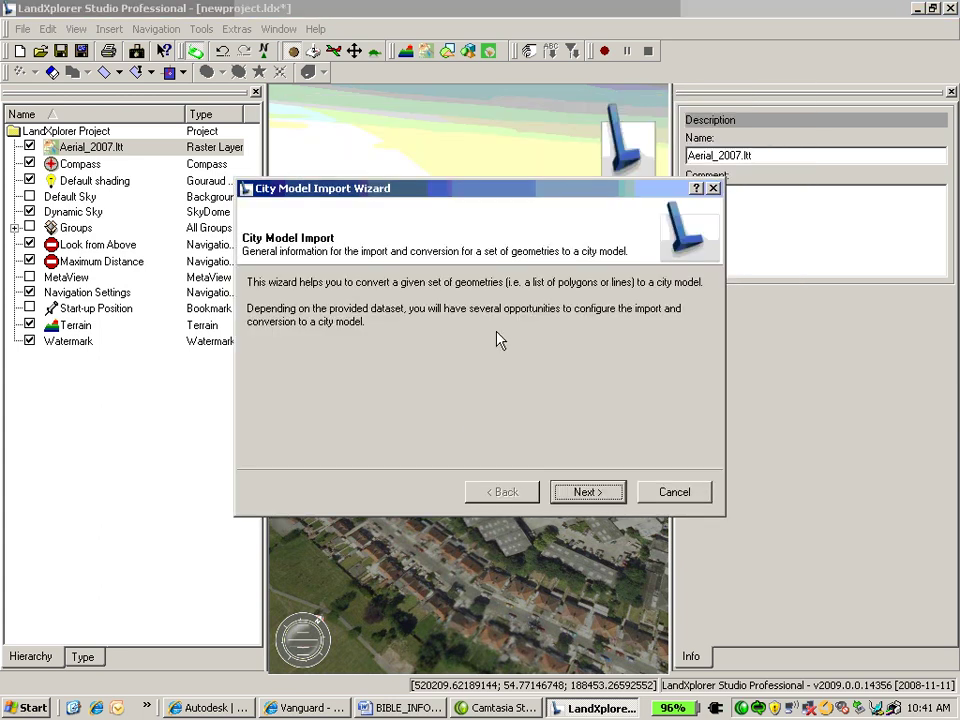
Step: Import as block buildings with measured heights from the Blg_height attribute and finish the wizard
left_click(587, 494)
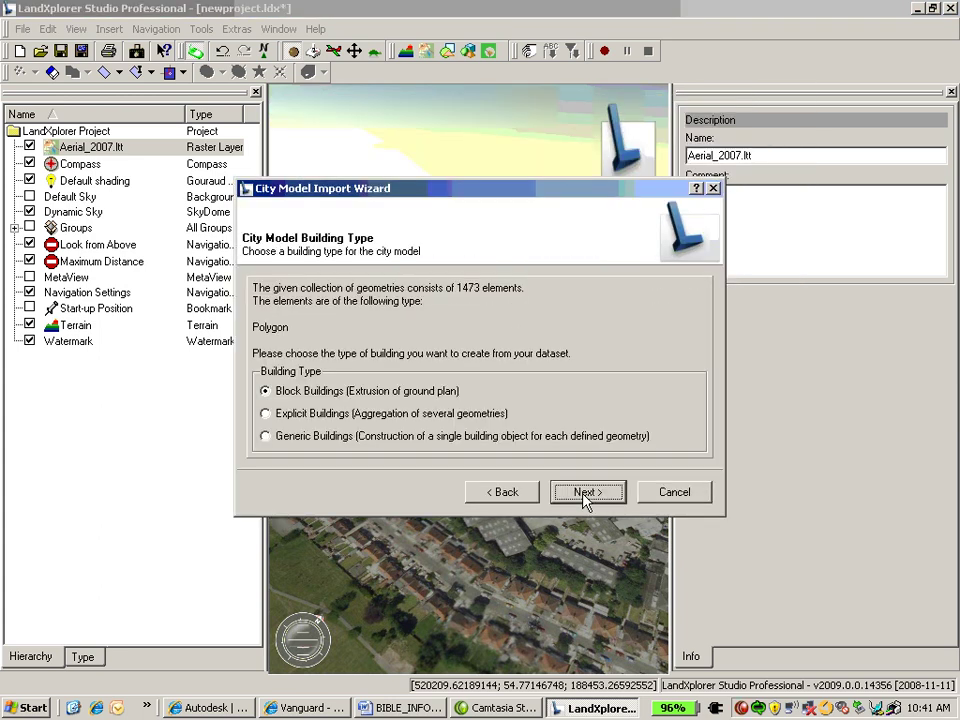
left_click(587, 494)
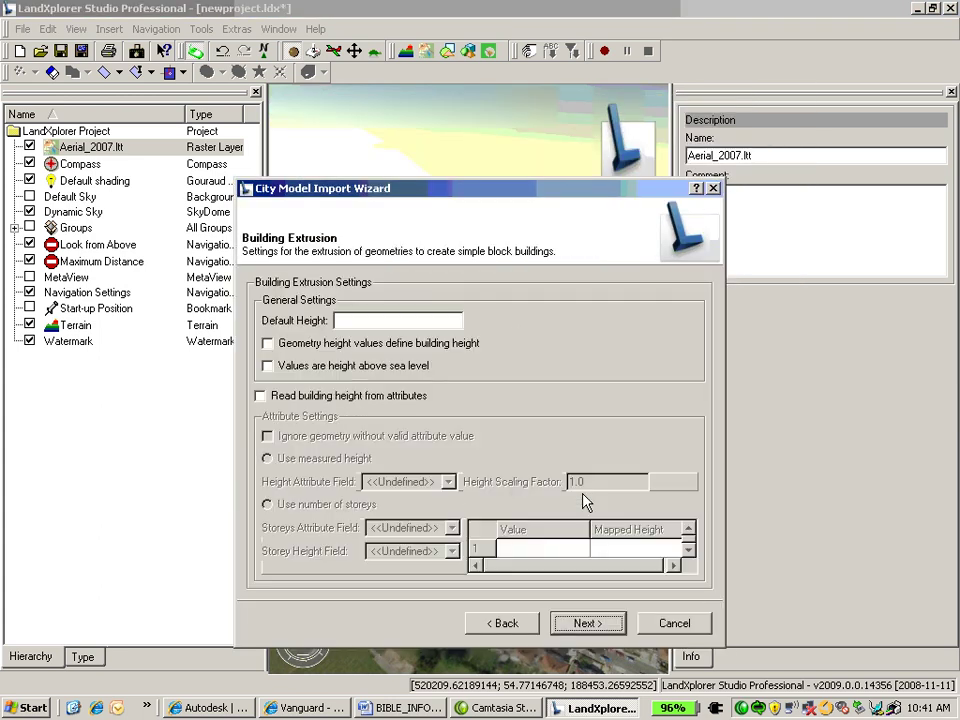
left_click(260, 395)
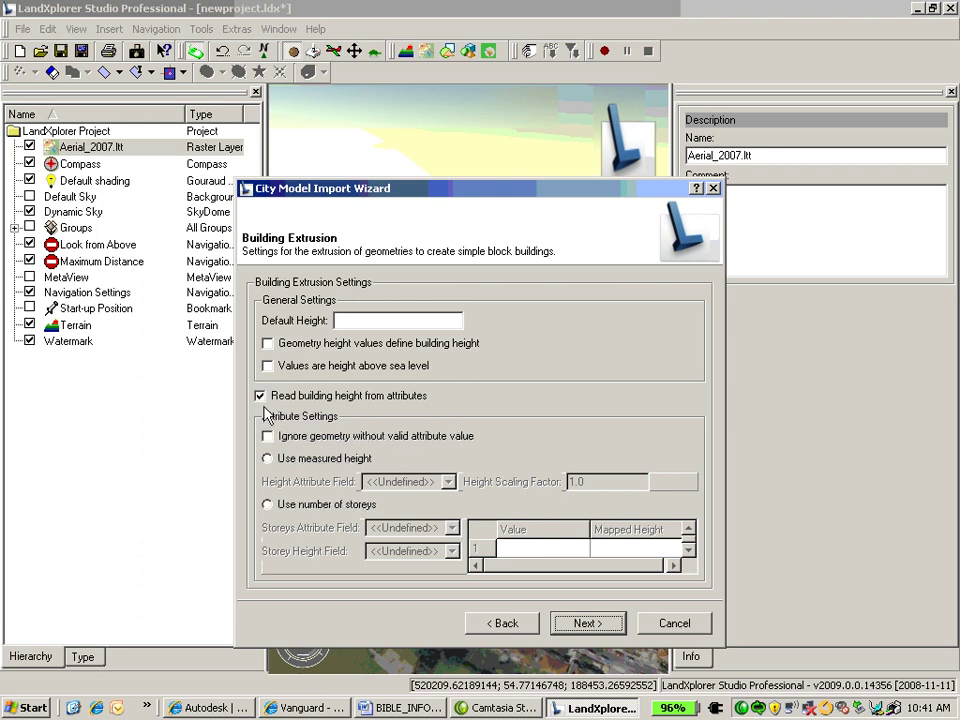
left_click(268, 459)
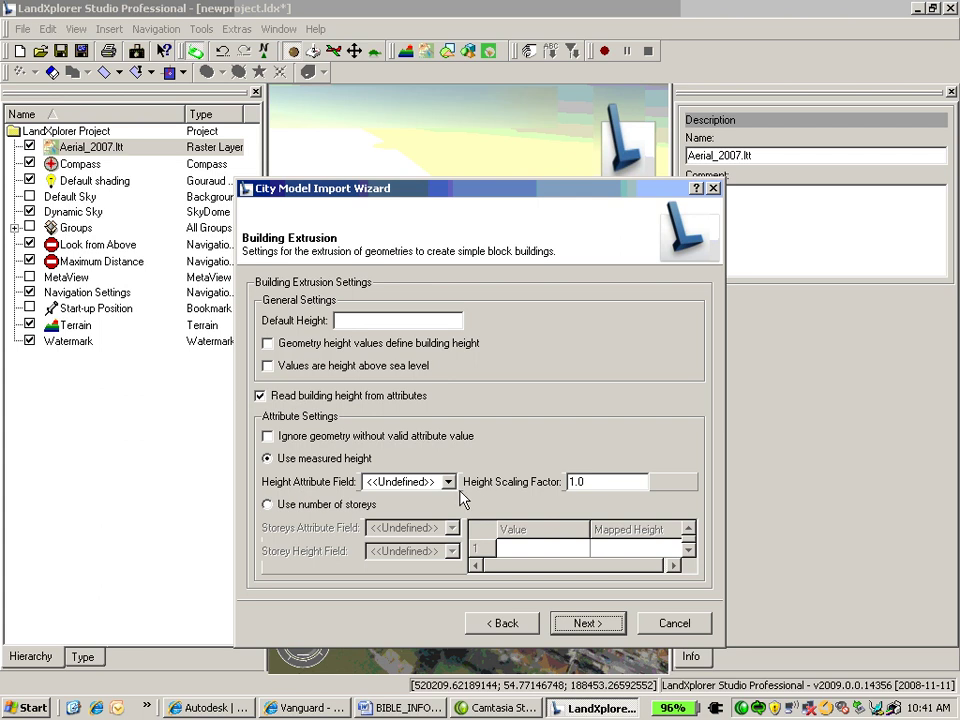
left_click(448, 482)
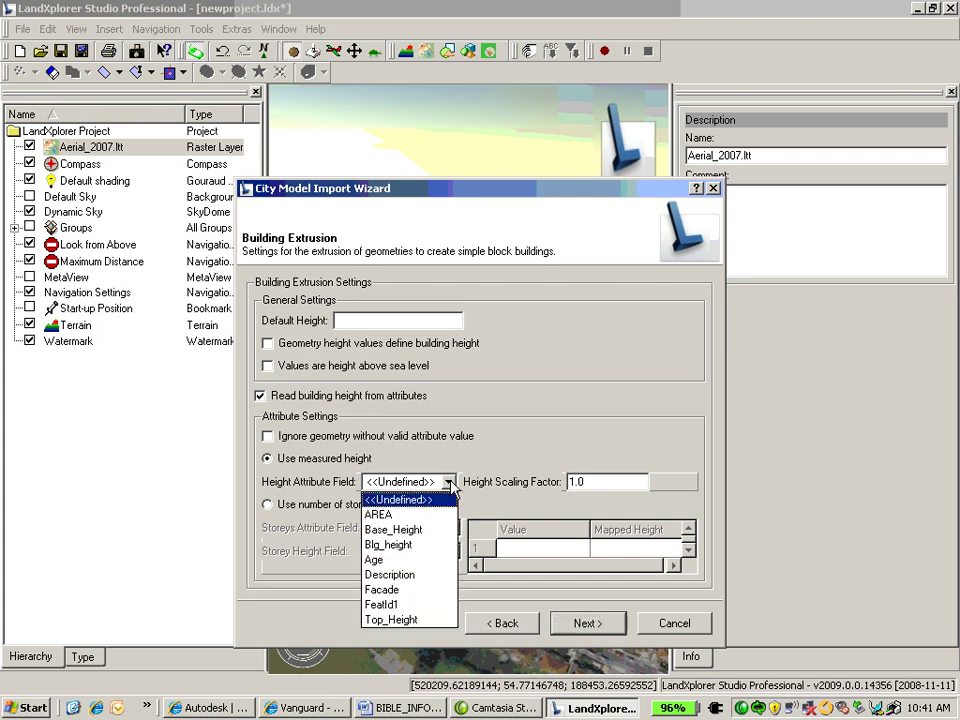
left_click(437, 551)
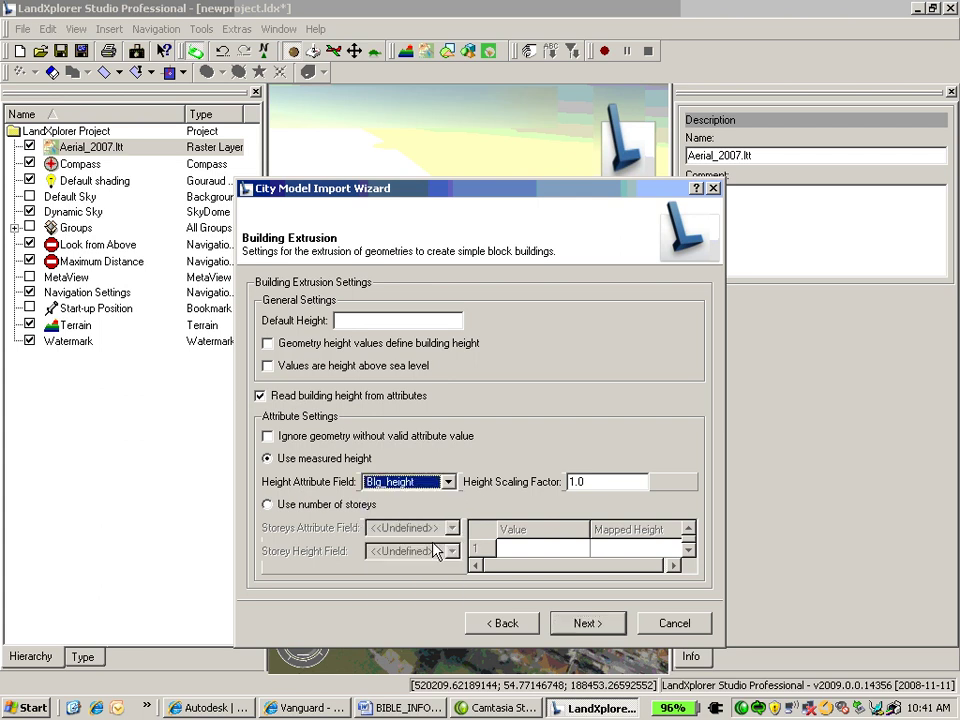
left_click(604, 625)
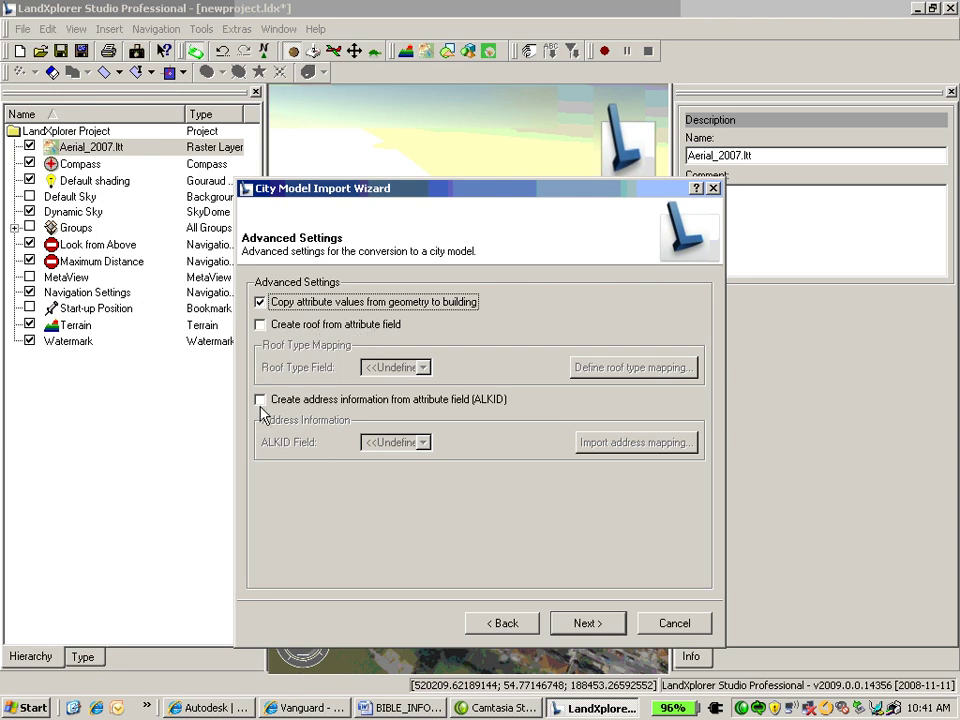
left_click(588, 623)
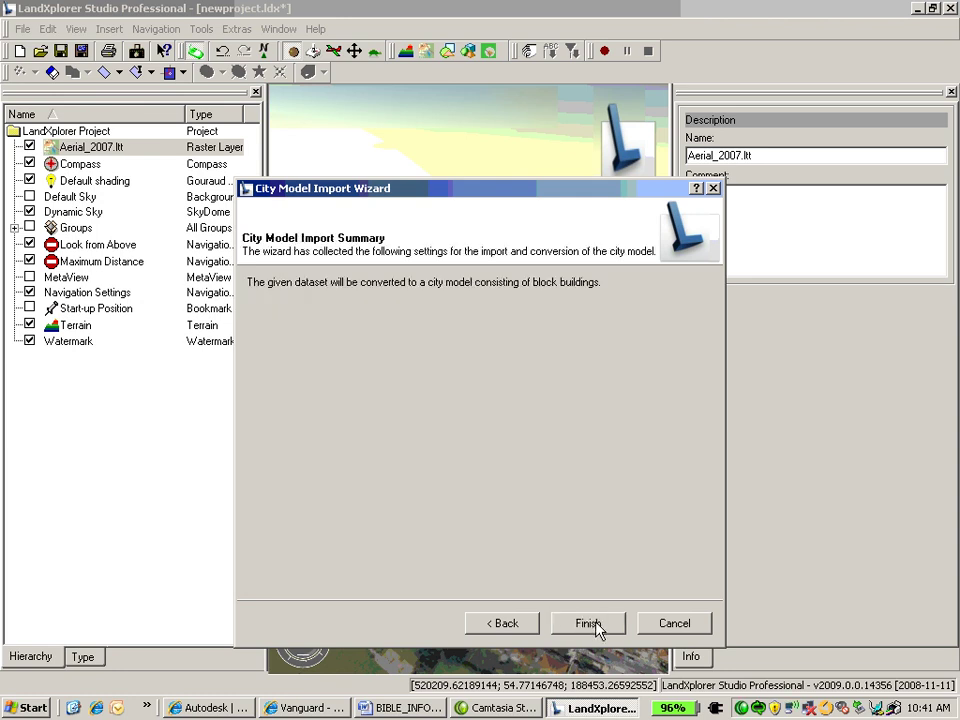
left_click(588, 623)
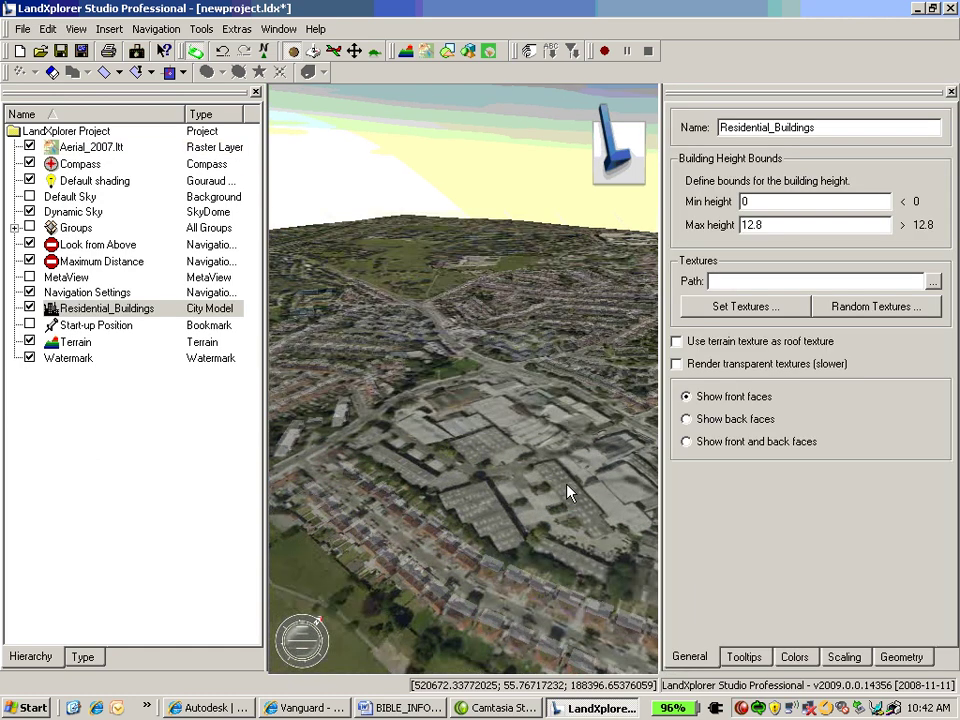
Step: Pan over to the housing area and raise building_421's height from 7.3 to about 11.29
left_click_drag(567, 492, 592, 397)
right_click(592, 397)
left_click(612, 506)
left_click_drag(612, 506, 508, 431)
left_click(506, 433)
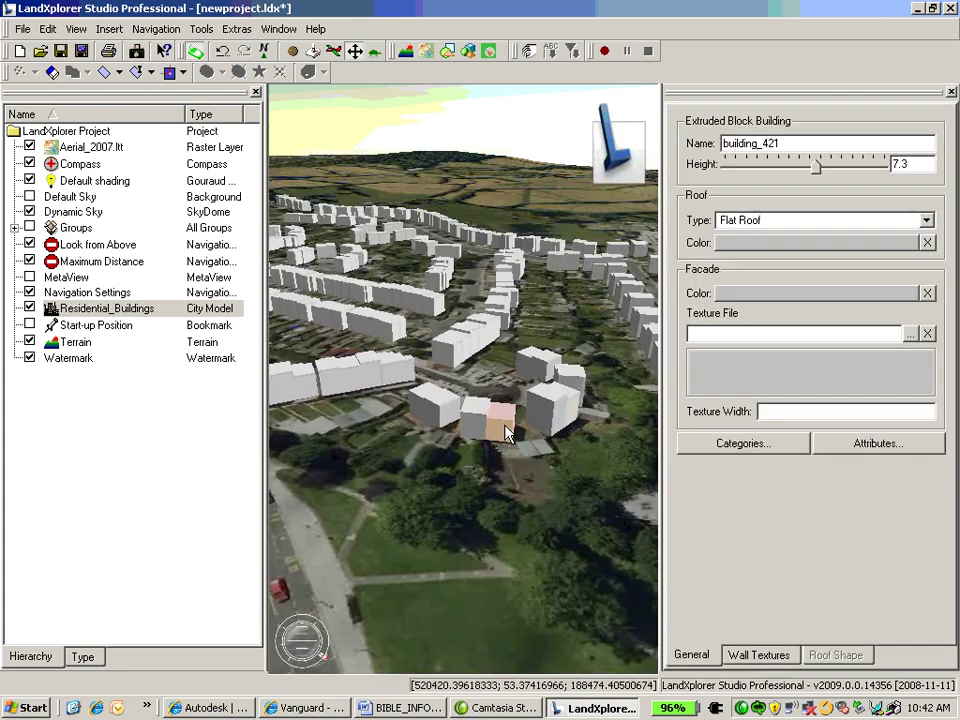
left_click(817, 170)
left_click_drag(817, 170, 876, 176)
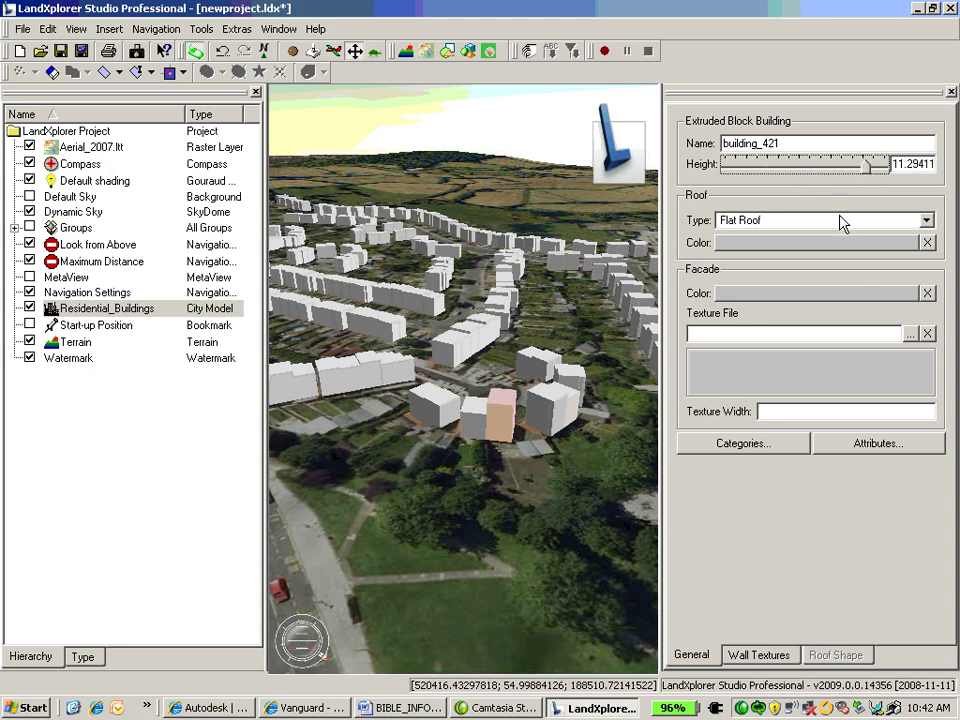
Step: Give building_421 a Mansard roof and the facades/Recent_terrace.png facade texture
left_click(926, 220)
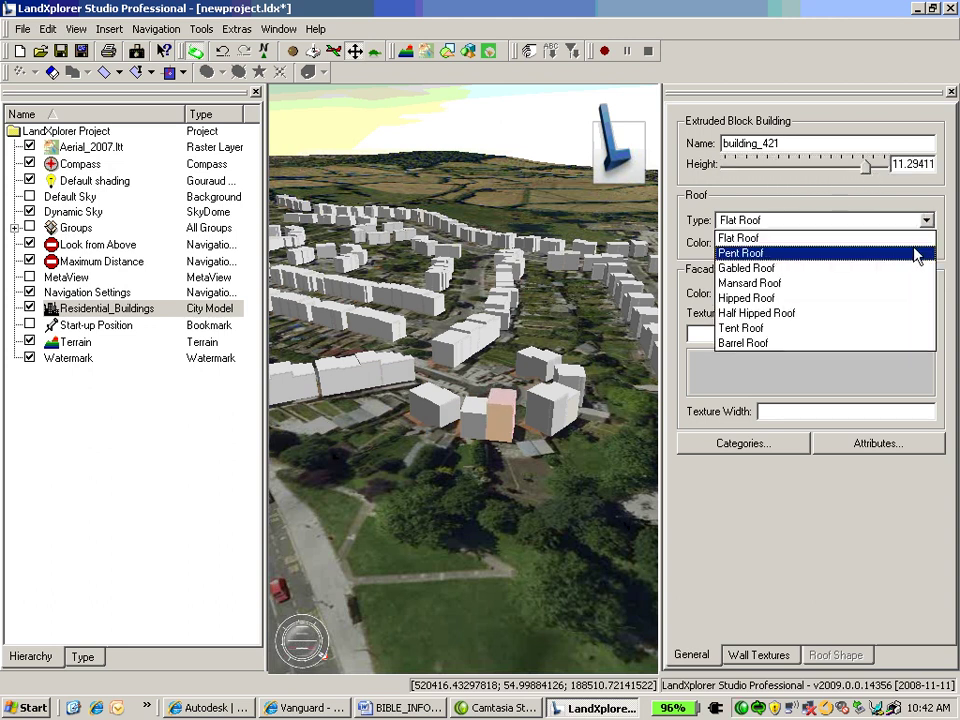
left_click(908, 283)
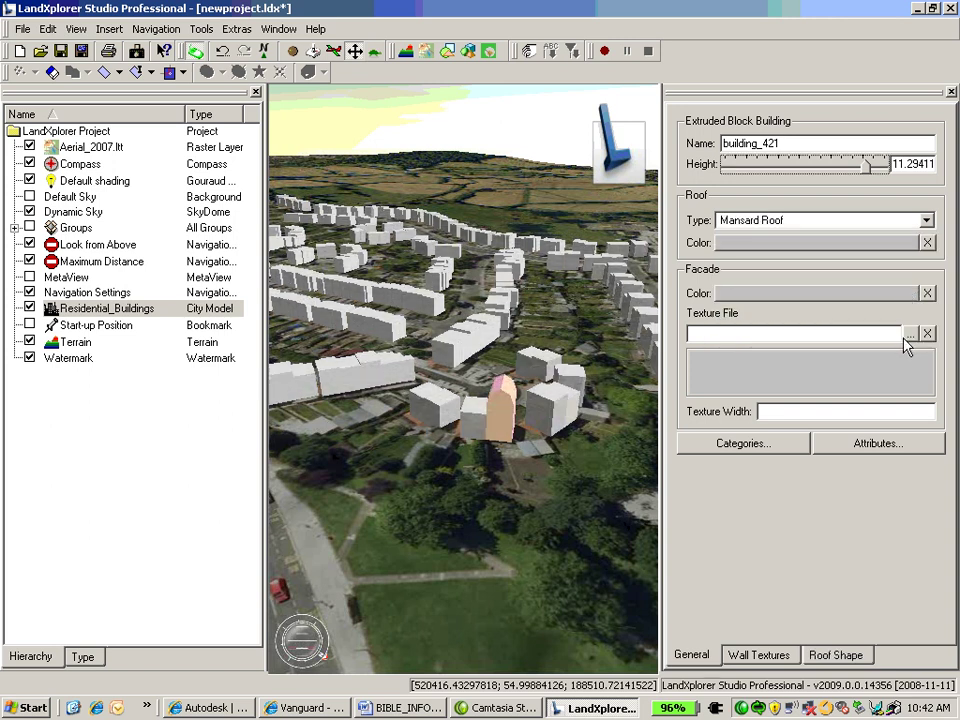
left_click(910, 334)
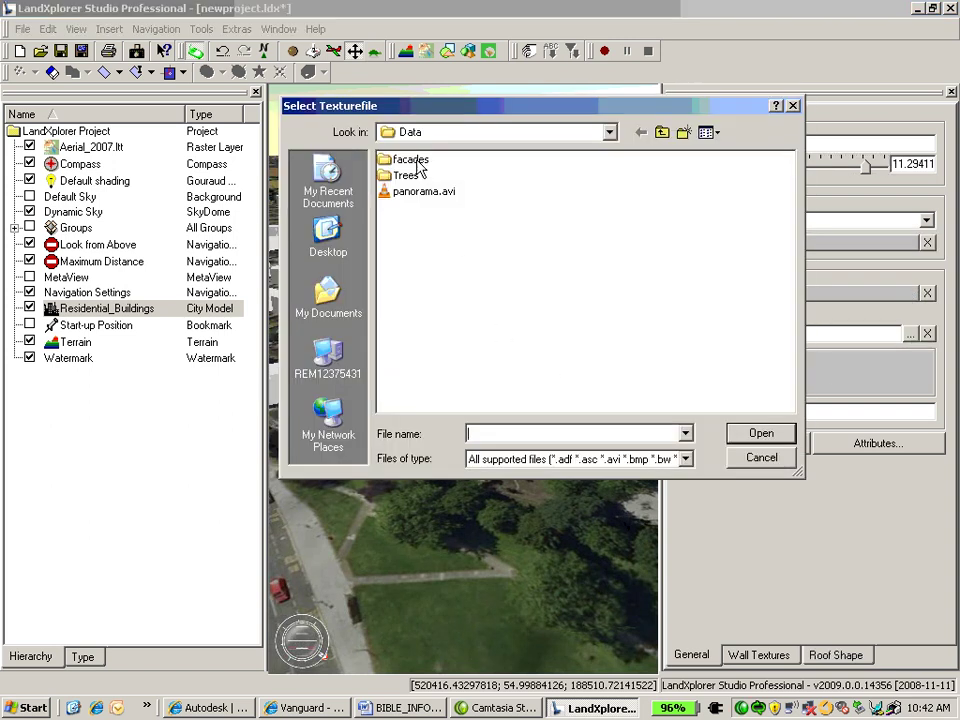
double_click(414, 162)
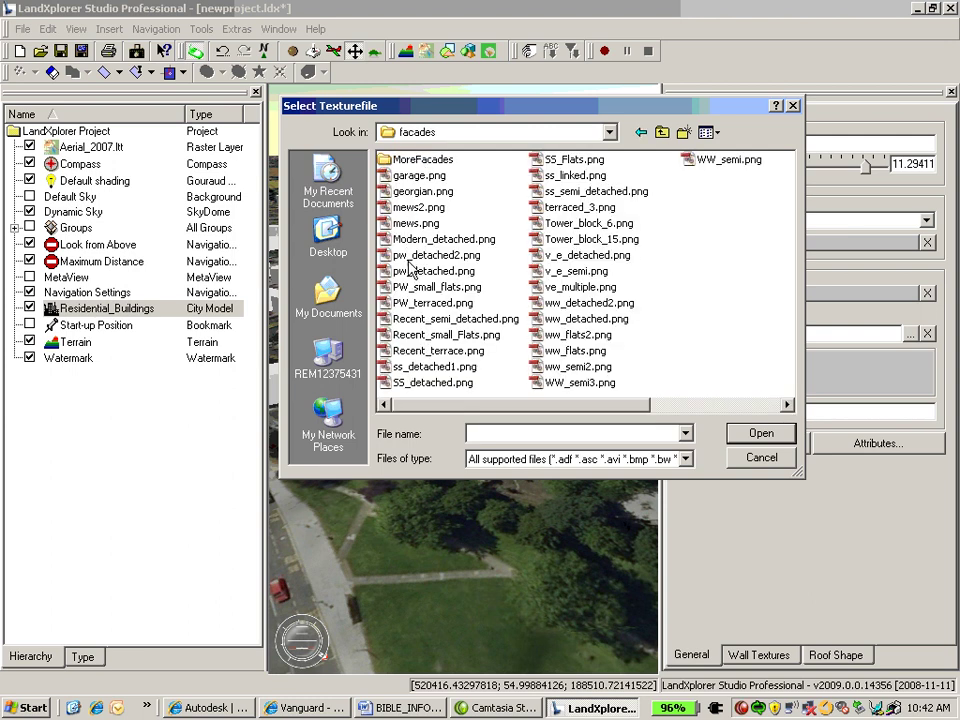
double_click(437, 350)
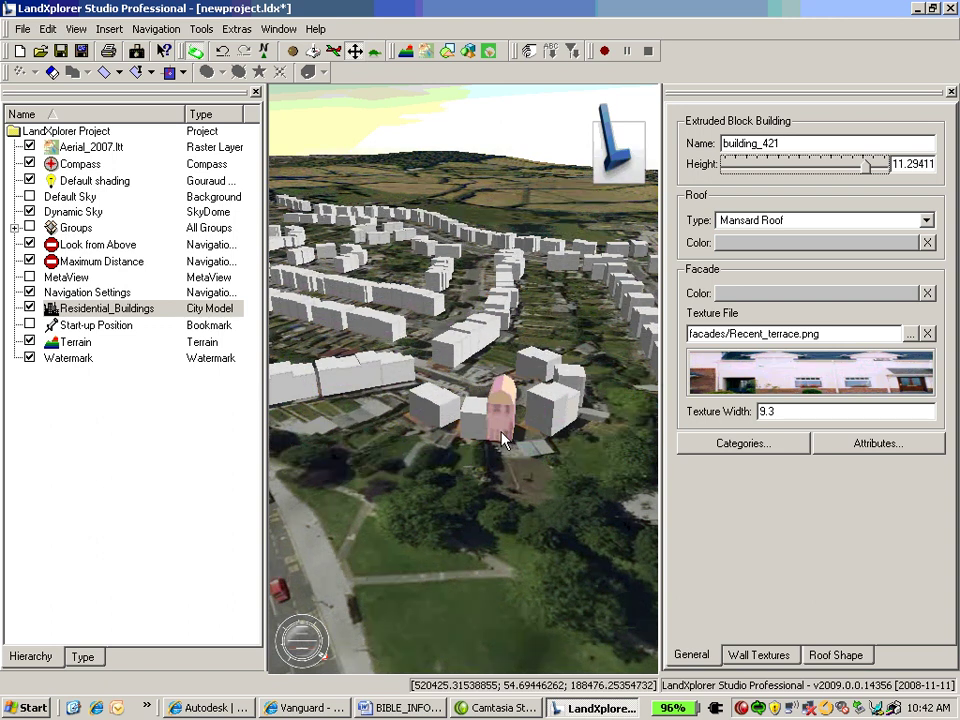
scroll(505, 440, "up", 5)
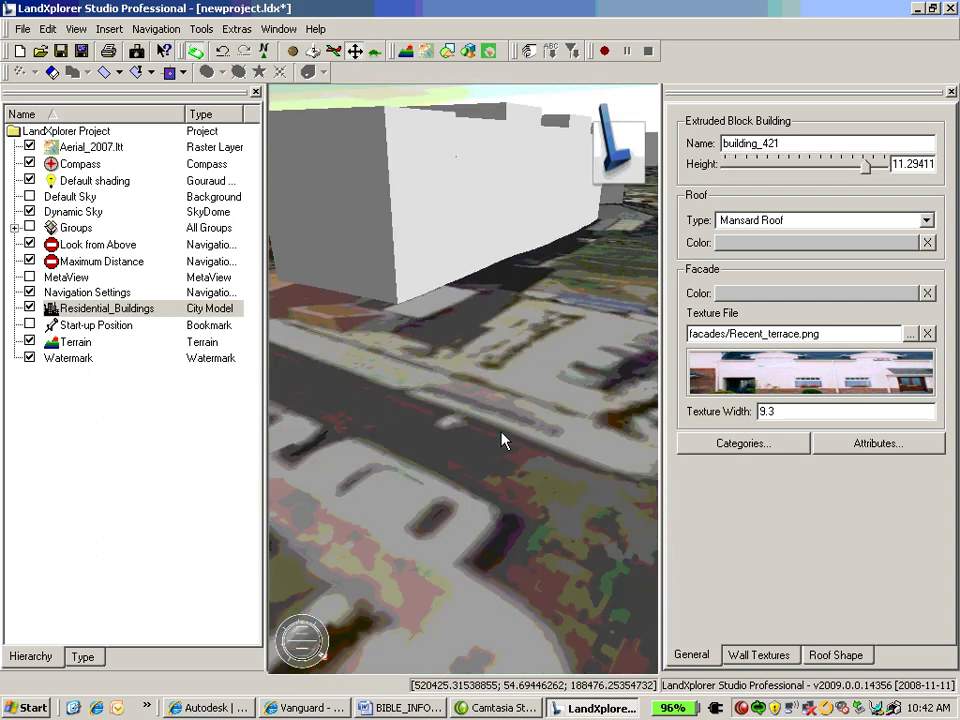
scroll(502, 445, "down", 5)
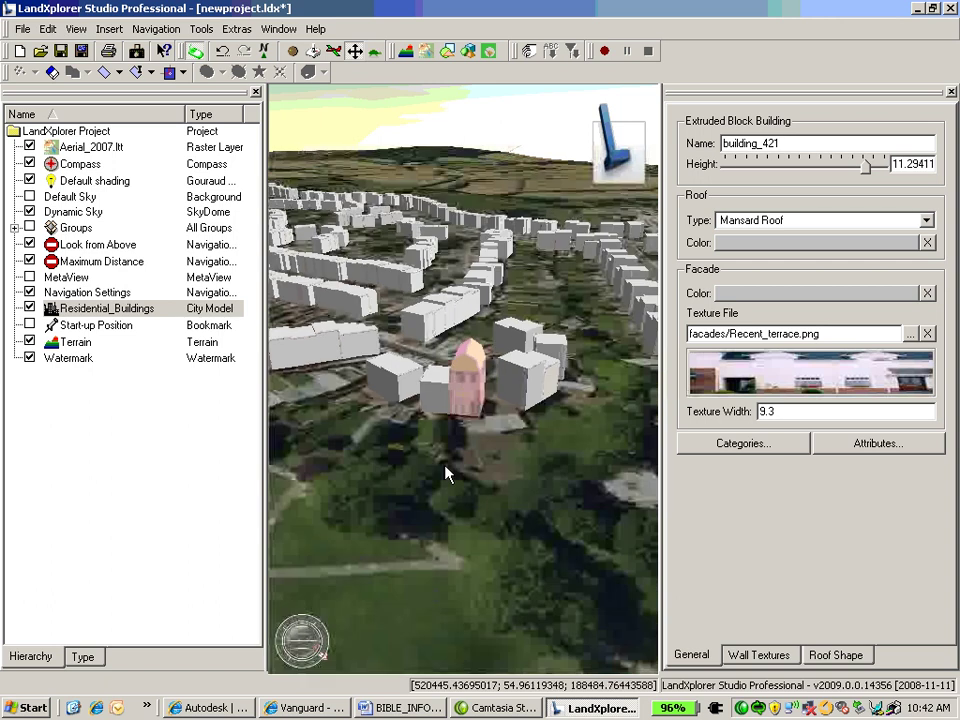
scroll(448, 465, "up", 2)
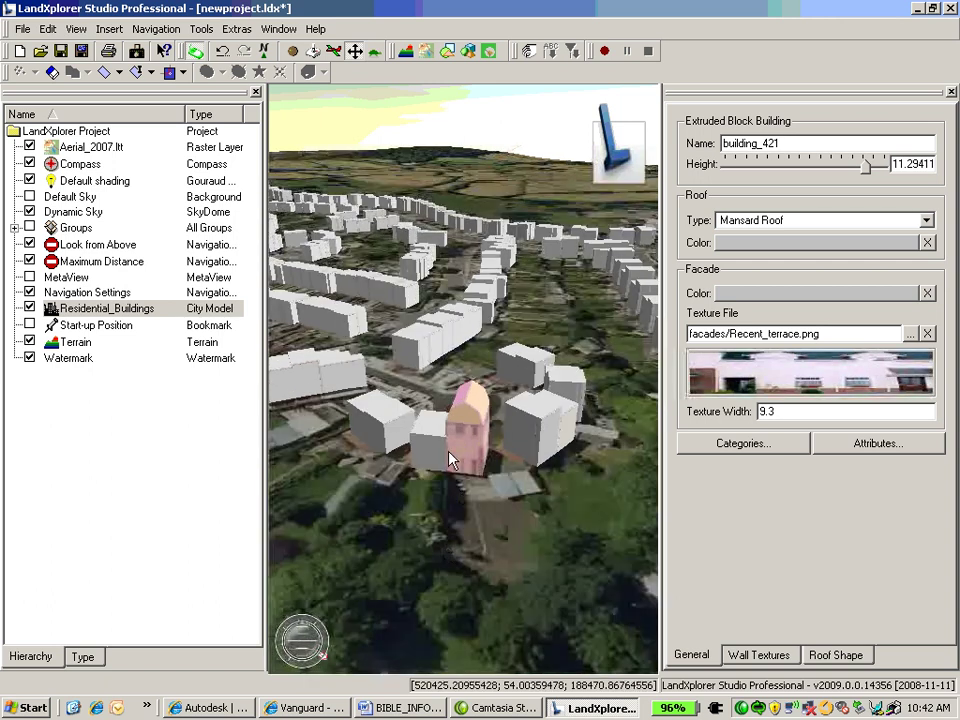
Step: Change building_421's Age attribute from WW1 / WW2 to 1881 and apply it
left_click(860, 450)
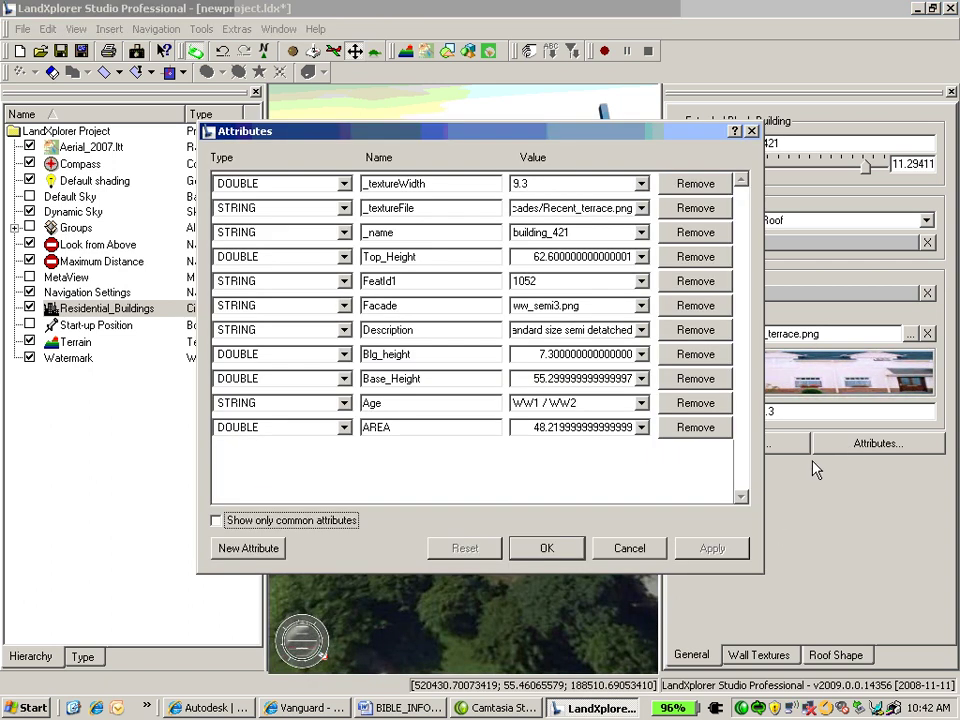
left_click_drag(502, 137, 344, 134)
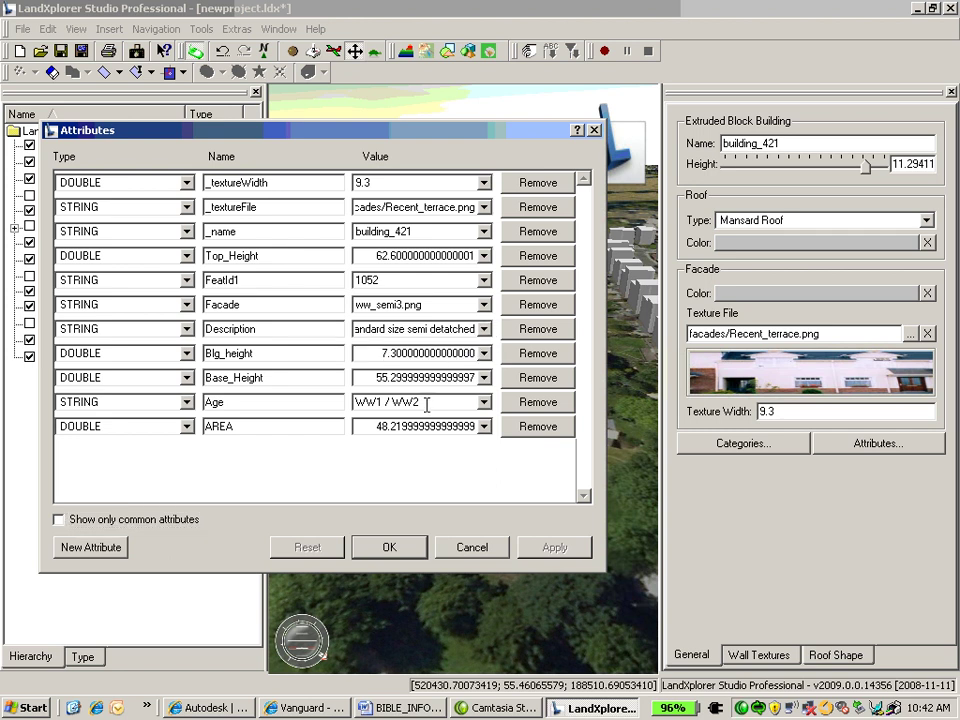
left_click_drag(427, 407, 354, 410)
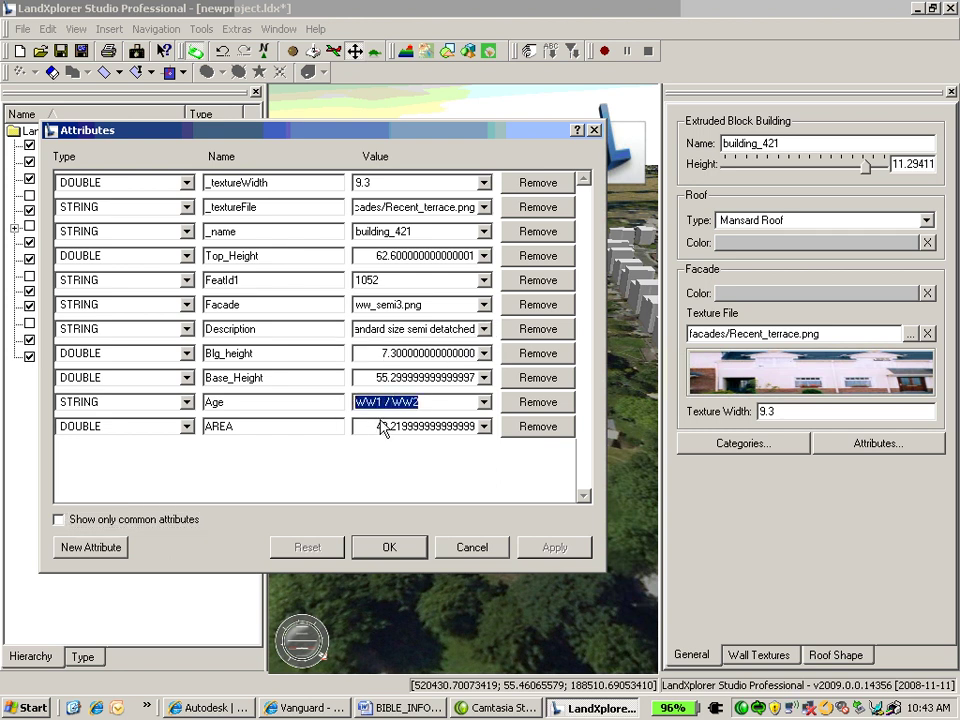
type("1881")
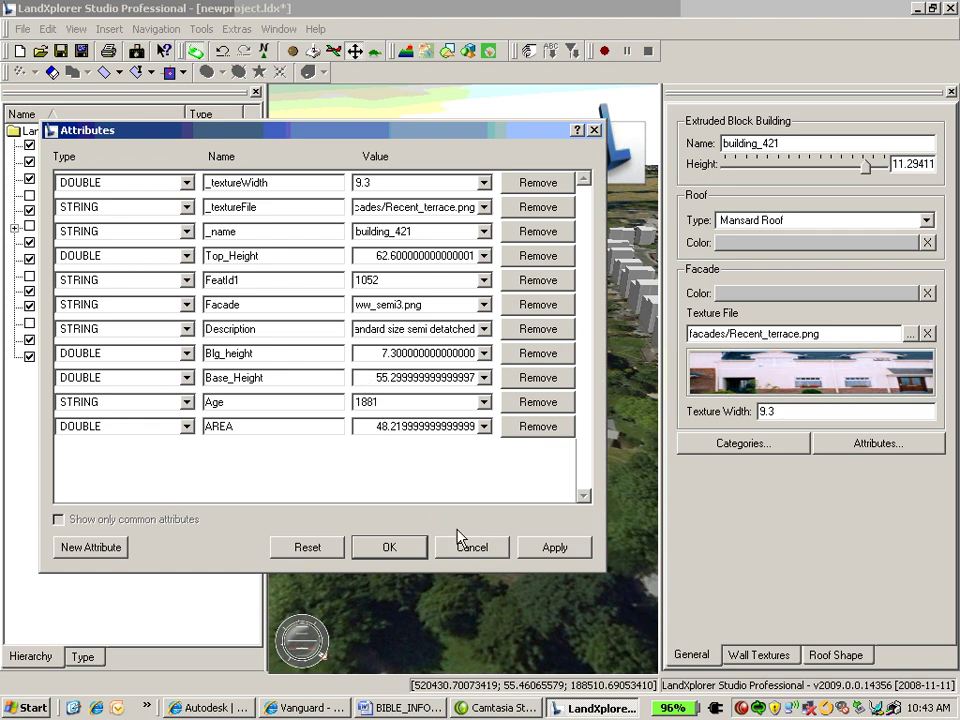
left_click(554, 547)
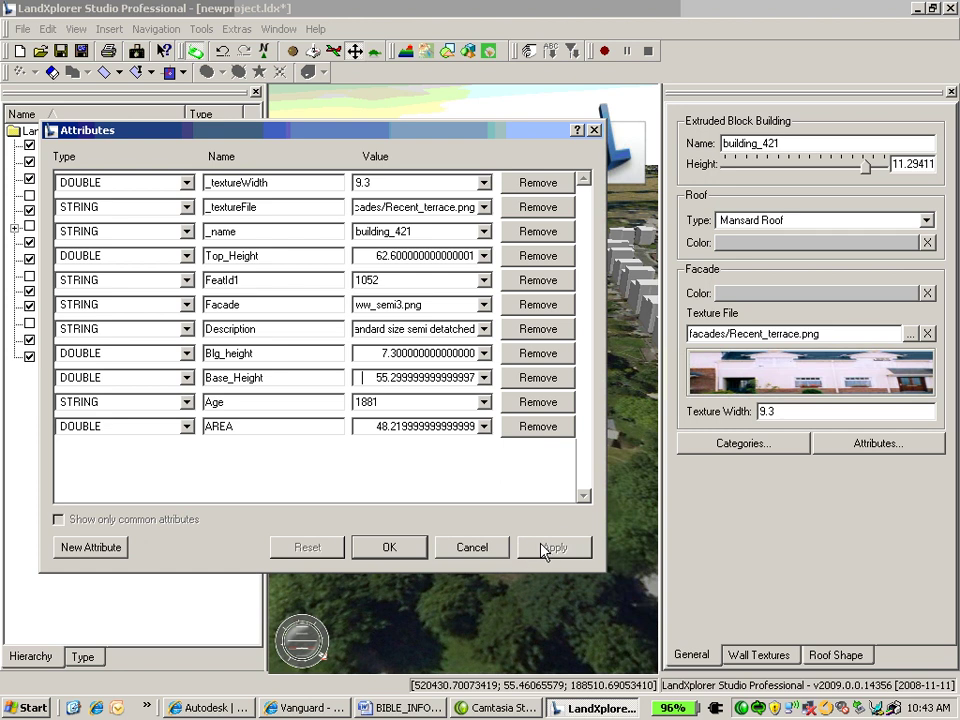
left_click(383, 550)
Step: Point the Residential_Buildings texture path to the LandX\Data\facades folder (./facades/)
mouse_move(512, 489)
left_mouse_down()
mouse_move(510, 440)
mouse_move(458, 358)
mouse_move(432, 360)
mouse_move(510, 466)
left_mouse_up()
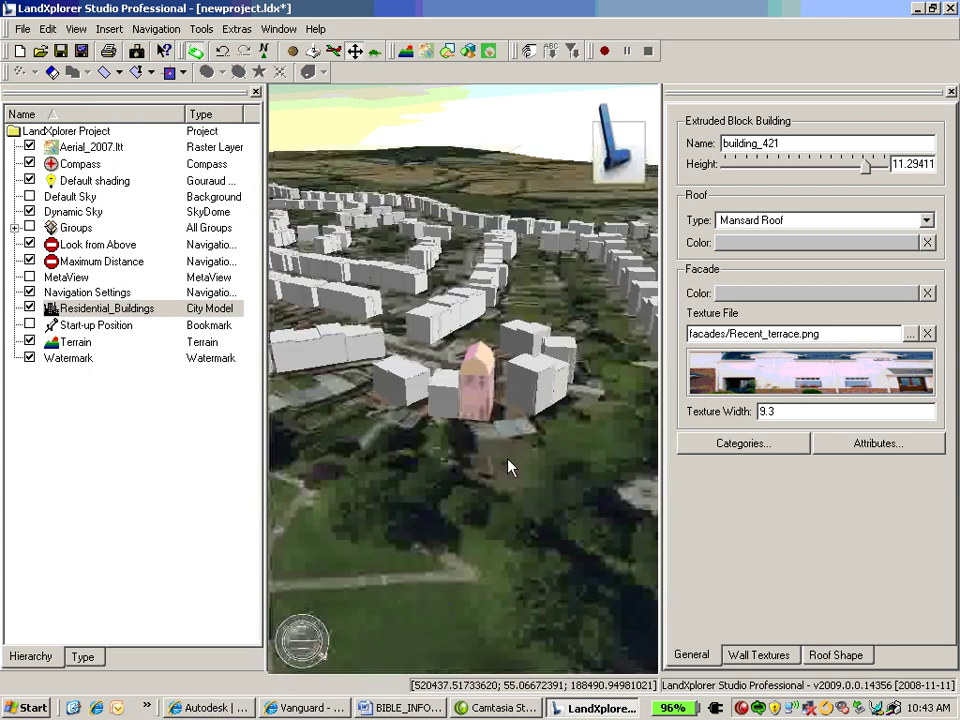
scroll(508, 466, "up", 1)
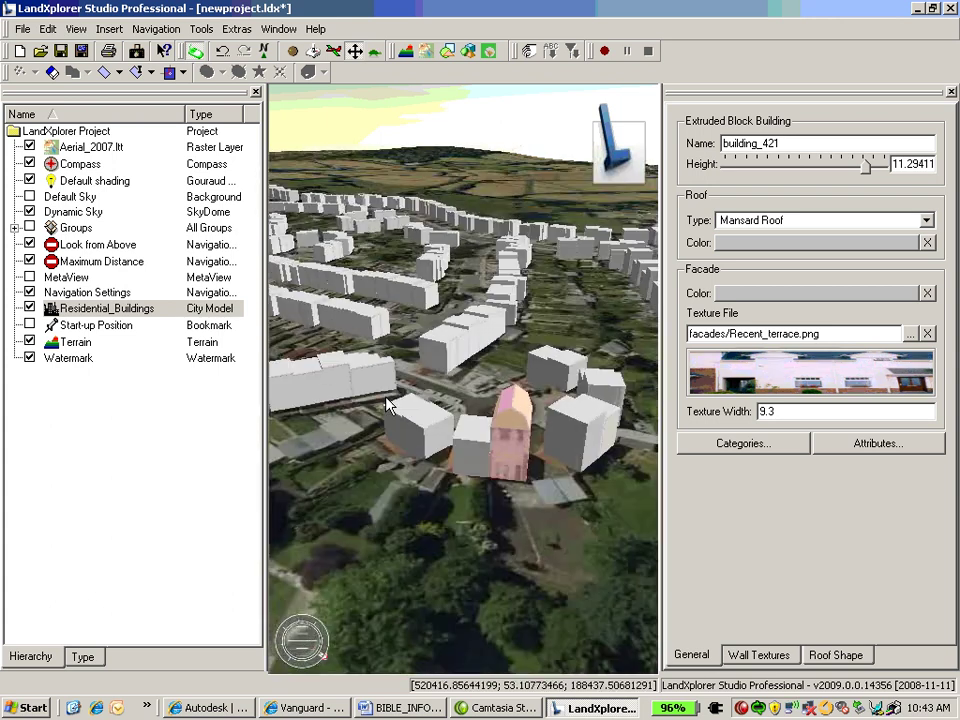
left_click(115, 312)
left_click(118, 316)
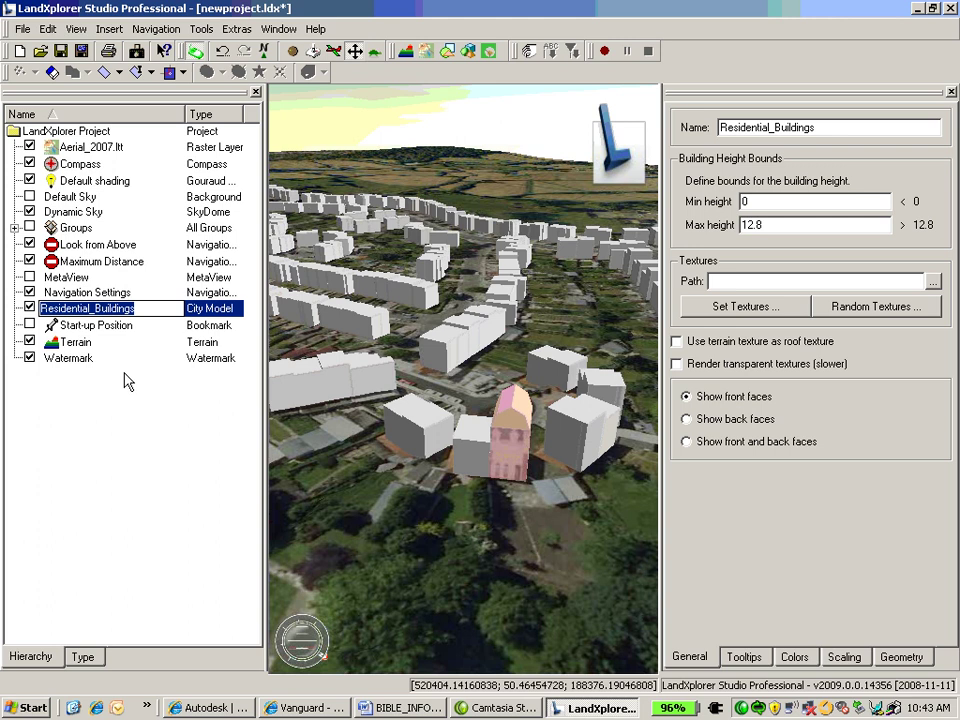
left_click(932, 285)
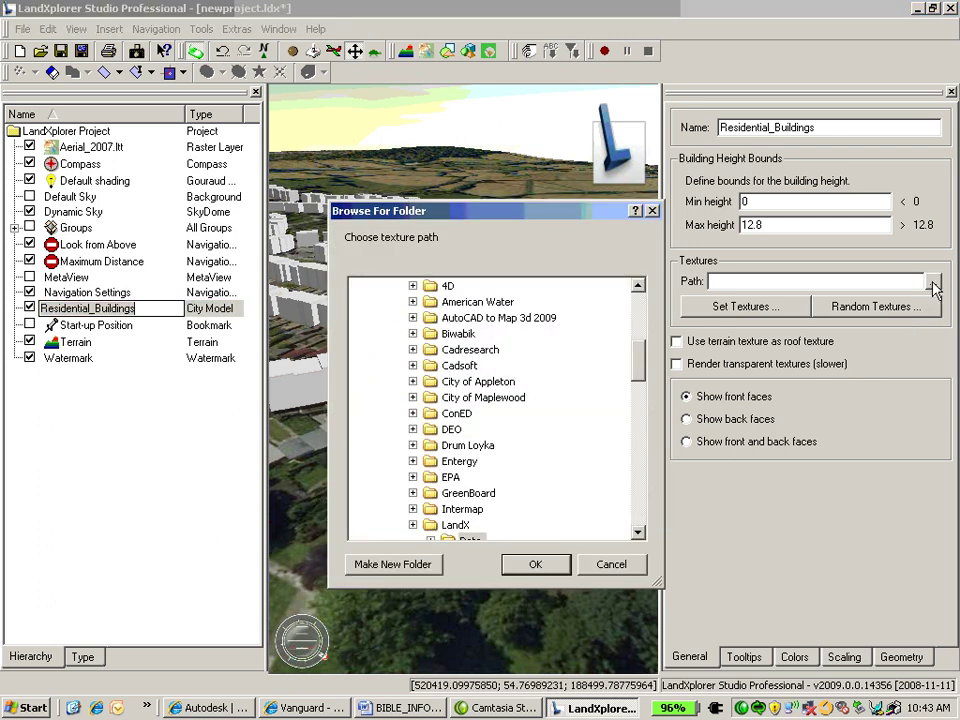
scroll(496, 370, "down", 4)
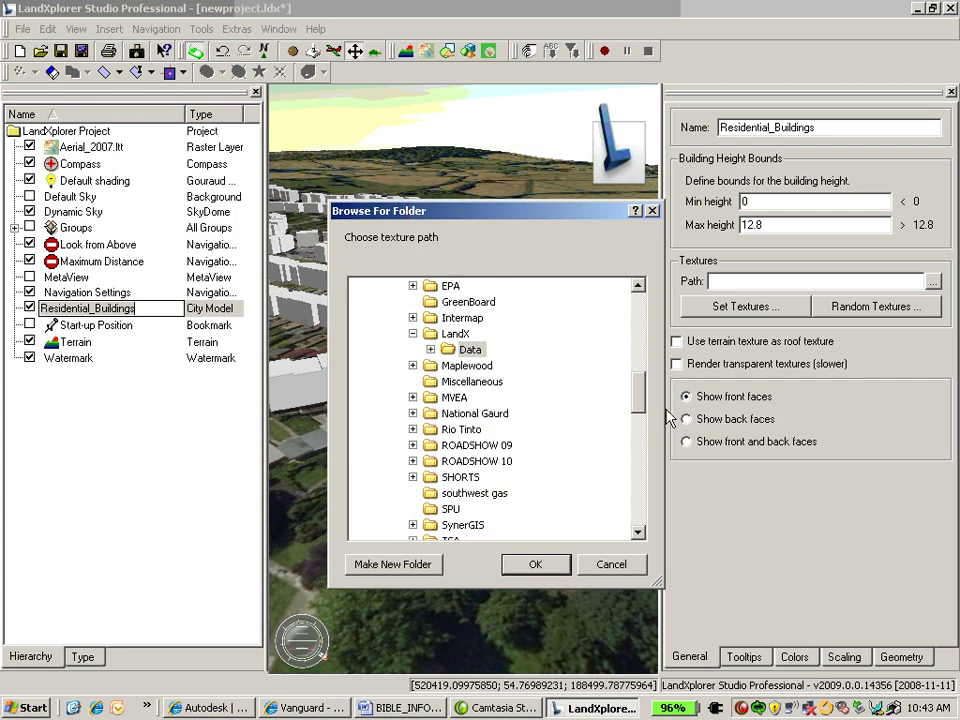
double_click(468, 317)
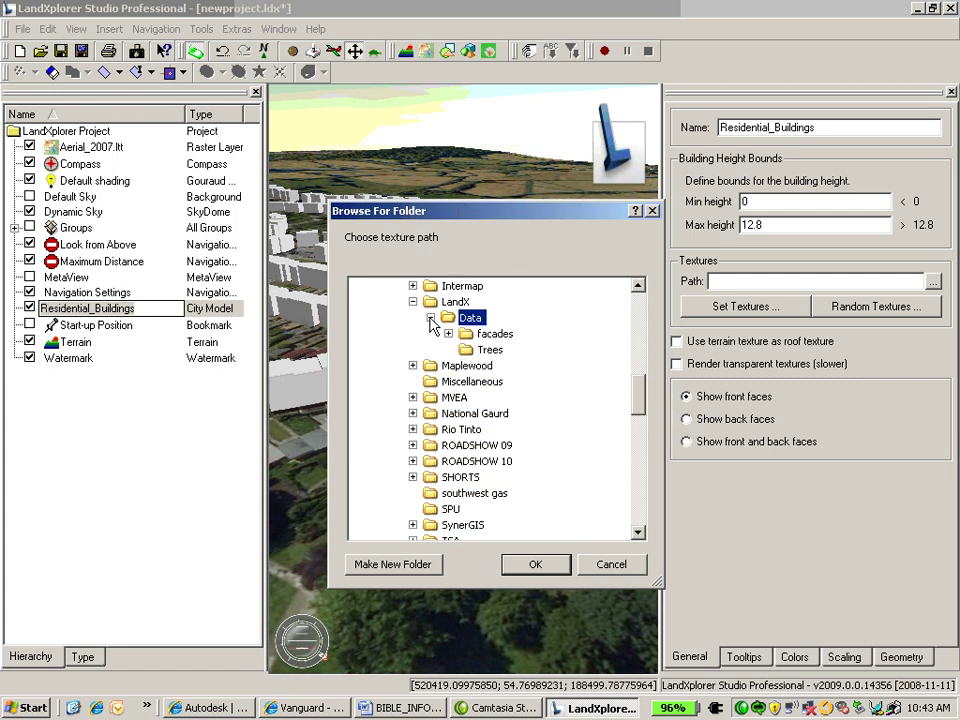
double_click(491, 336)
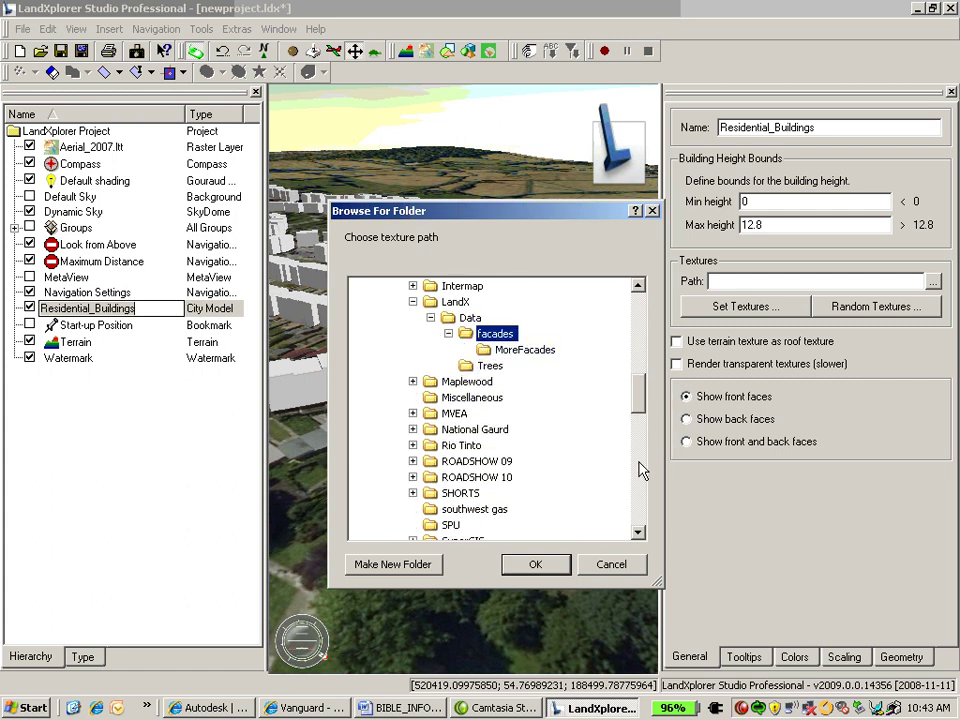
left_click(553, 566)
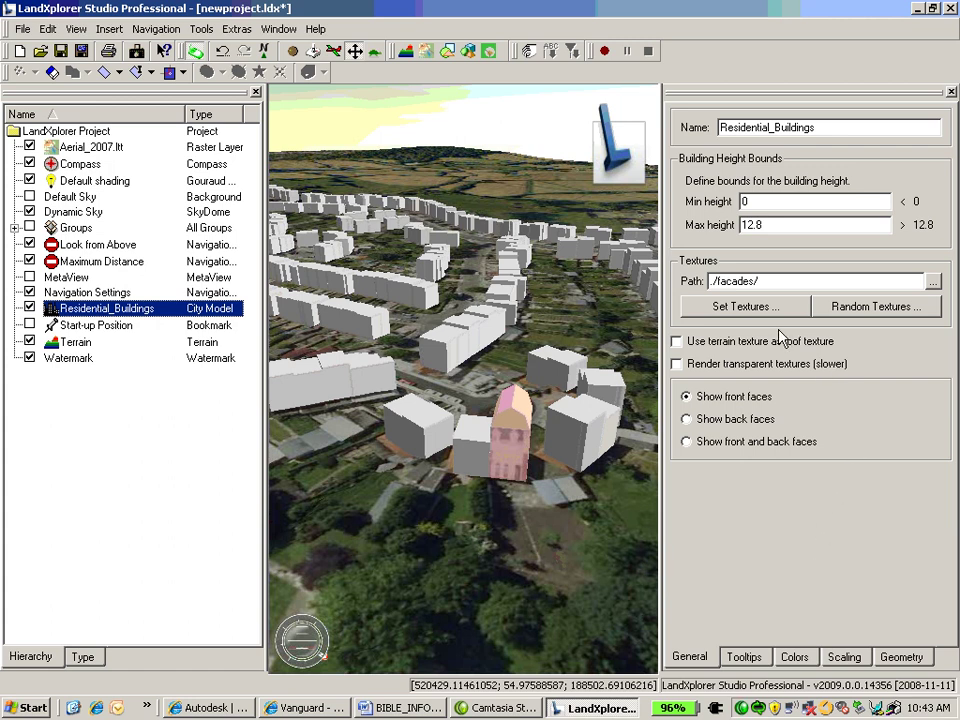
Step: Texture all buildings from the Facade attribute with a default texture width
left_click(783, 310)
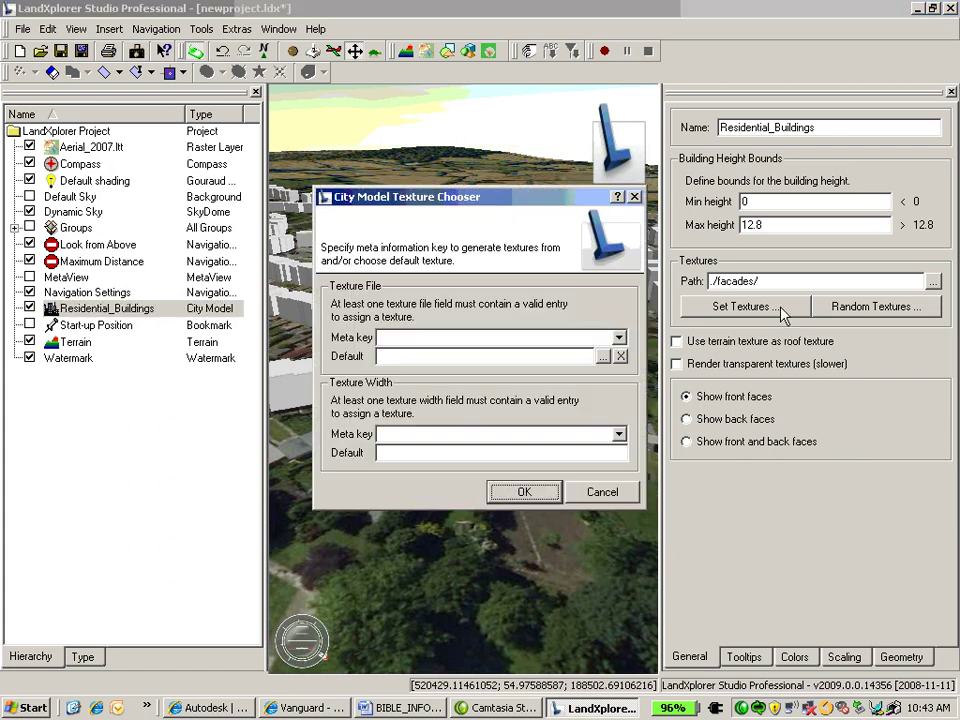
left_click(620, 339)
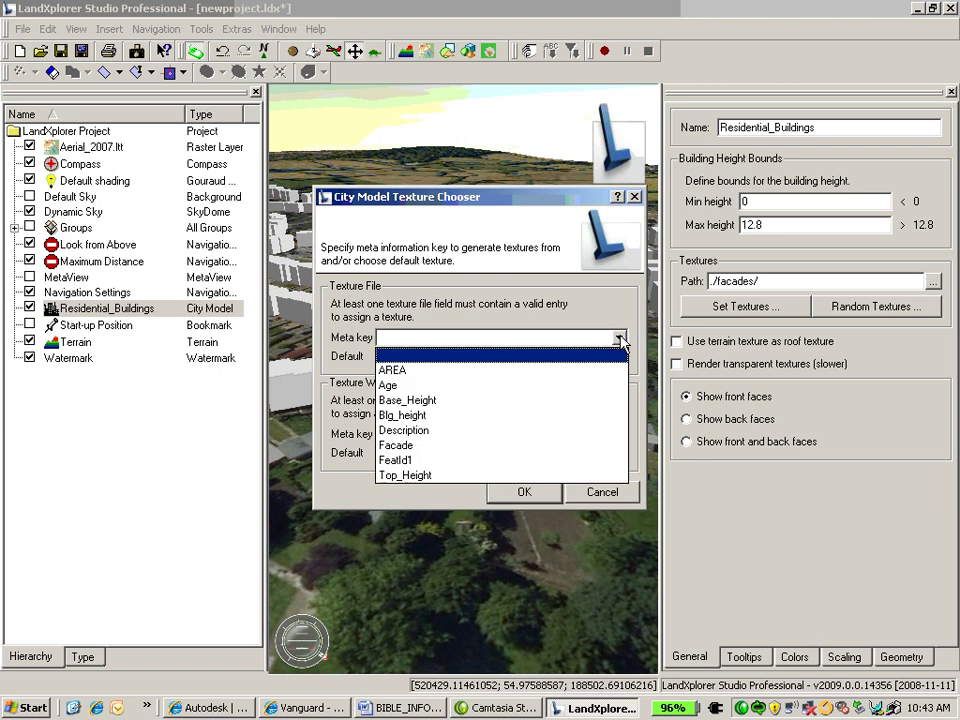
left_click(574, 453)
left_click(565, 453)
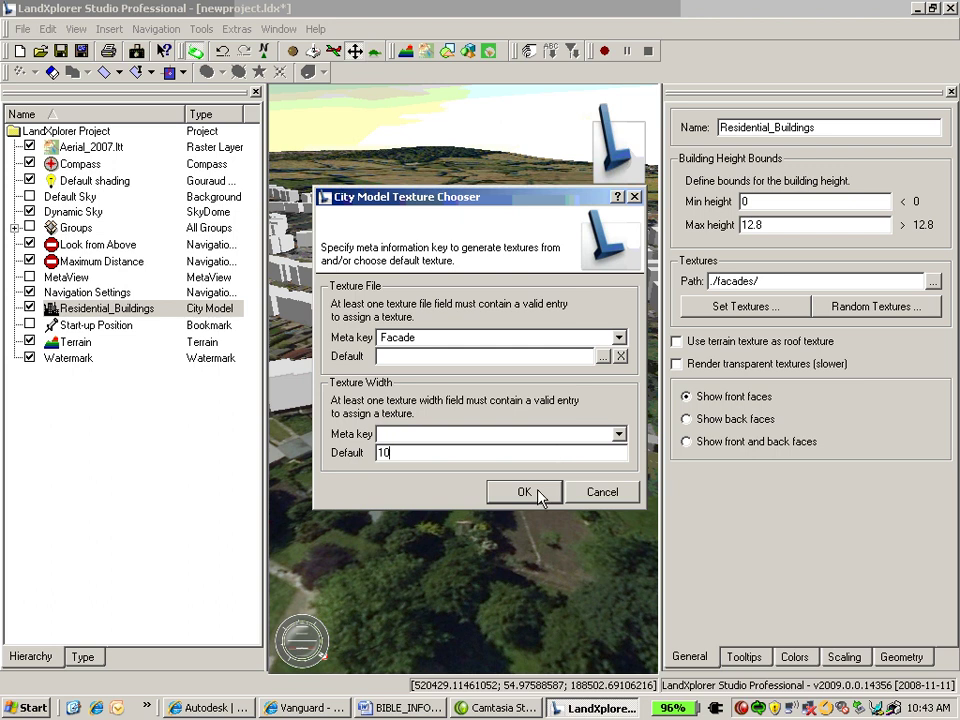
left_click(538, 492)
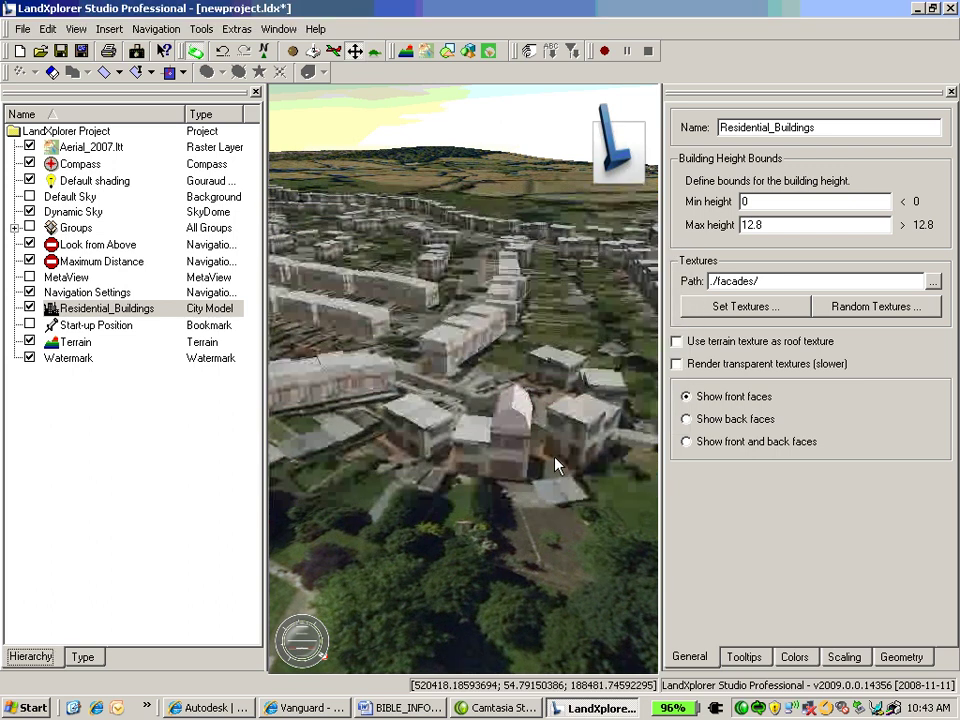
Step: Use the aerial image as roof texture and turn the view toward the park and road
left_click_drag(536, 519, 561, 598)
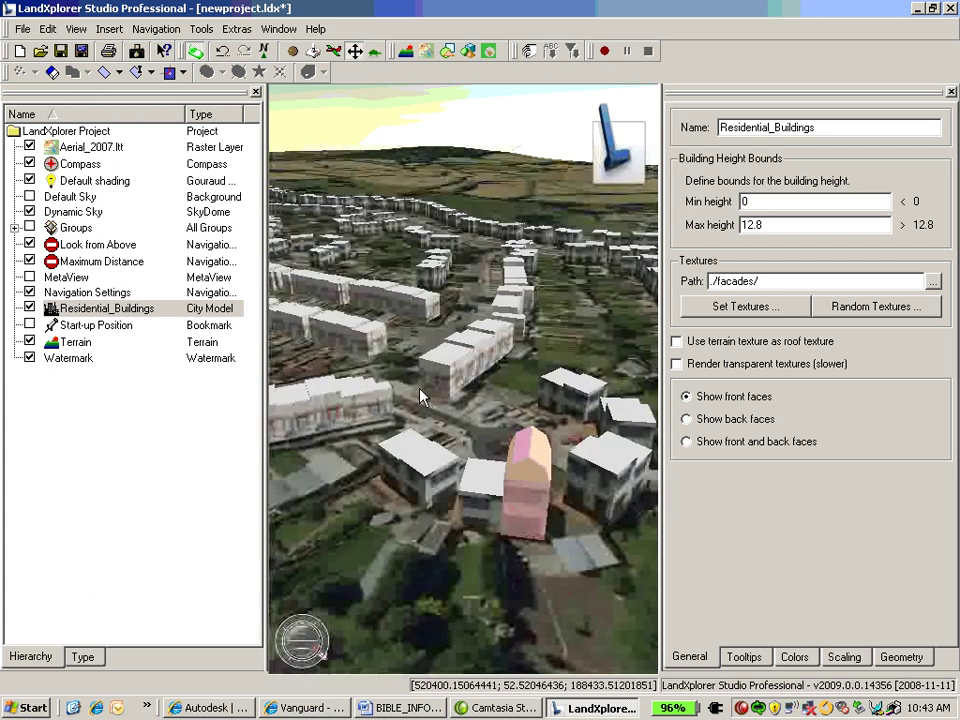
left_click_drag(420, 397, 536, 481)
left_click_drag(575, 517, 692, 347)
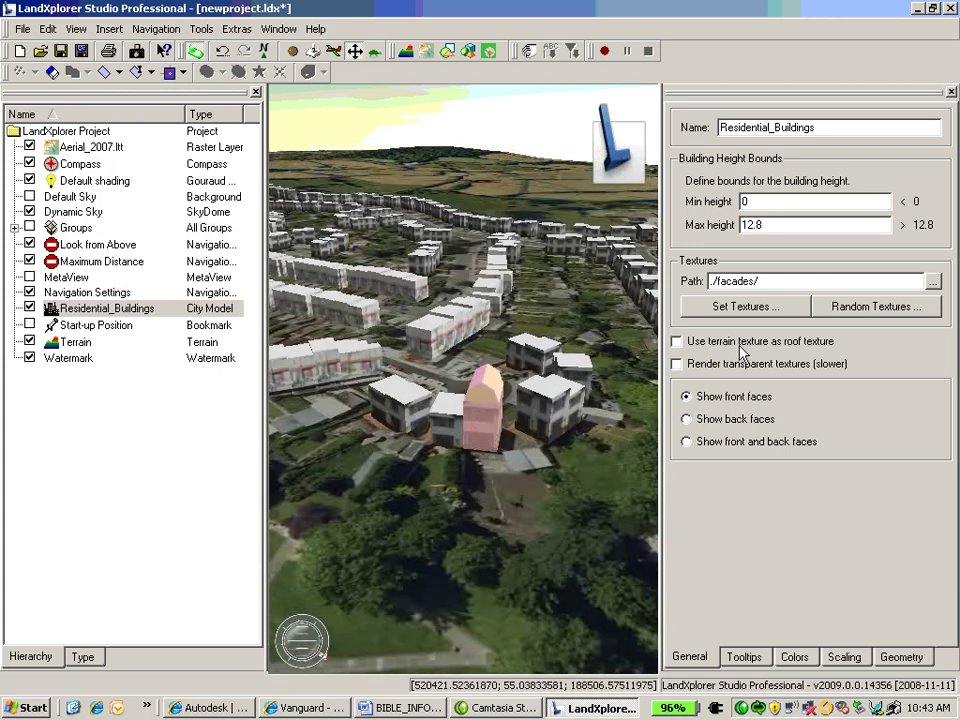
left_click(700, 341)
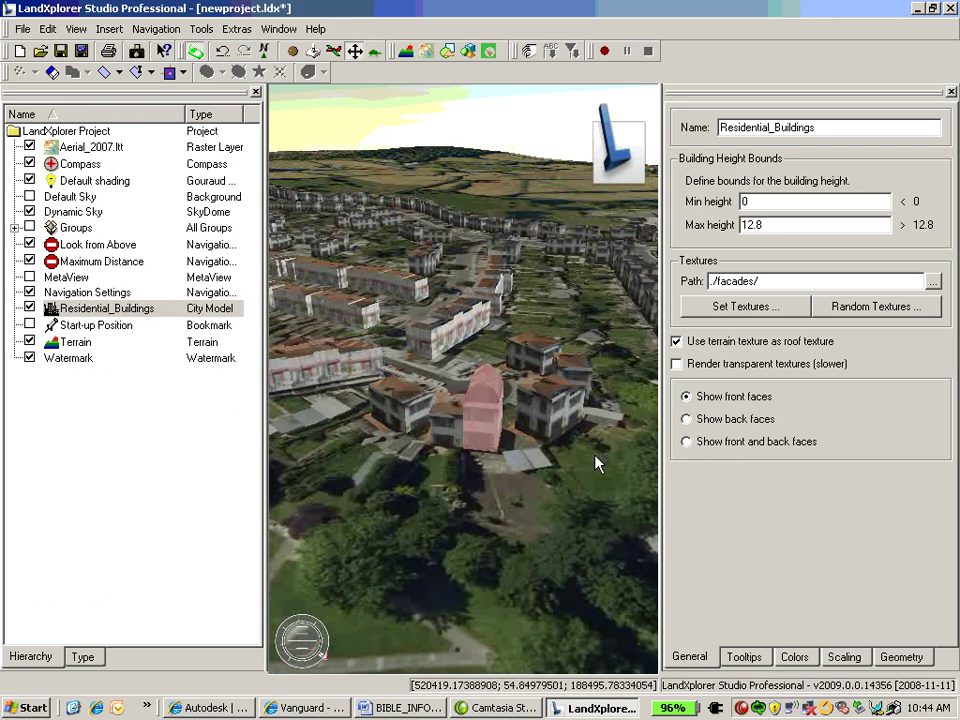
left_click_drag(589, 471, 522, 456)
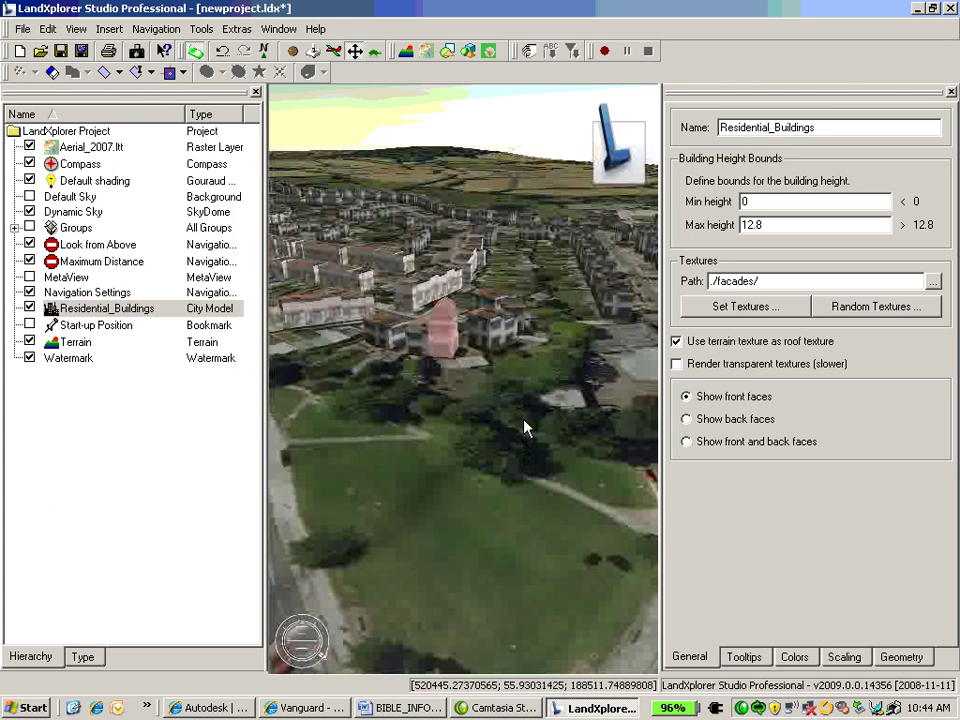
Step: Add a label group from a database using an SDF Database as the source
left_click(106, 29)
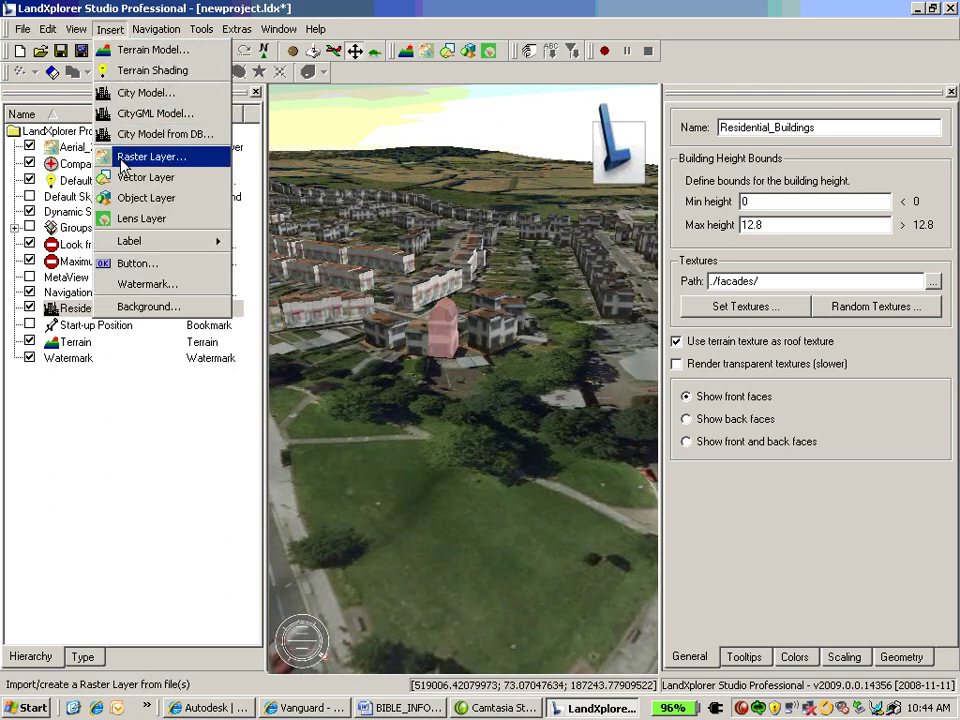
mouse_move(128, 245)
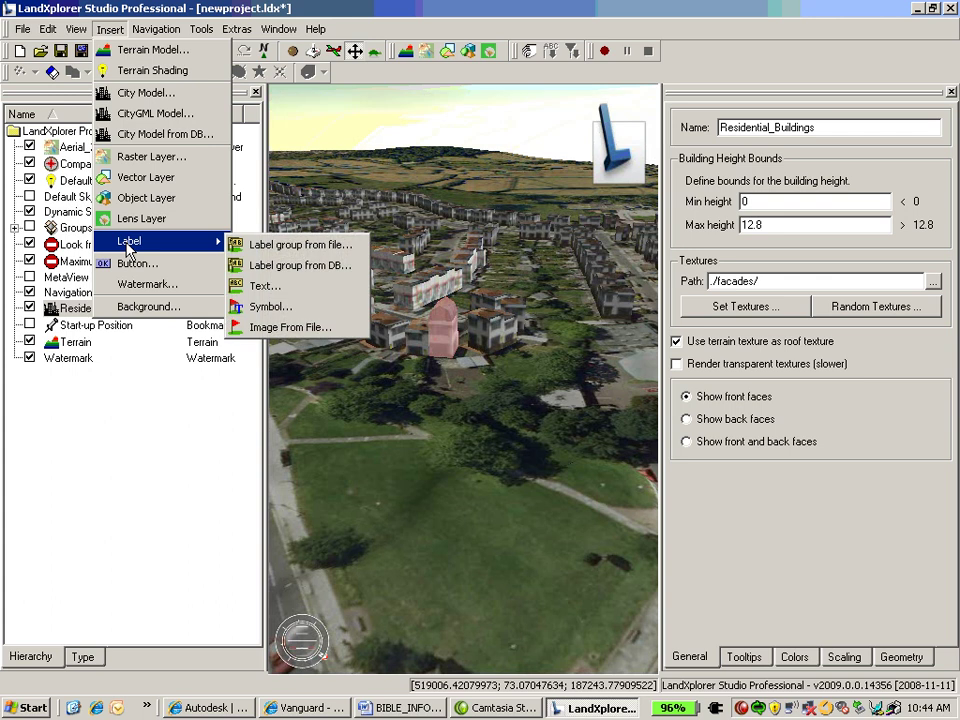
left_click(278, 267)
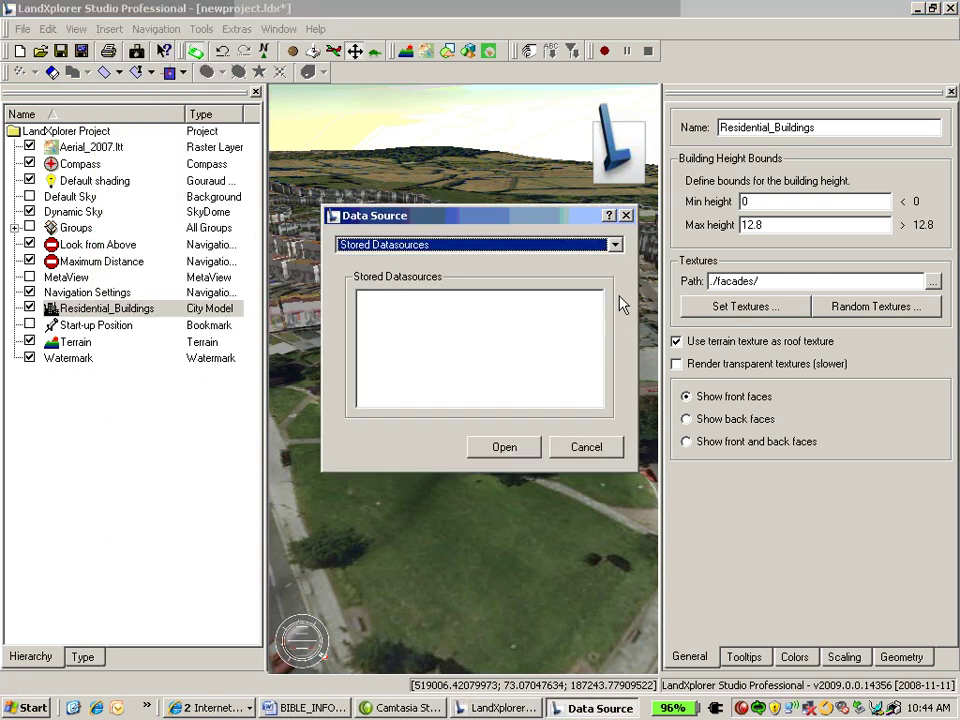
left_click(615, 245)
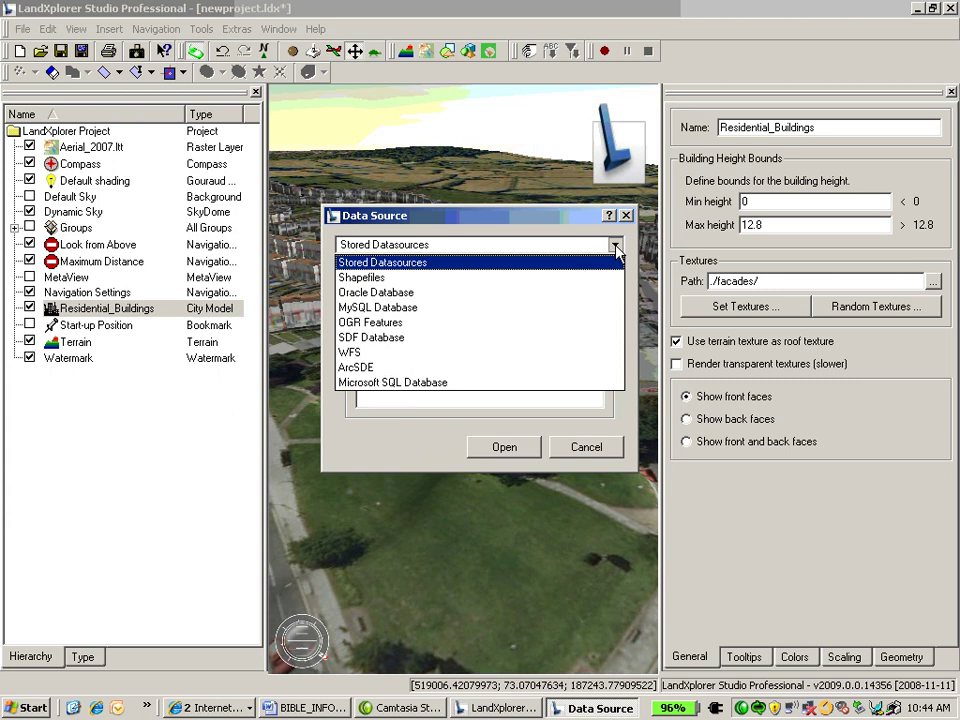
left_click(585, 345)
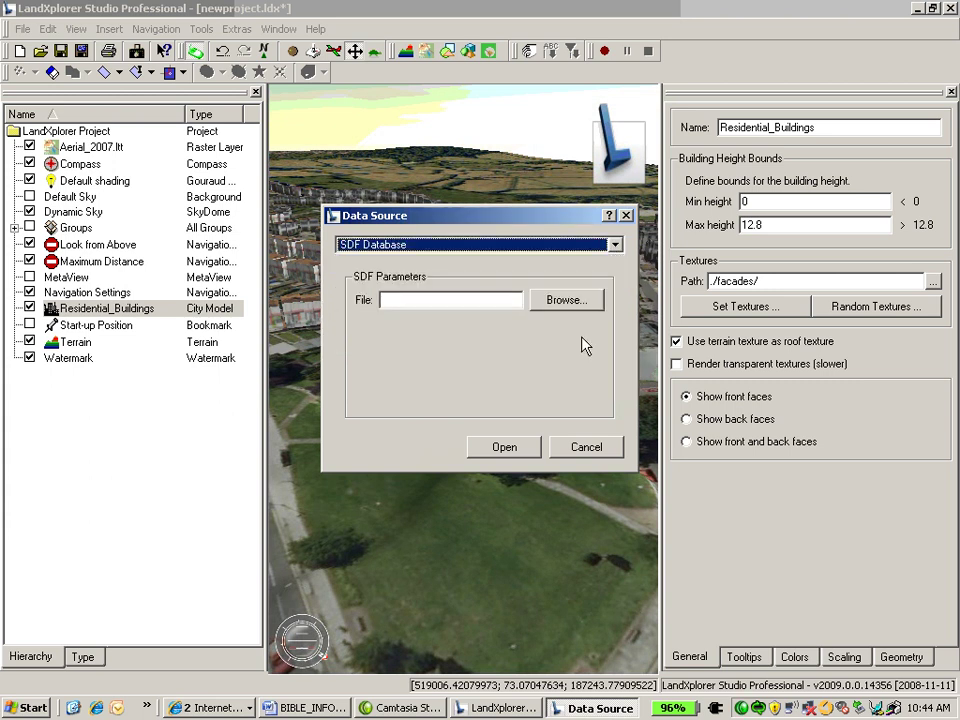
Step: Connect to Tree_points.sdf from the Data\Trees folder as the SDF data source
left_click(575, 301)
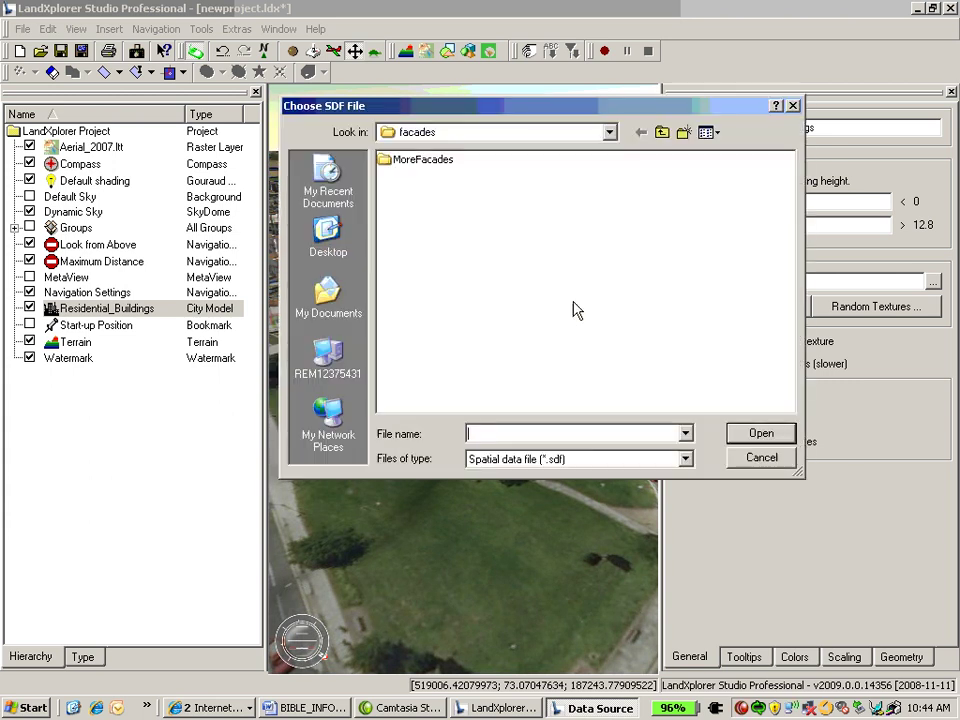
left_click(611, 138)
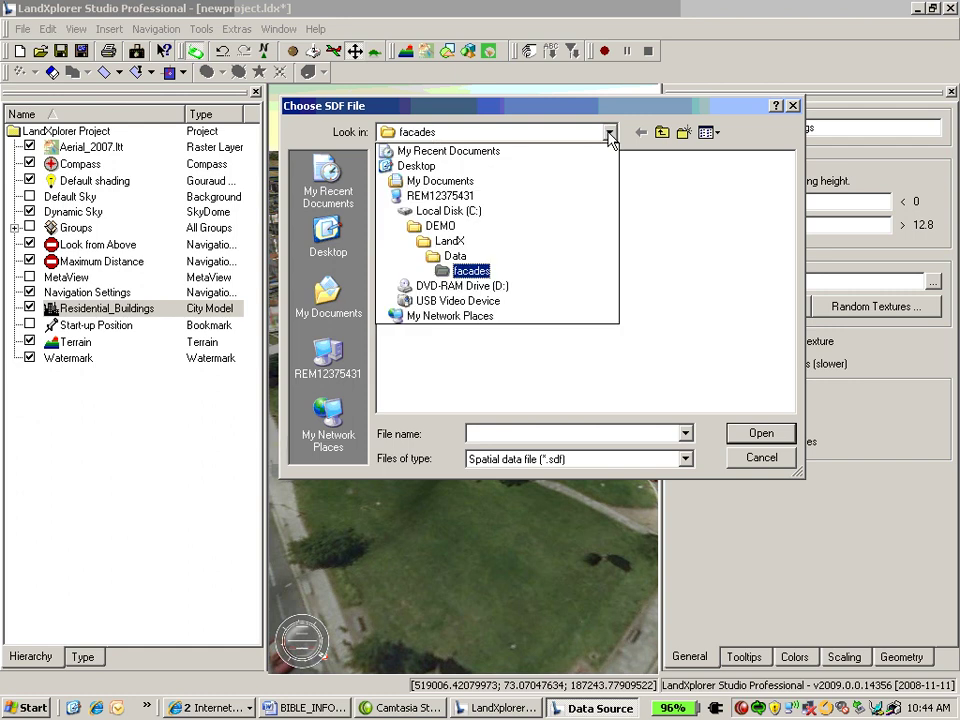
left_click(585, 264)
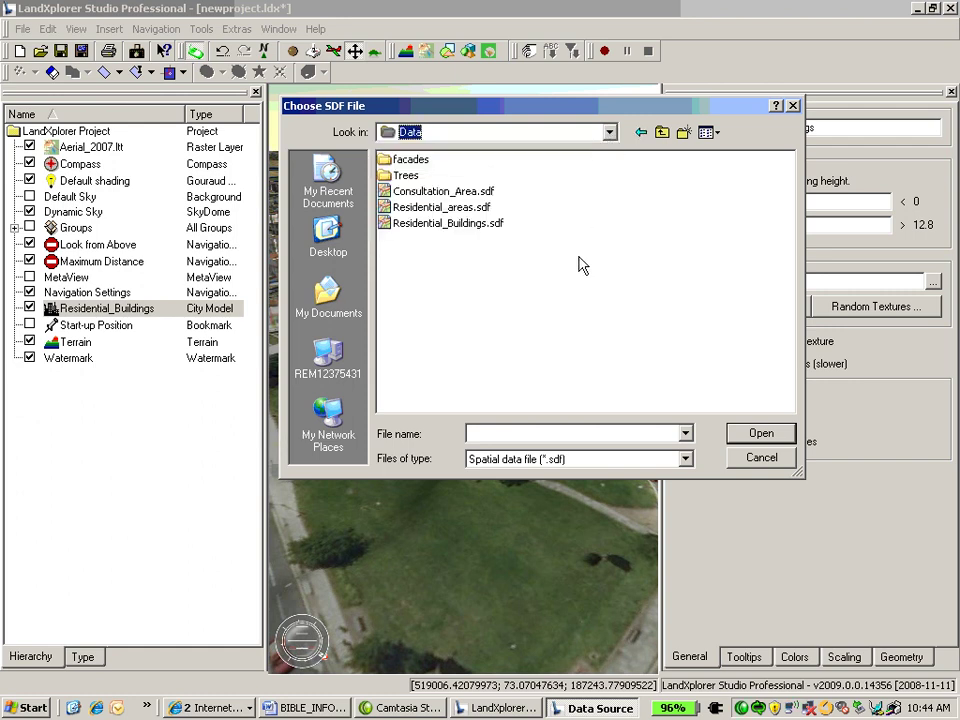
double_click(404, 176)
left_click(405, 166)
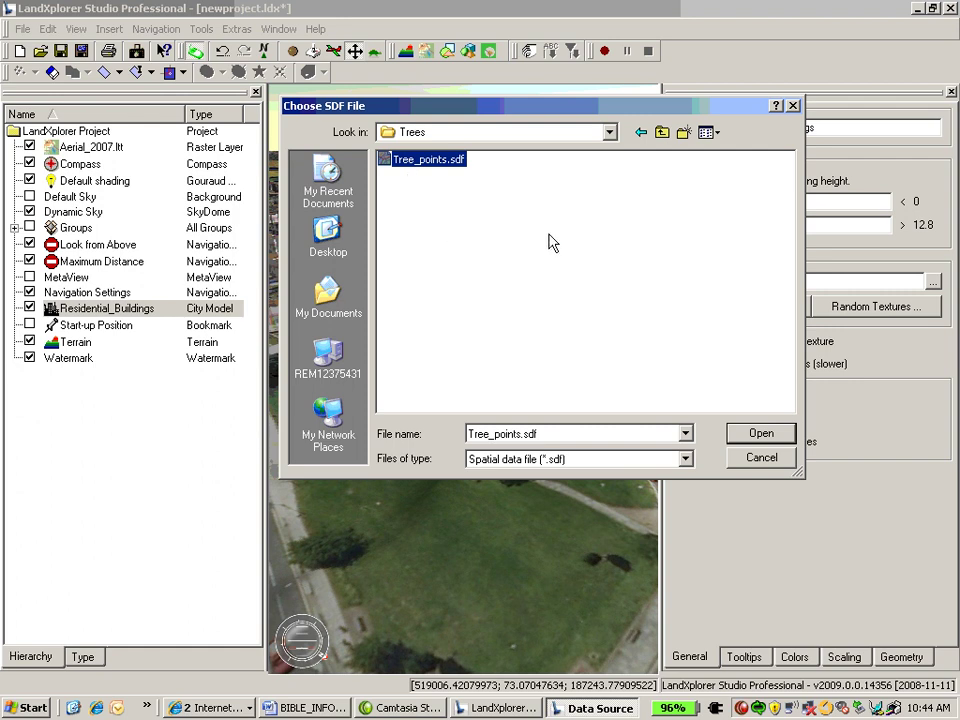
left_click(756, 432)
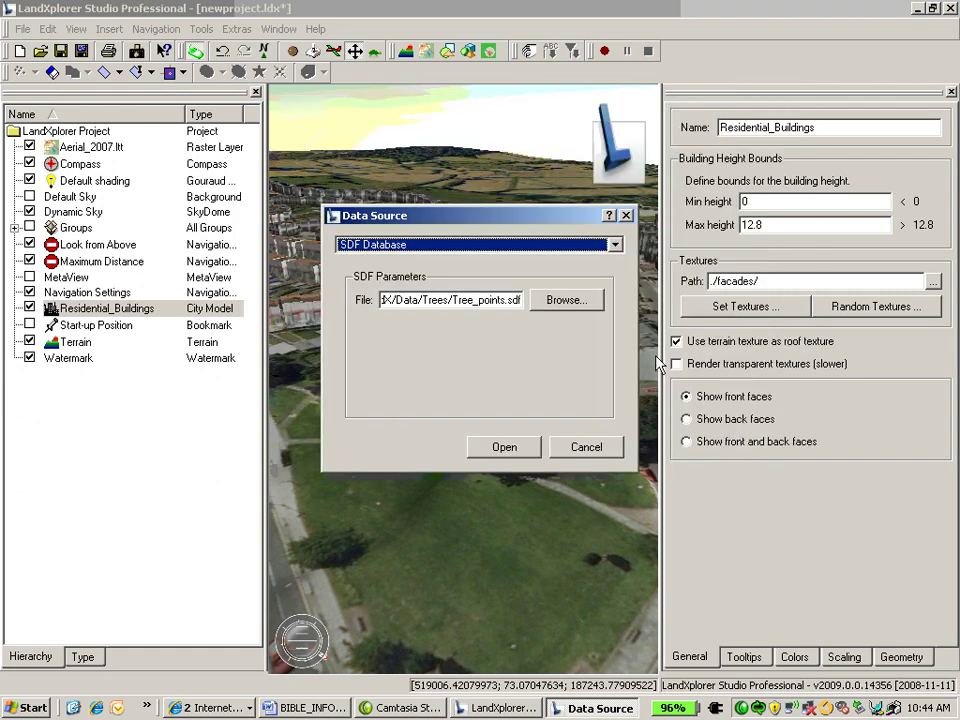
left_click(506, 447)
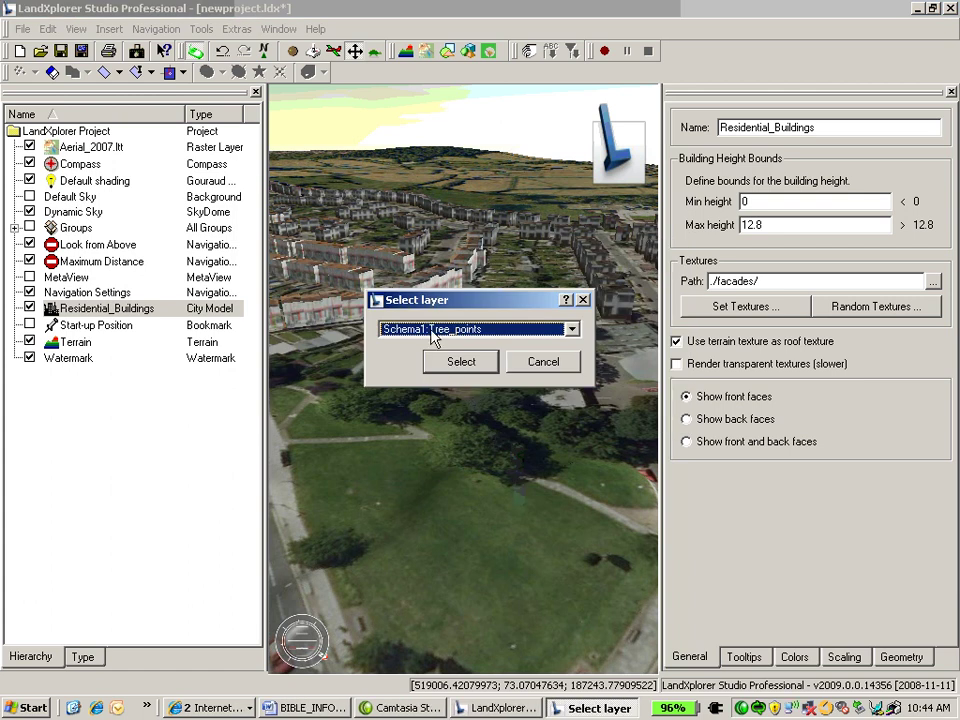
Step: Use the Schema1:Tree_points layer and take label icons from the Image attribute
left_click(478, 362)
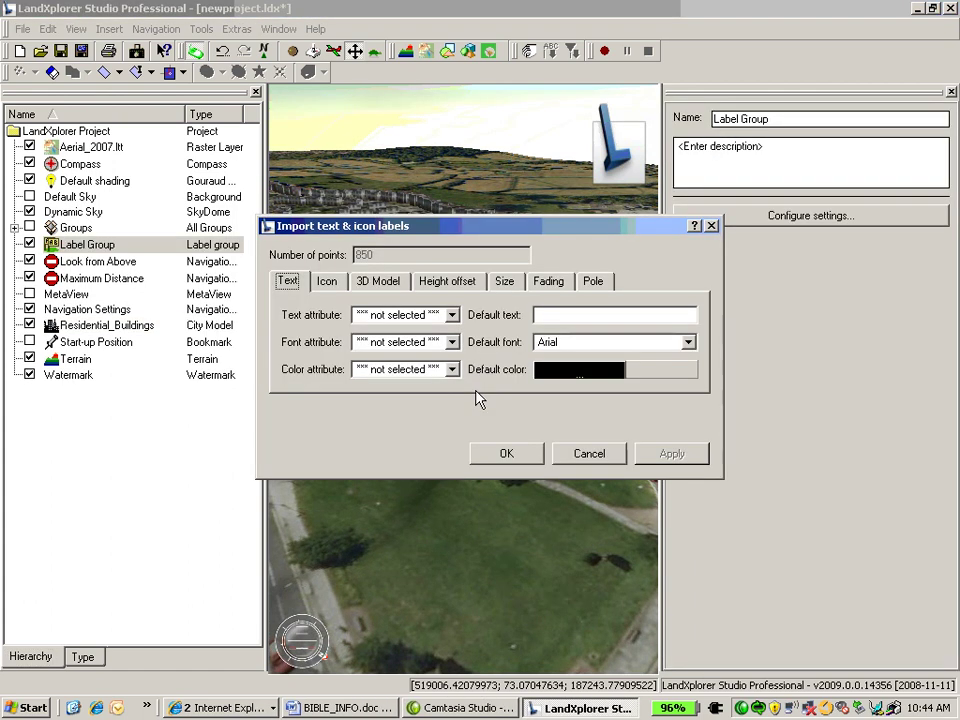
left_click_drag(471, 233, 648, 292)
left_click(505, 340)
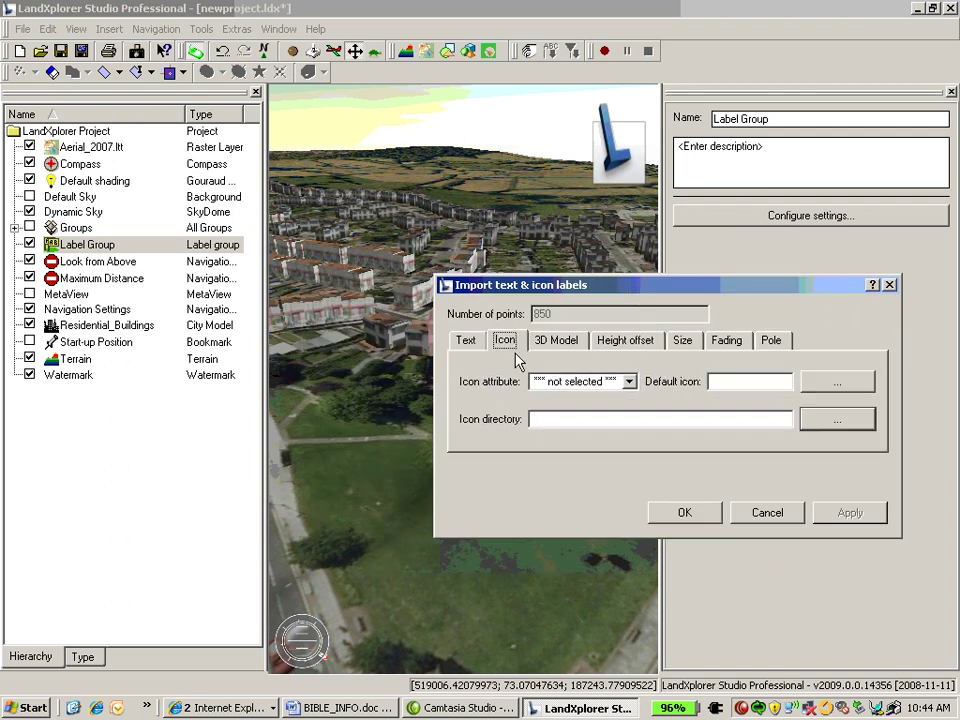
left_click(629, 382)
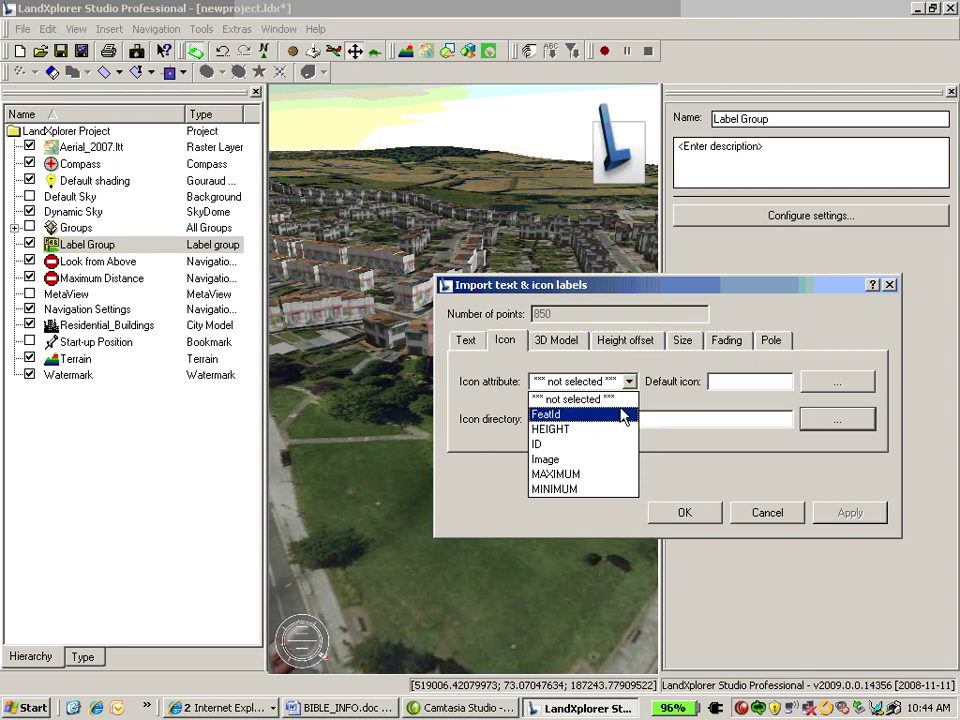
left_click(617, 460)
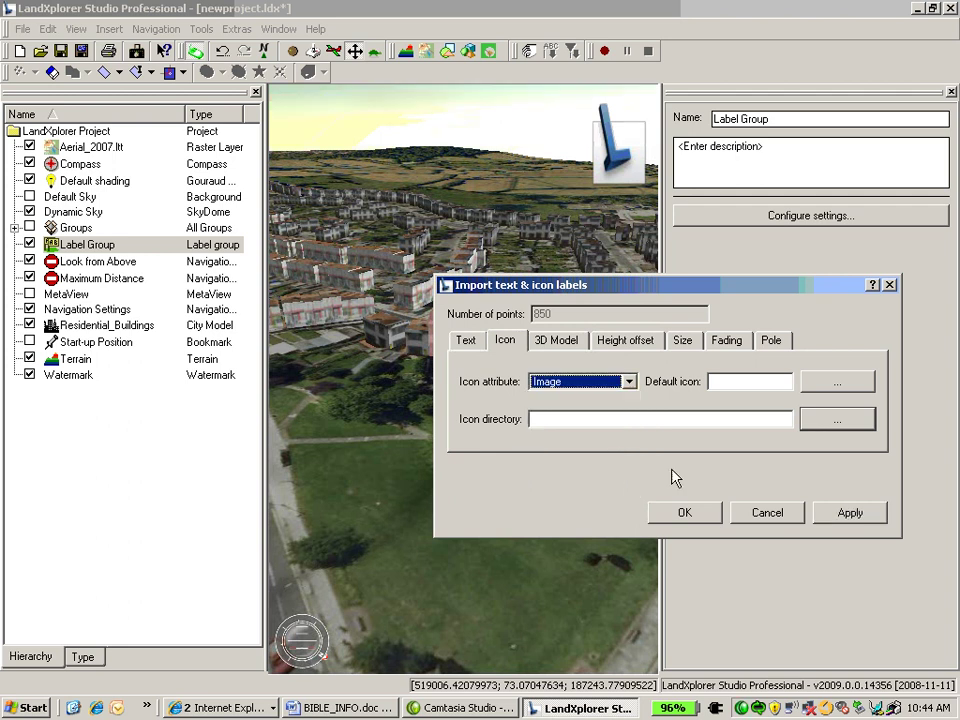
Step: Set Oak.png as default icon, Trees as icon directory, and size icons by HEIGHT
left_click(836, 382)
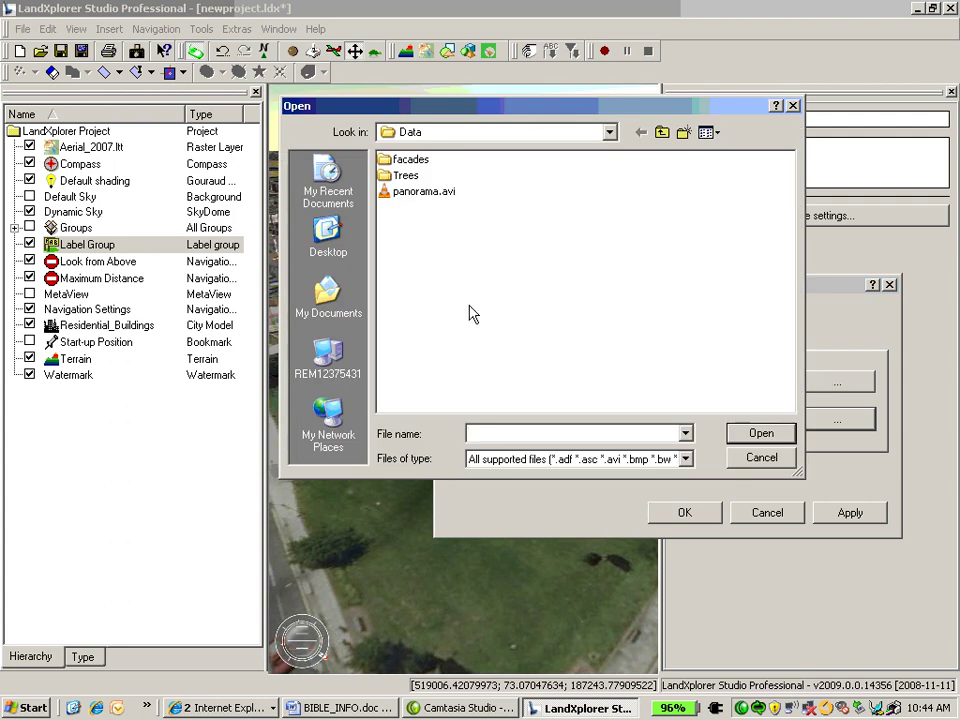
double_click(404, 175)
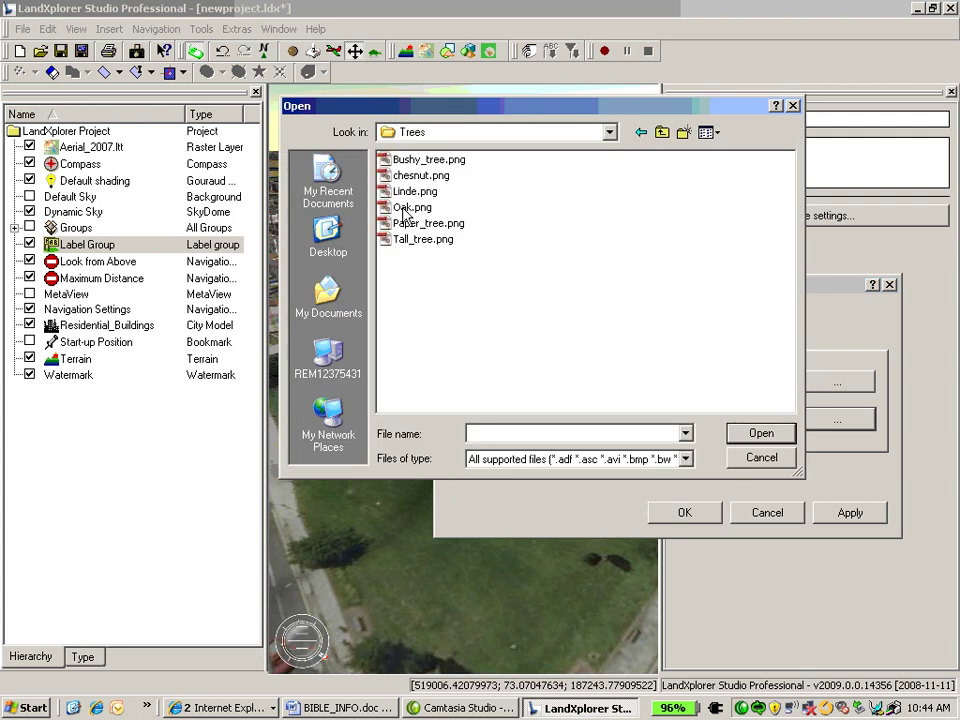
left_click(408, 208)
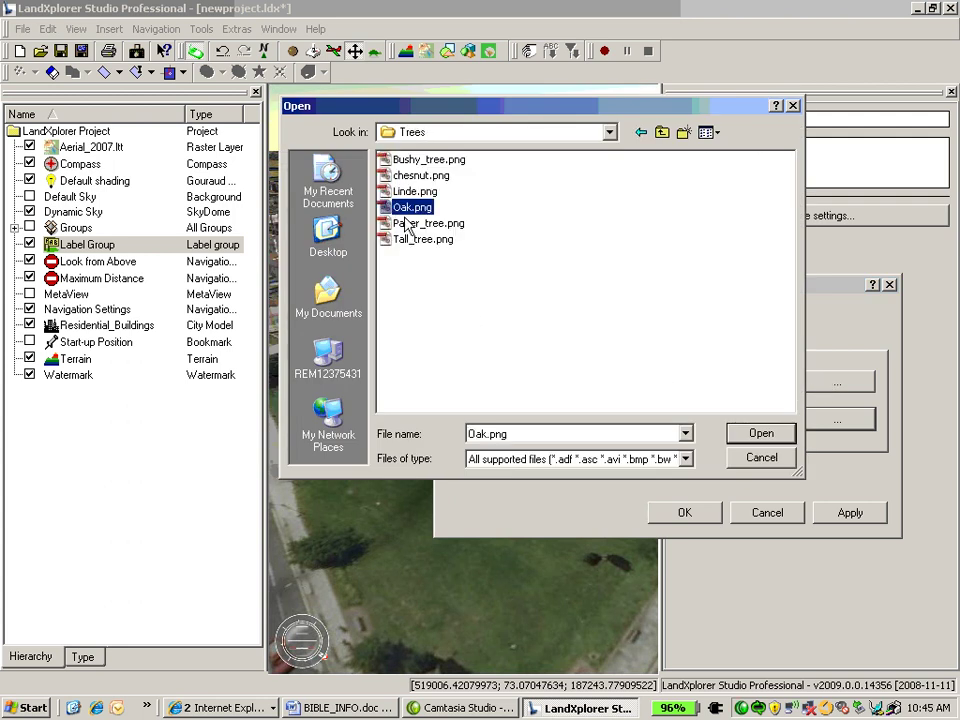
left_click(761, 433)
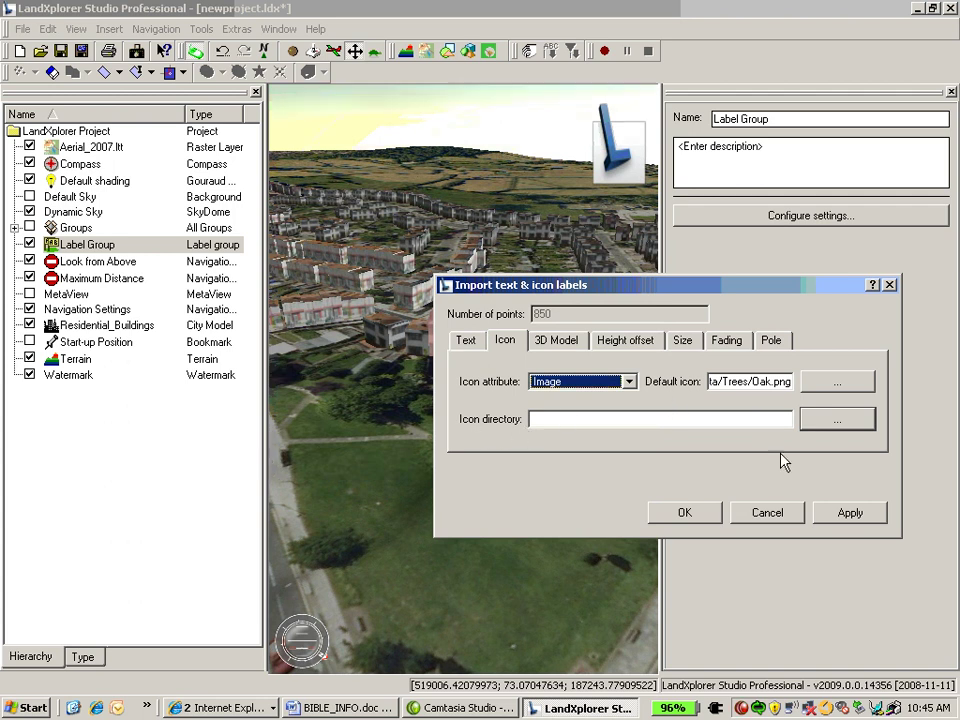
left_click(823, 428)
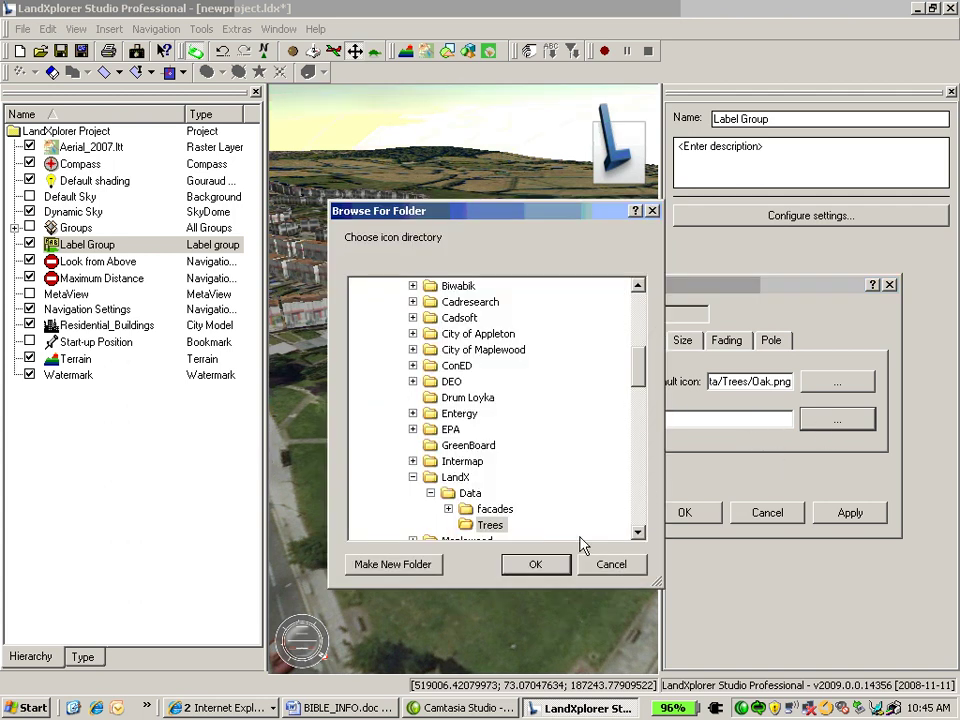
left_click(533, 564)
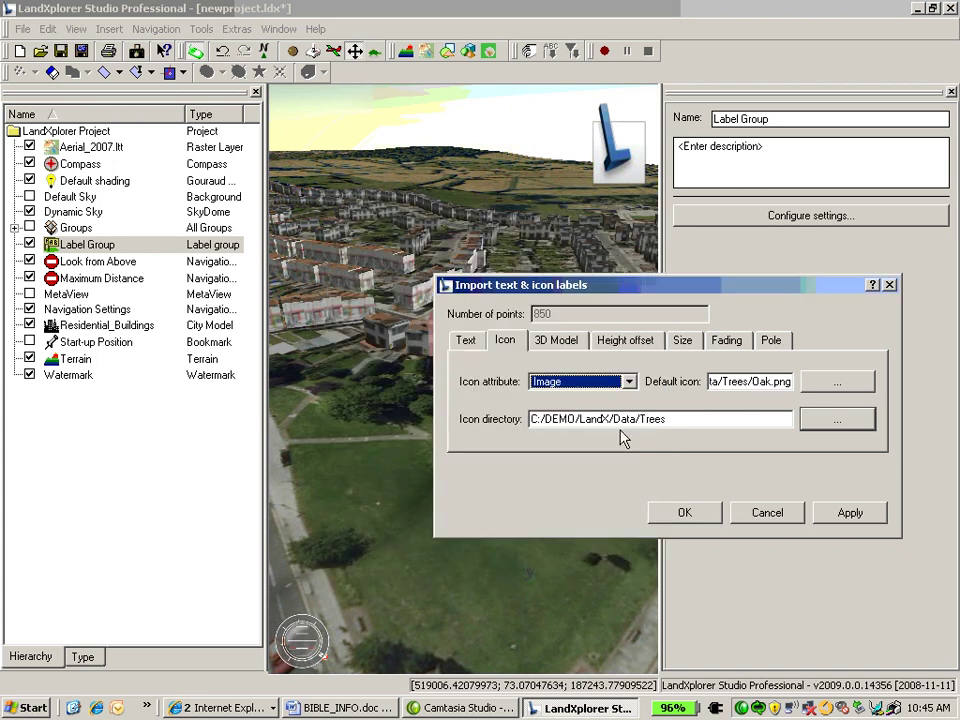
left_click(682, 341)
left_click(667, 374)
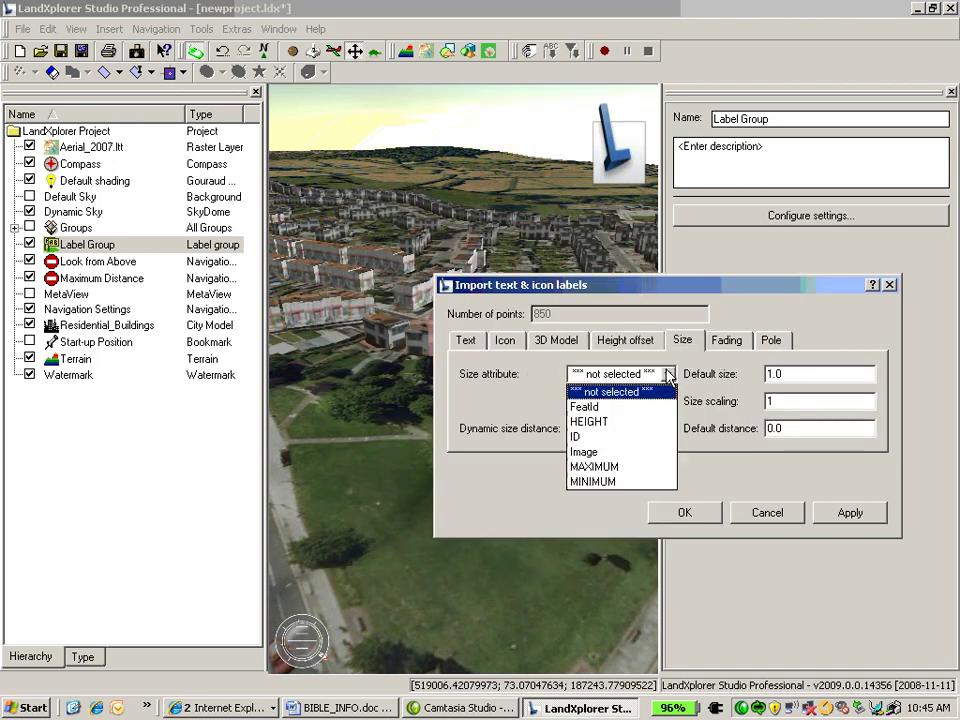
left_click(653, 421)
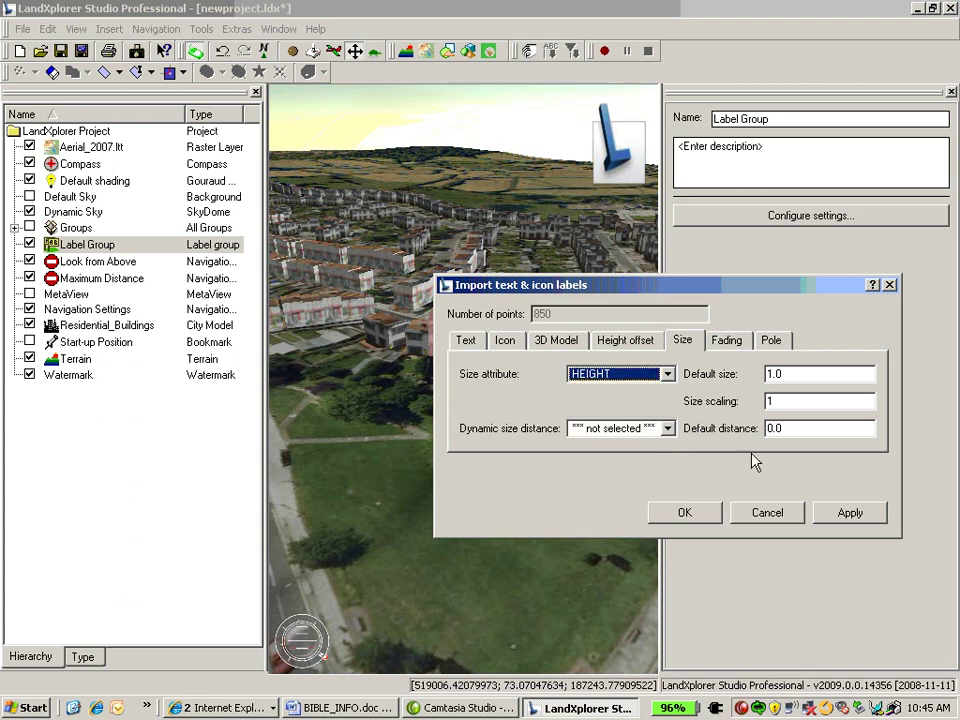
Step: Place the tree labels in the park and tilt the view down toward it in Examine mode
left_click(684, 513)
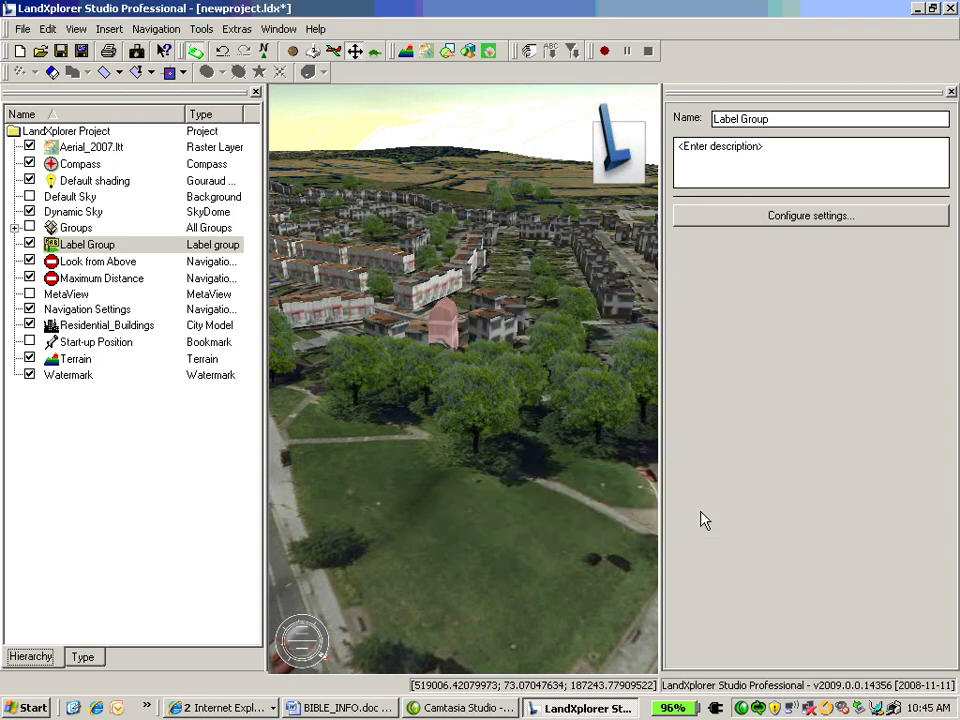
left_click_drag(557, 525, 425, 459)
right_click(425, 459)
left_click(460, 506)
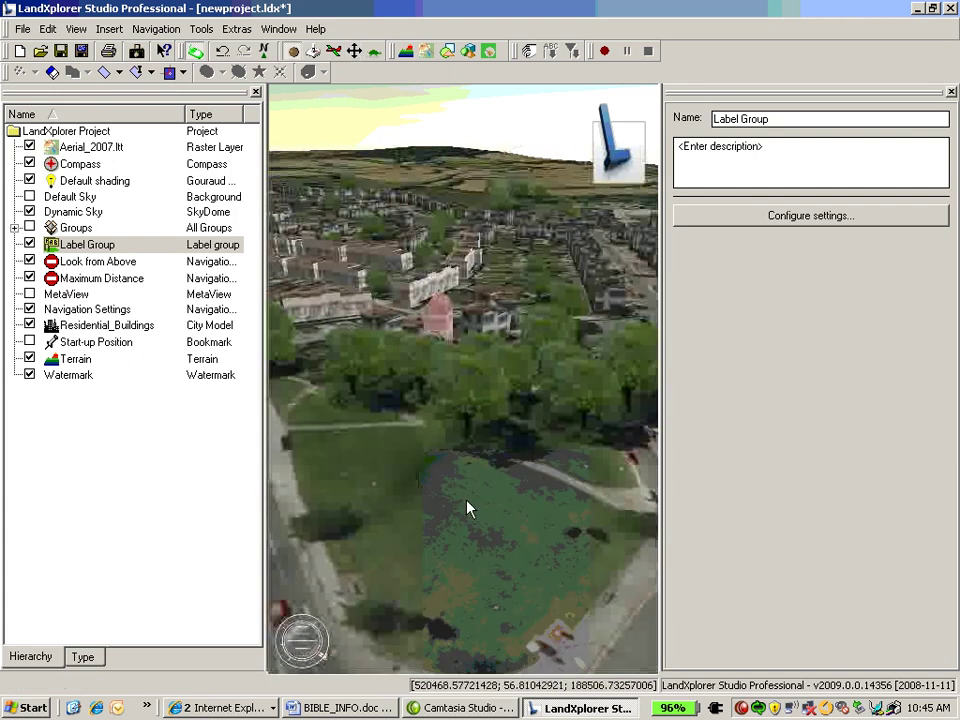
left_click_drag(474, 493, 568, 493)
Step: Pan closer over the park so the trees stand in front of the houses
right_click(531, 257)
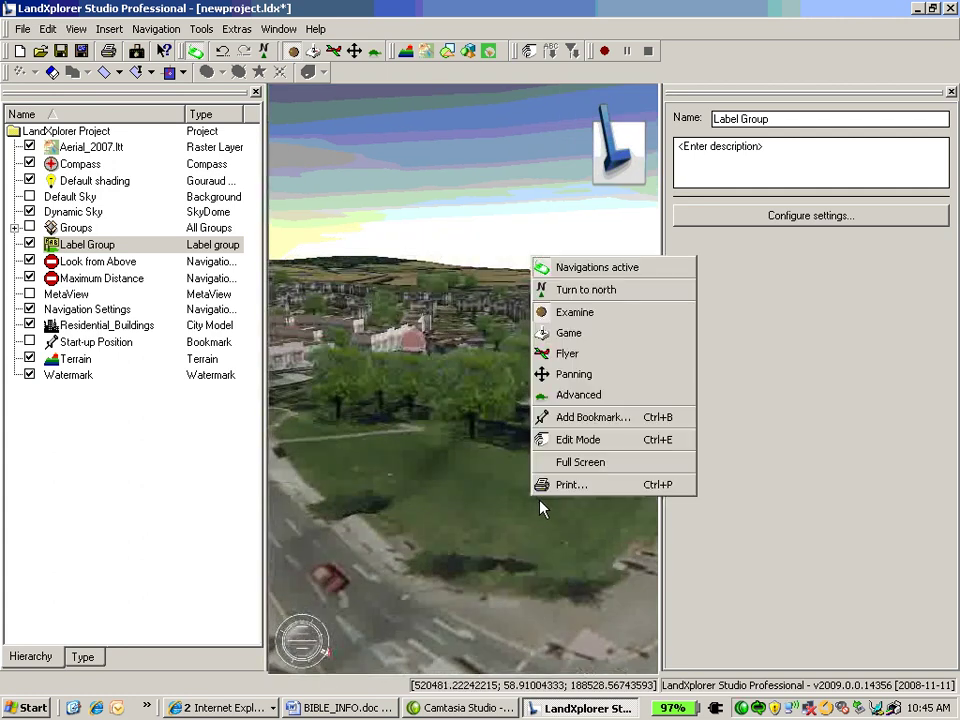
left_click(563, 383)
left_click_drag(533, 529, 531, 512)
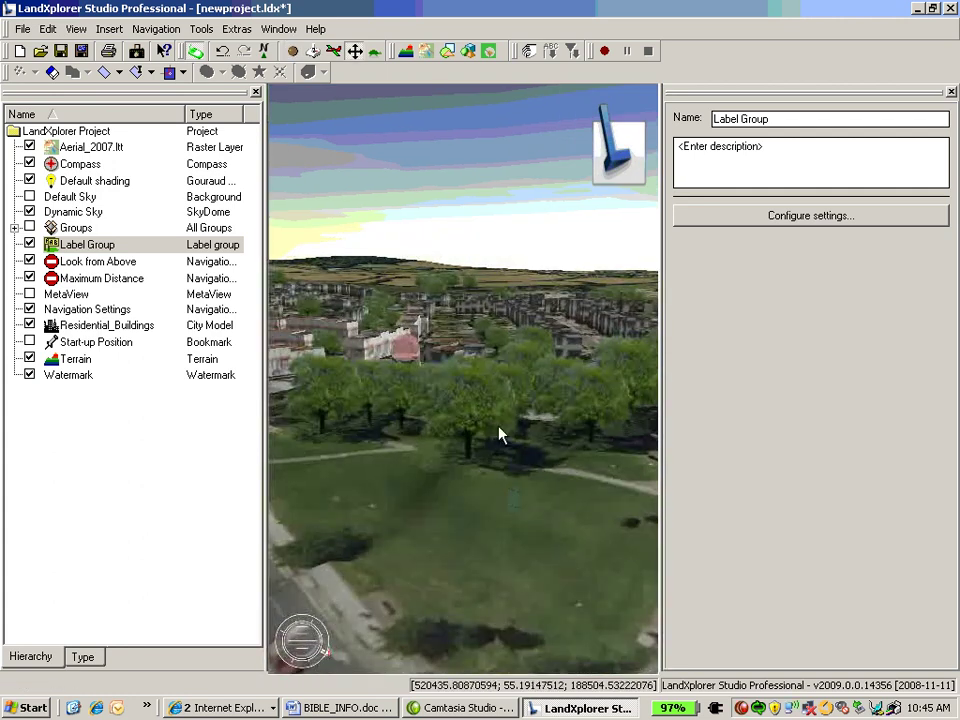
Step: Add an empty object layer and load Playground.3ds from the Data folder into it
left_click(110, 29)
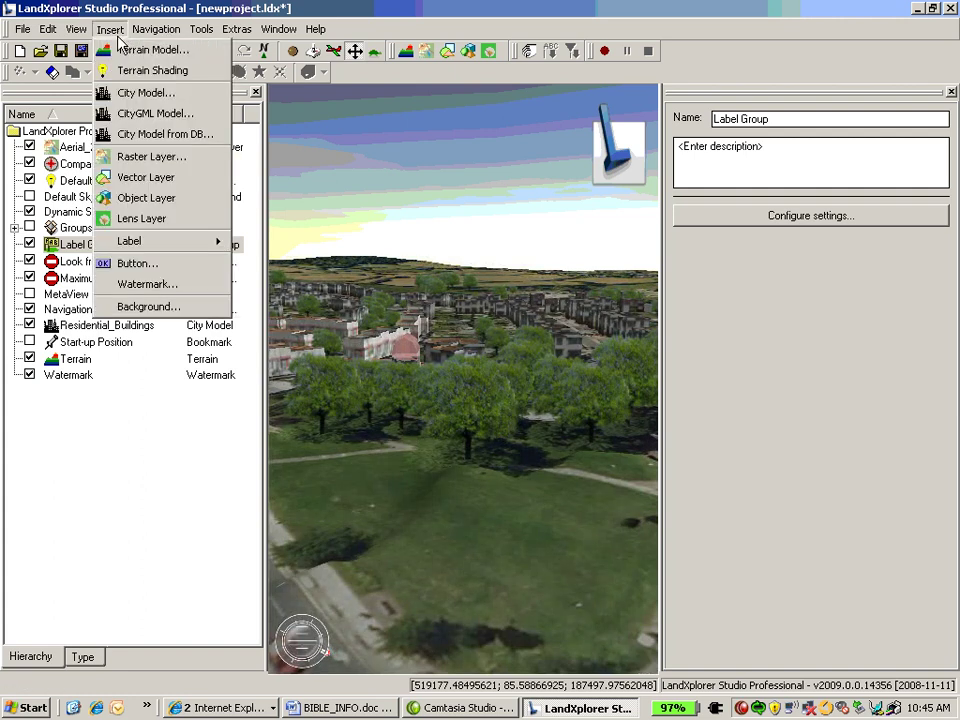
left_click(182, 198)
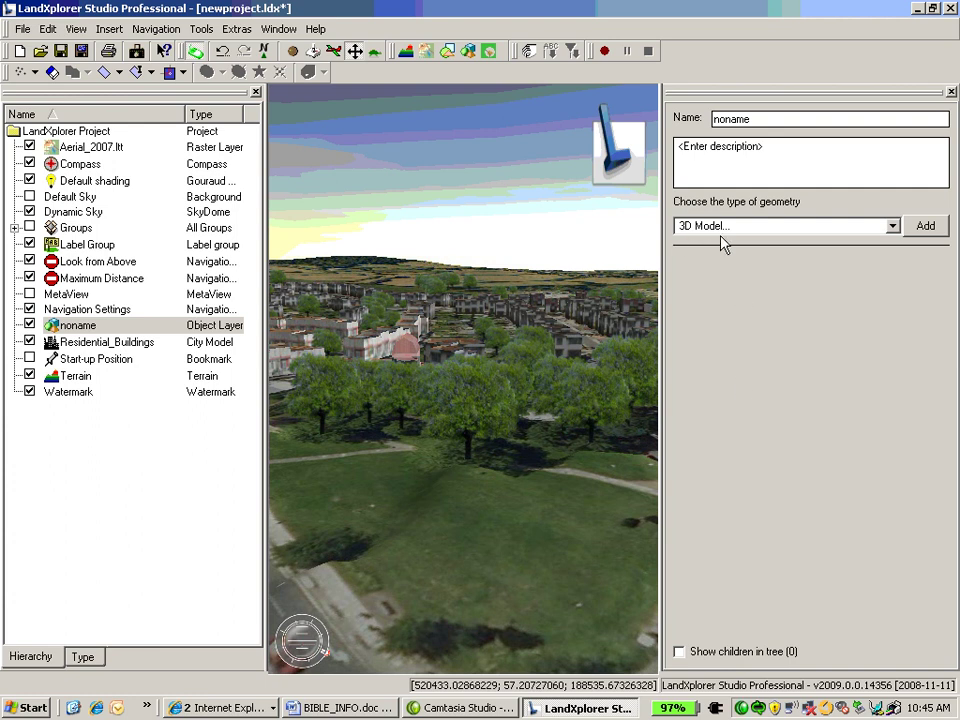
left_click(924, 228)
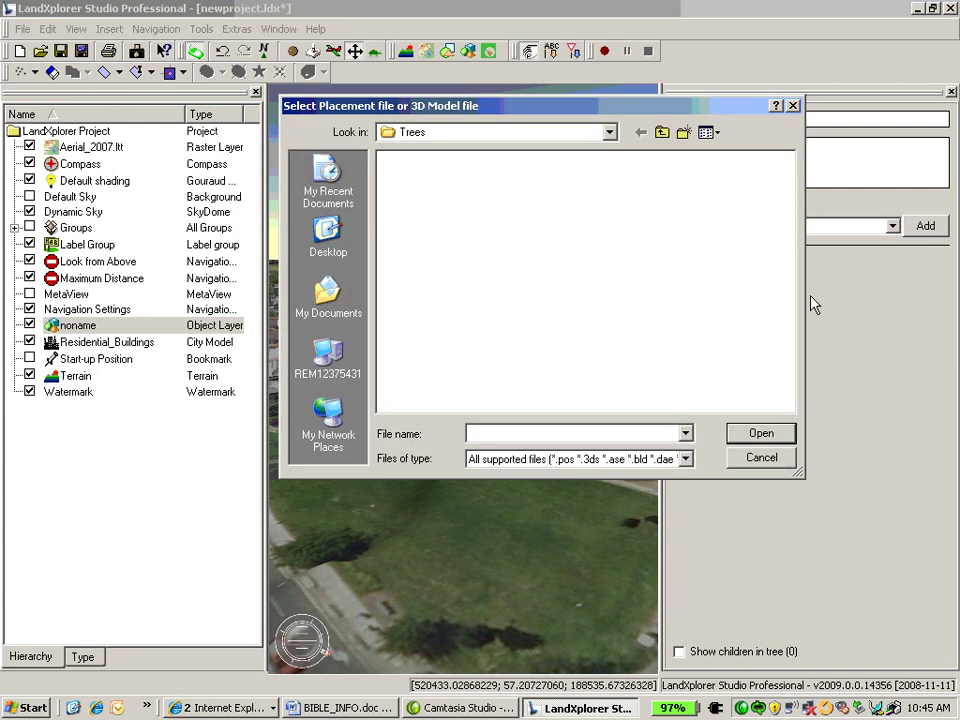
left_click(663, 132)
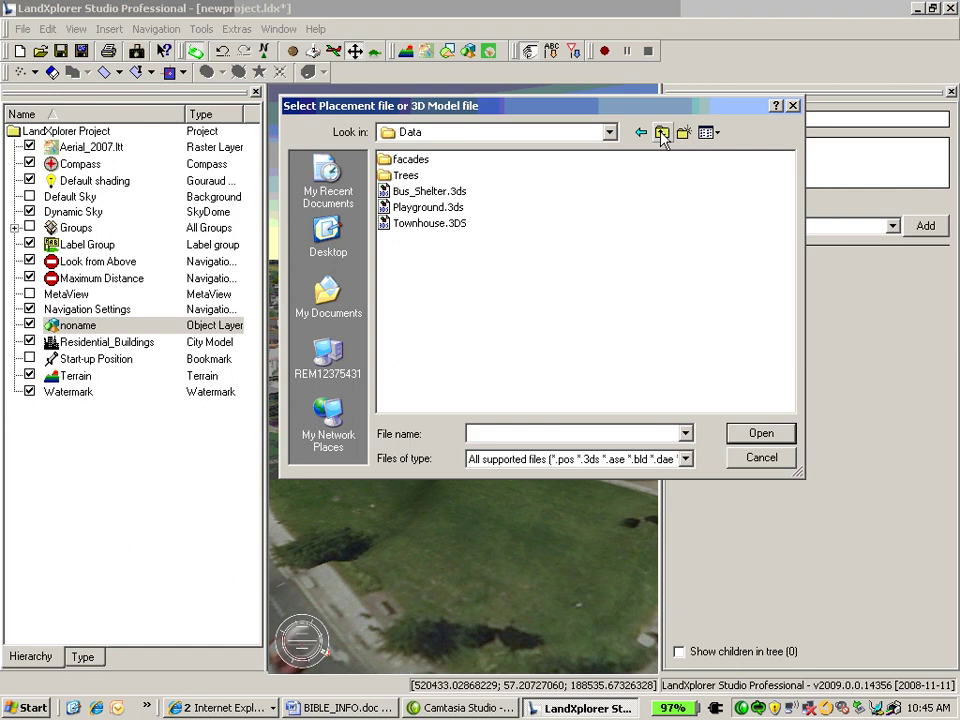
left_click(430, 208)
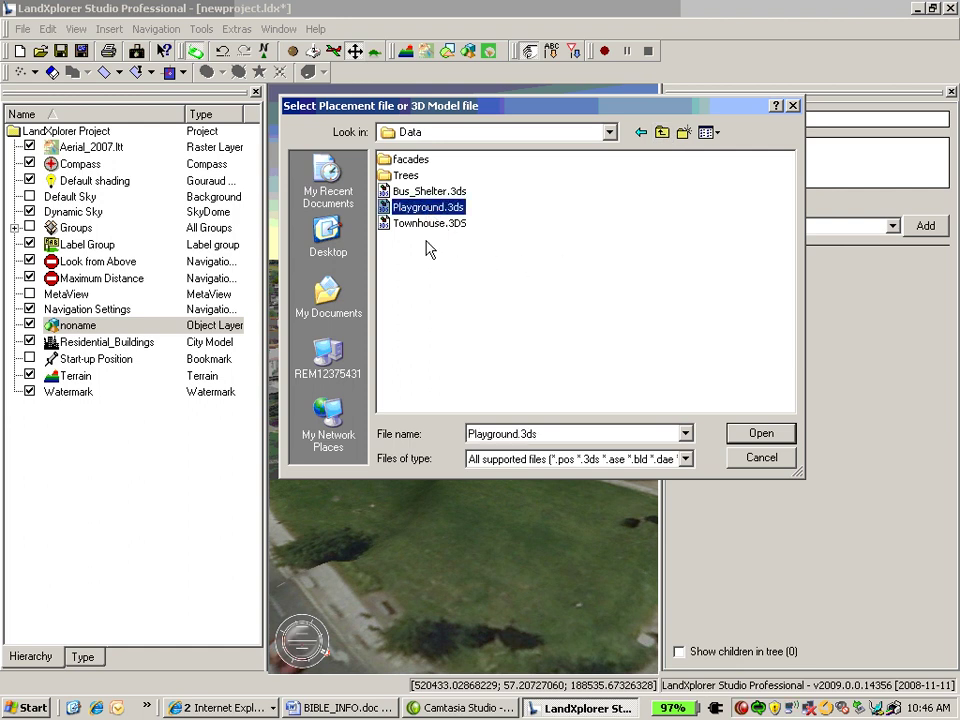
left_click(773, 441)
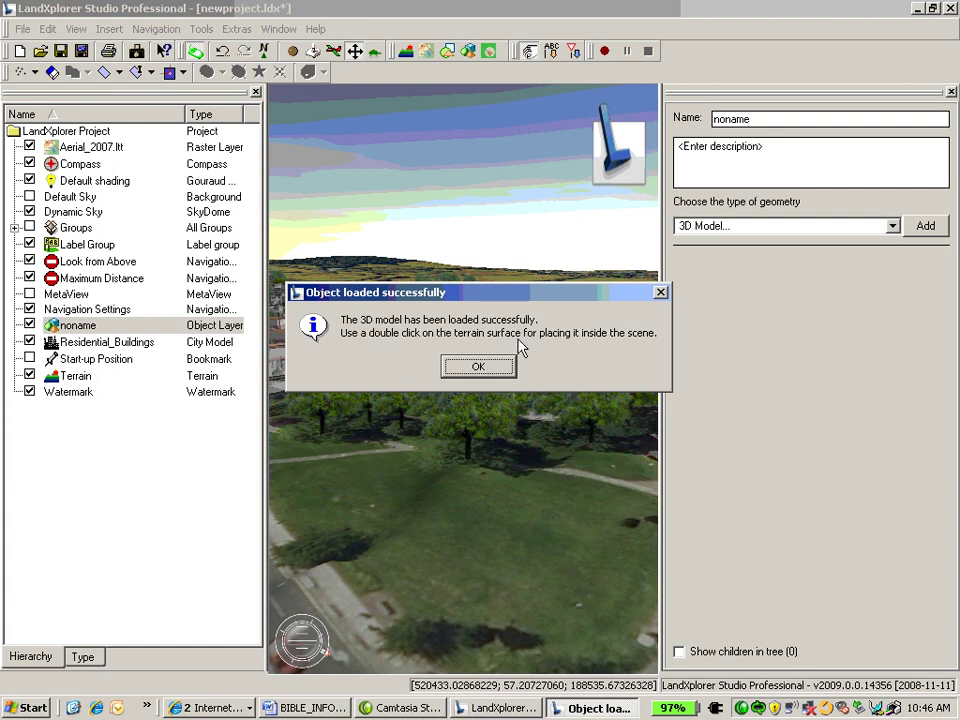
left_click(499, 368)
left_click_drag(499, 562, 491, 495)
left_click(490, 493)
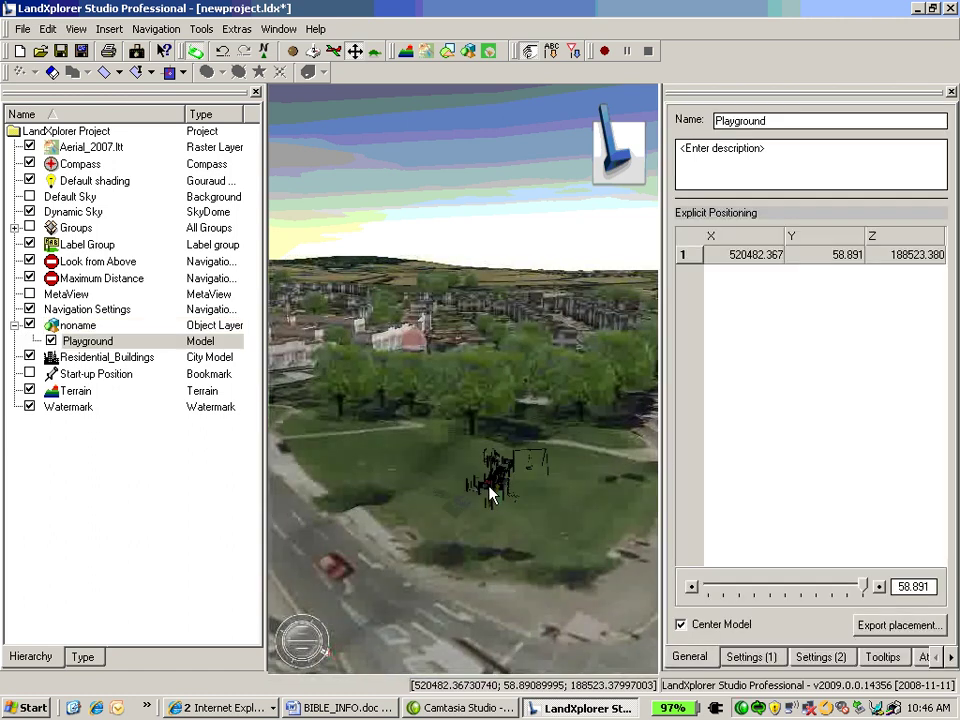
right_click(514, 512)
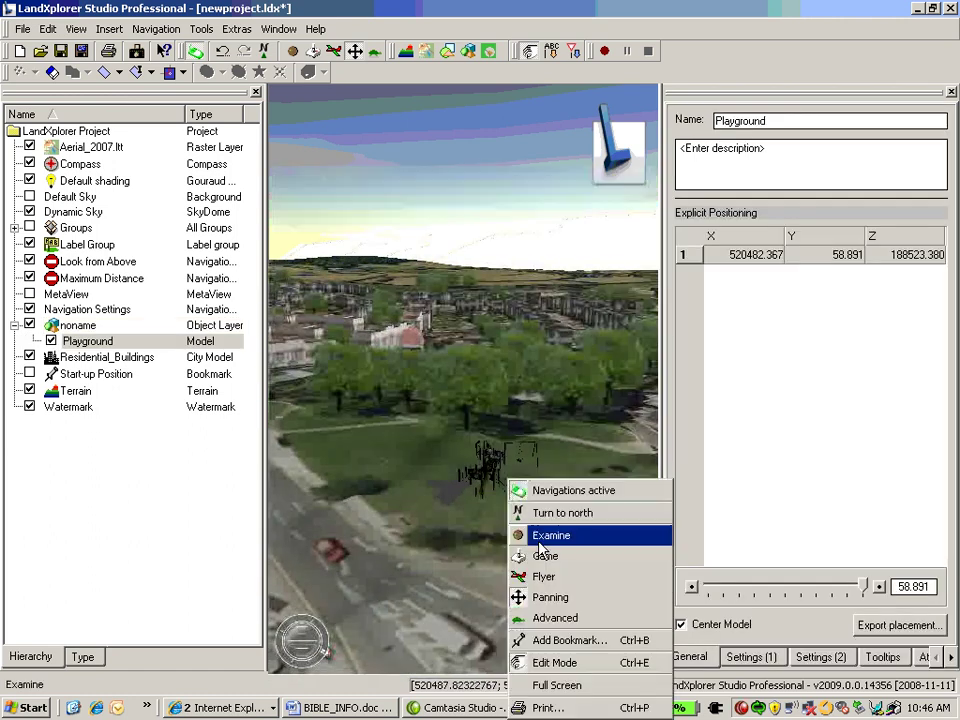
left_click(530, 536)
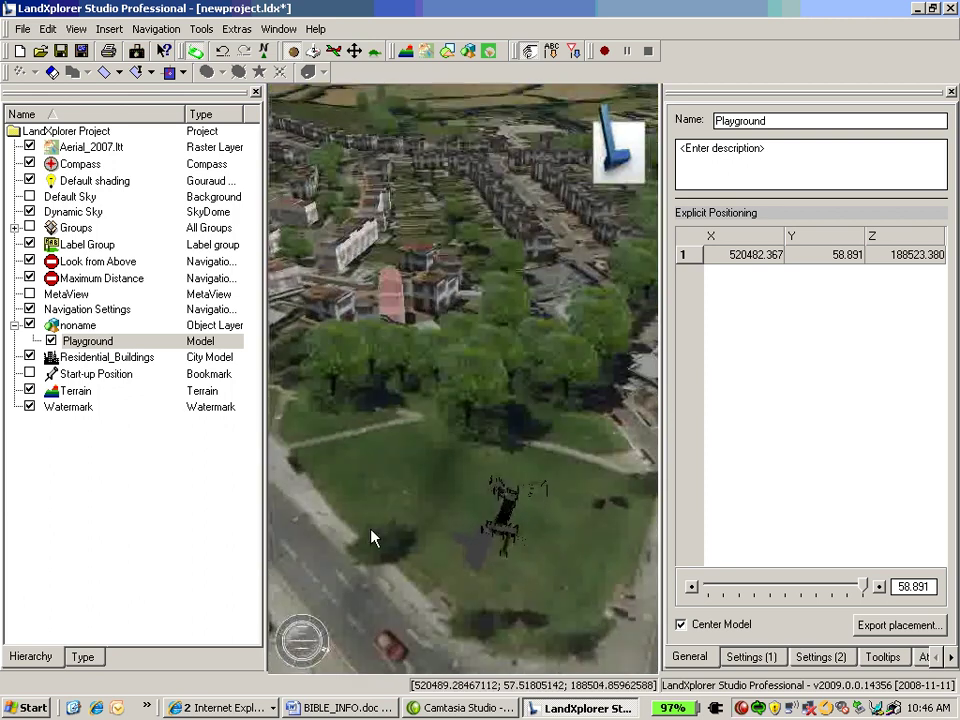
left_click_drag(371, 538, 523, 456)
right_click(520, 442)
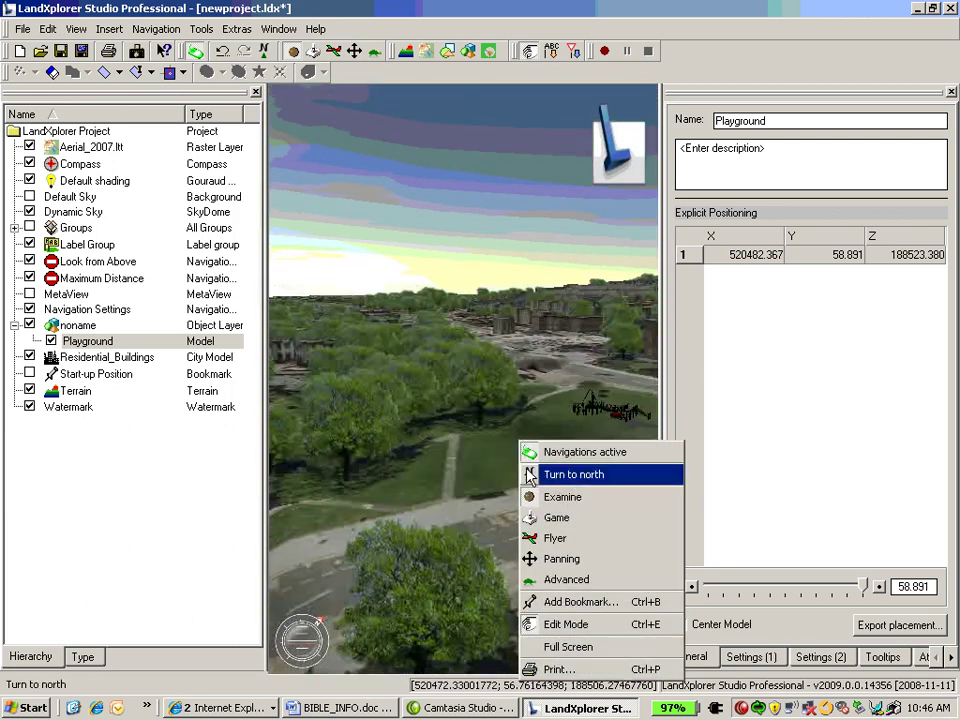
left_click(538, 558)
right_click(555, 553)
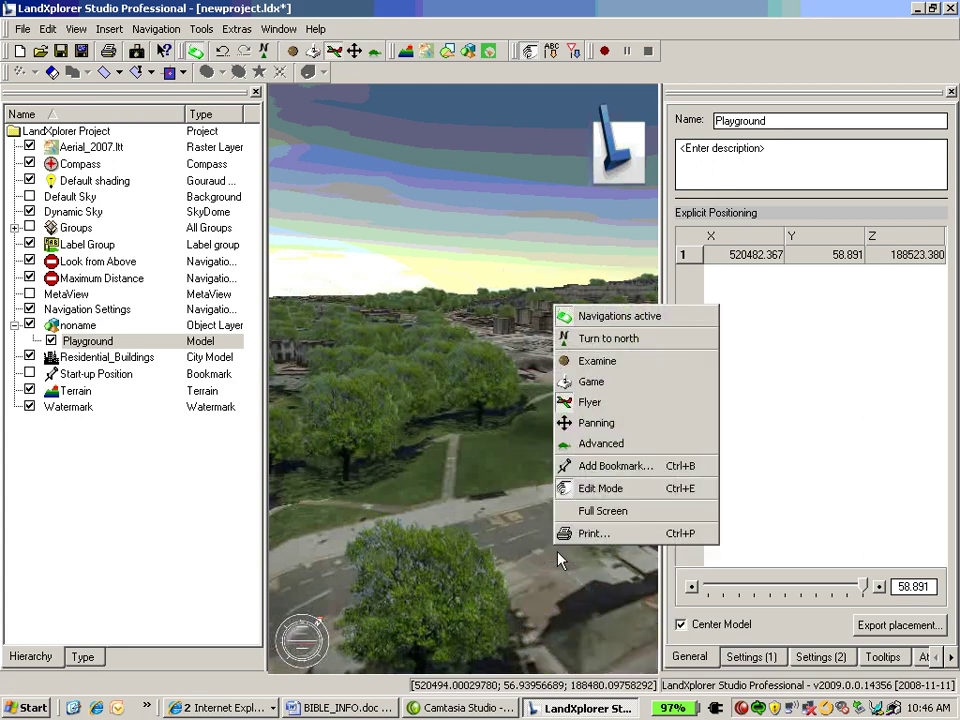
left_click(568, 436)
left_click_drag(542, 497, 560, 522)
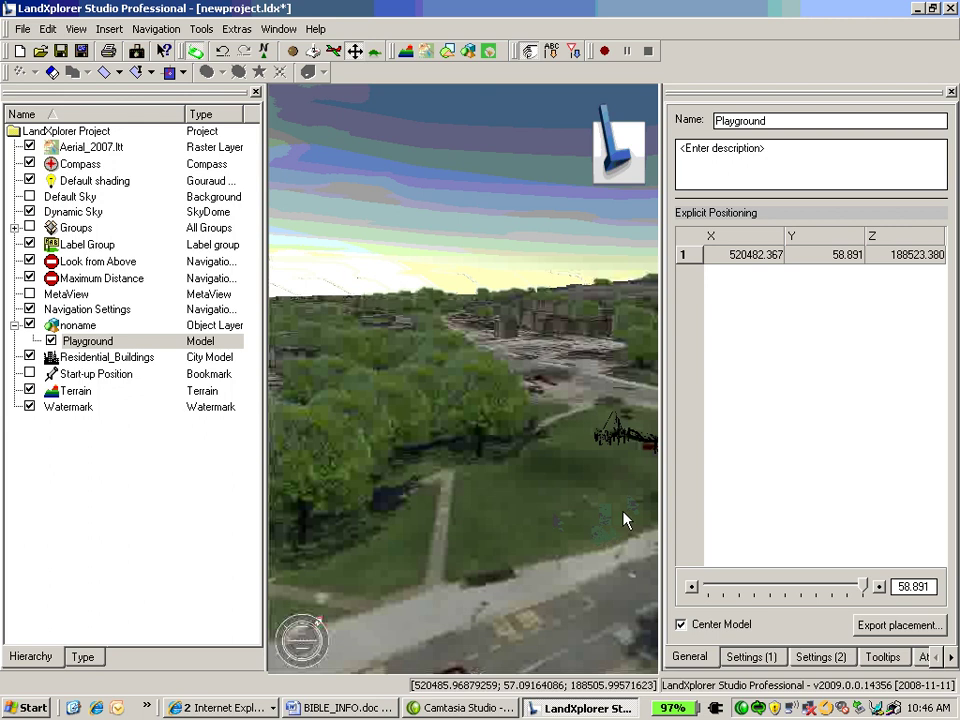
Step: Load Bus_Shelter.3ds into the noname layer and place it beside the park path near the road
left_click(78, 326)
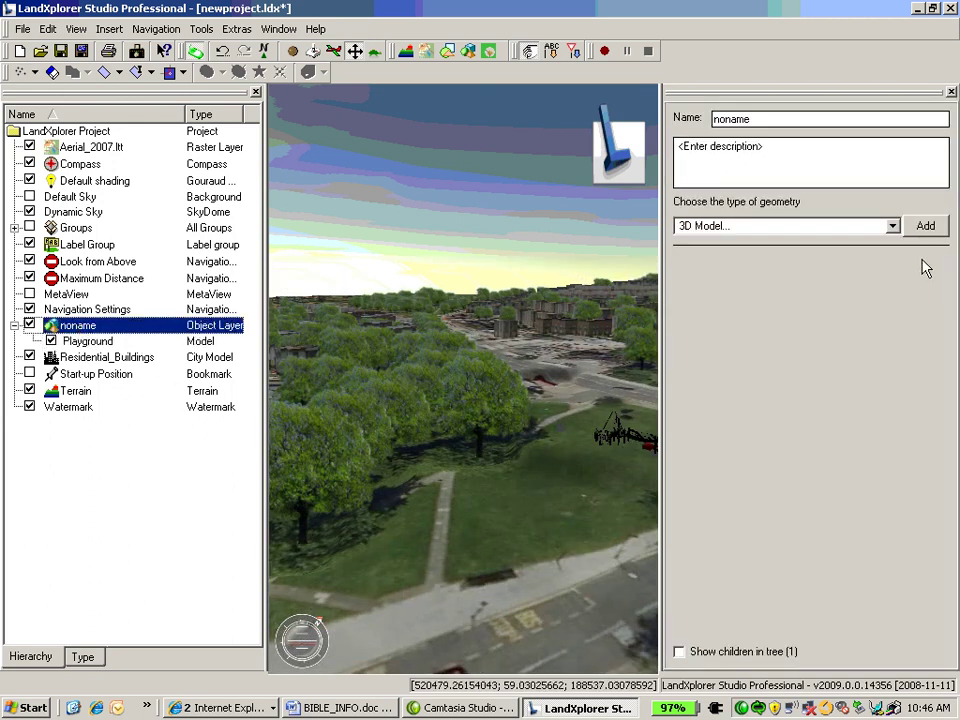
left_click(910, 228)
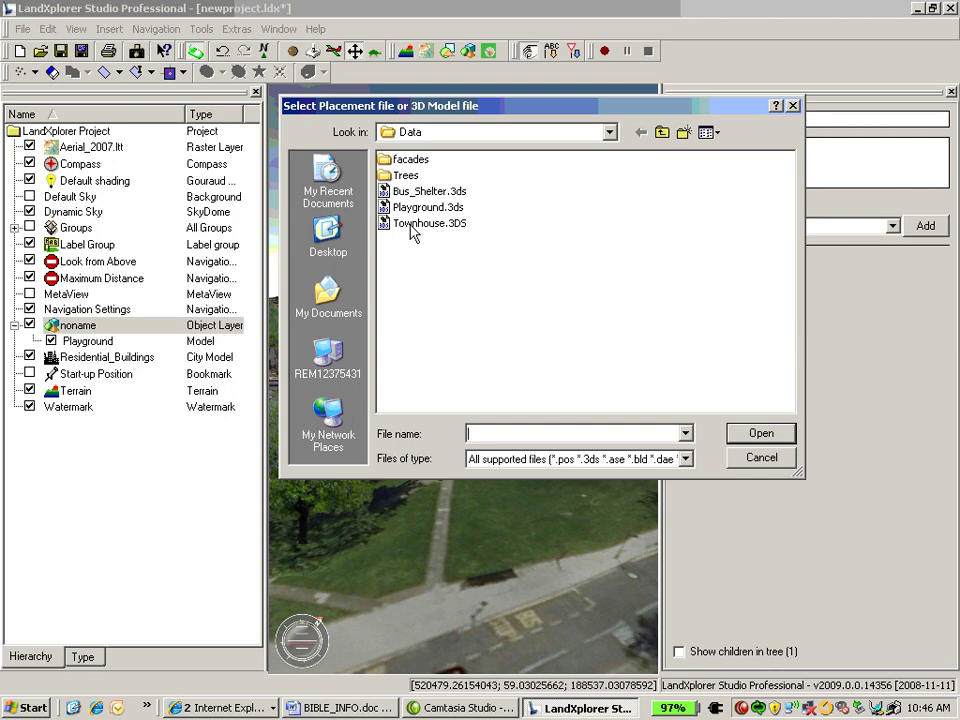
left_click(410, 192)
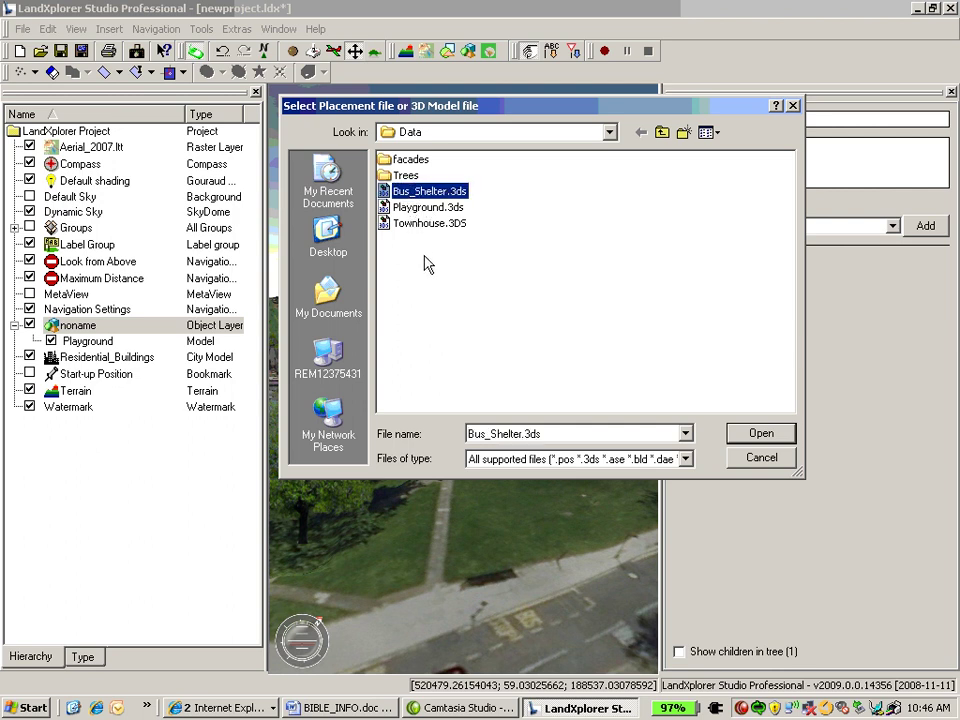
left_click(761, 433)
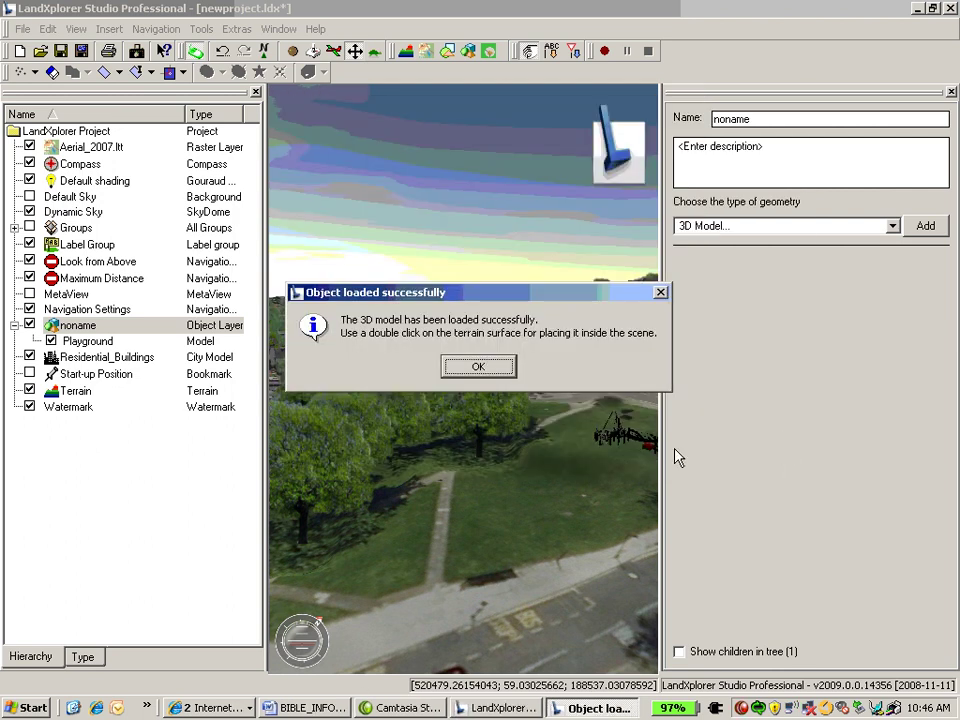
left_click(476, 370)
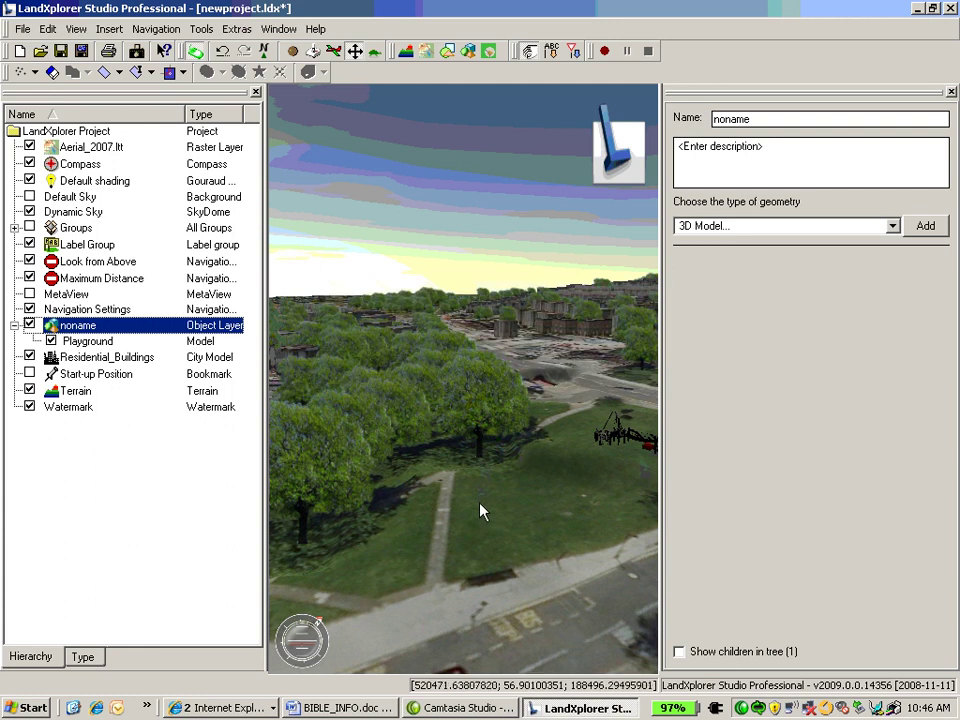
left_click_drag(486, 501, 491, 544)
left_click(497, 555)
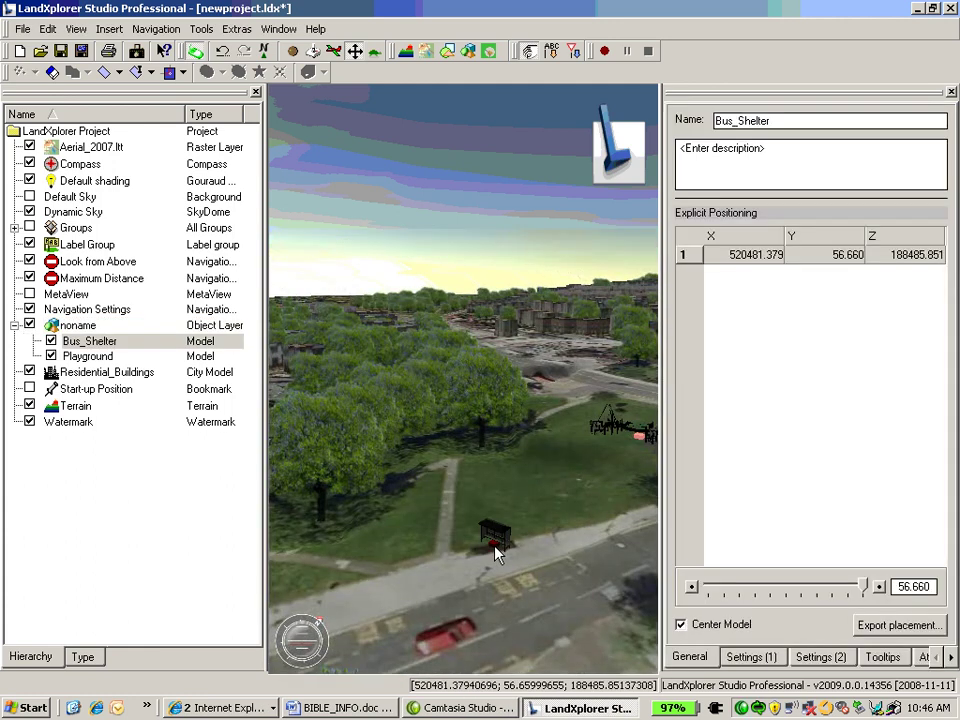
Step: Set the bus shelter's rotation to 301 degrees on Settings (2)
left_click(764, 658)
left_click(818, 658)
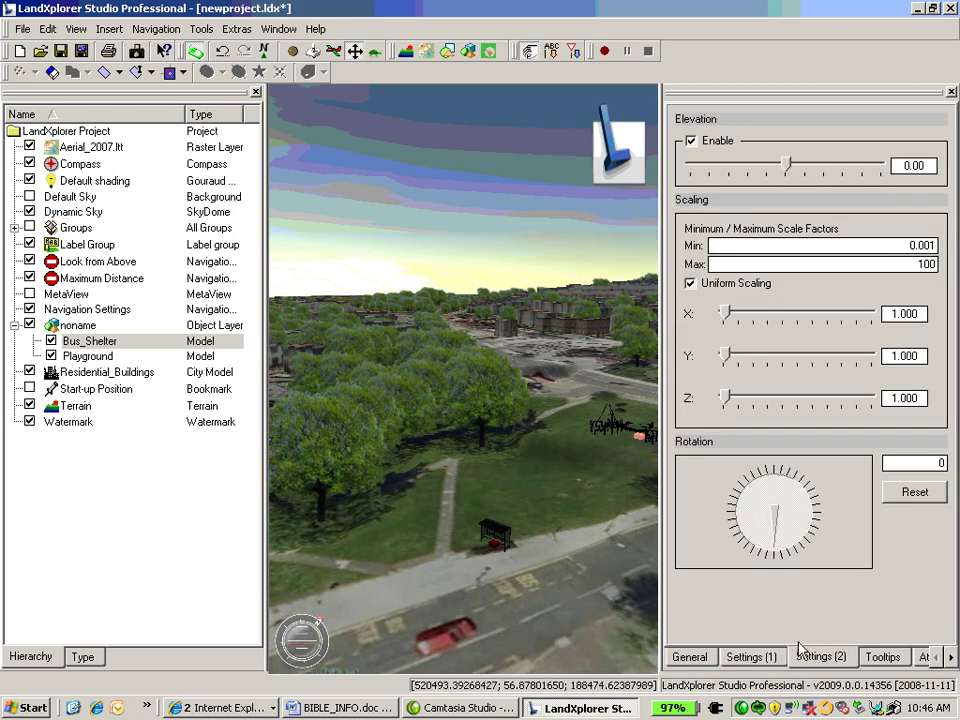
left_click_drag(781, 546, 819, 522)
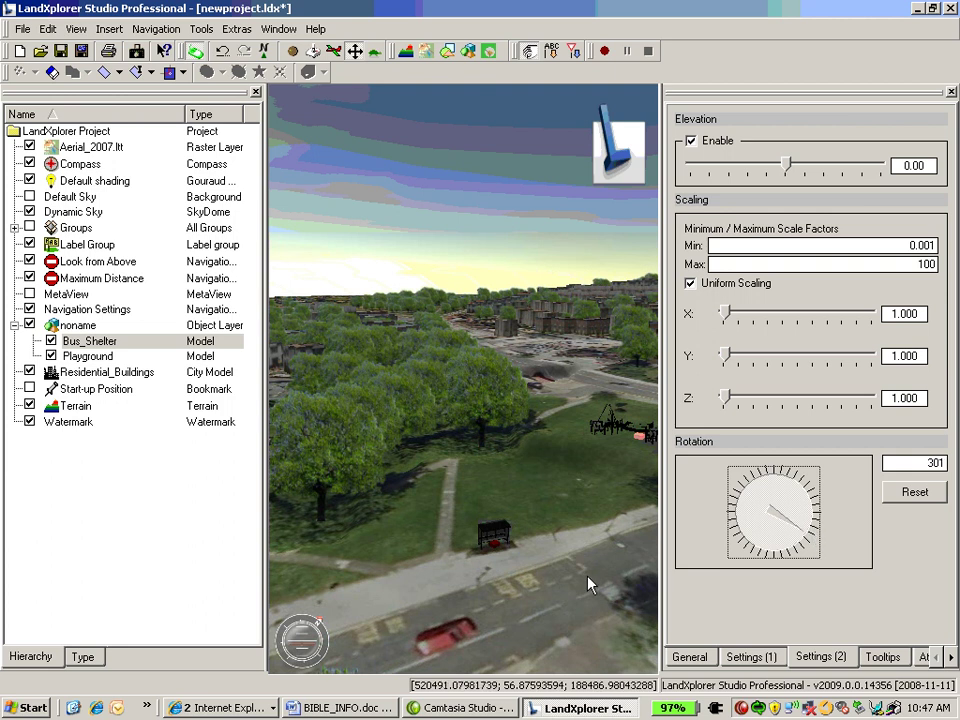
left_click_drag(568, 581, 557, 560)
right_click(541, 552)
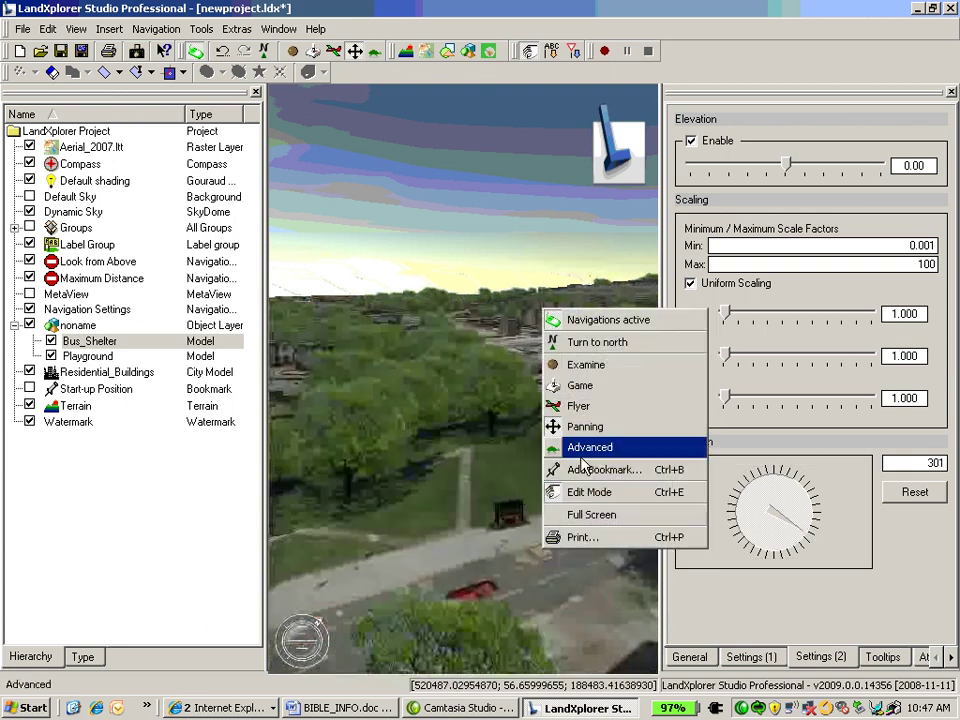
Step: Orbit in close to the bus shelter and turn its rotation to 309 degrees
left_click(565, 365)
left_click_drag(561, 488, 566, 566)
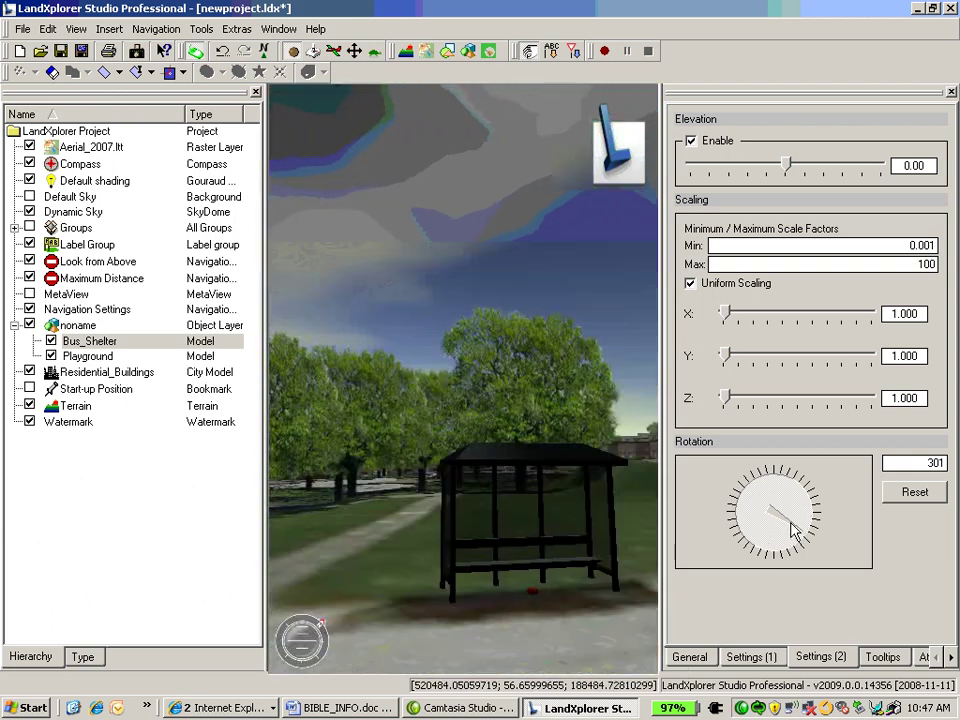
mouse_move(793, 531)
left_mouse_down()
mouse_move(802, 527)
mouse_move(797, 535)
left_mouse_up()
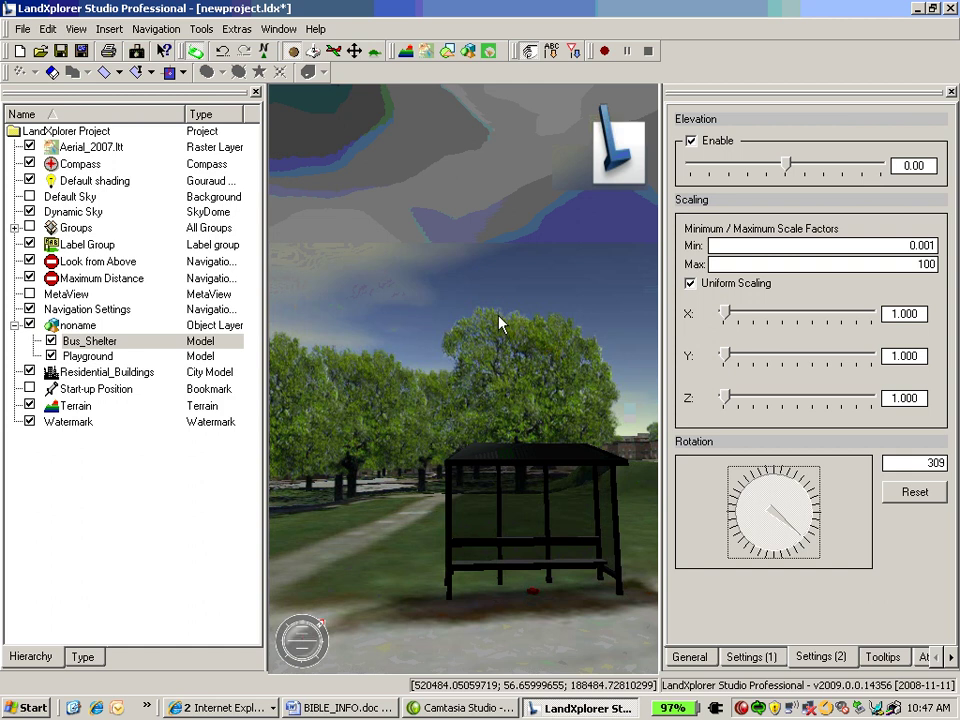
Step: Rise to an aerial view and pan north across the city over the fields
left_click_drag(478, 293, 468, 328)
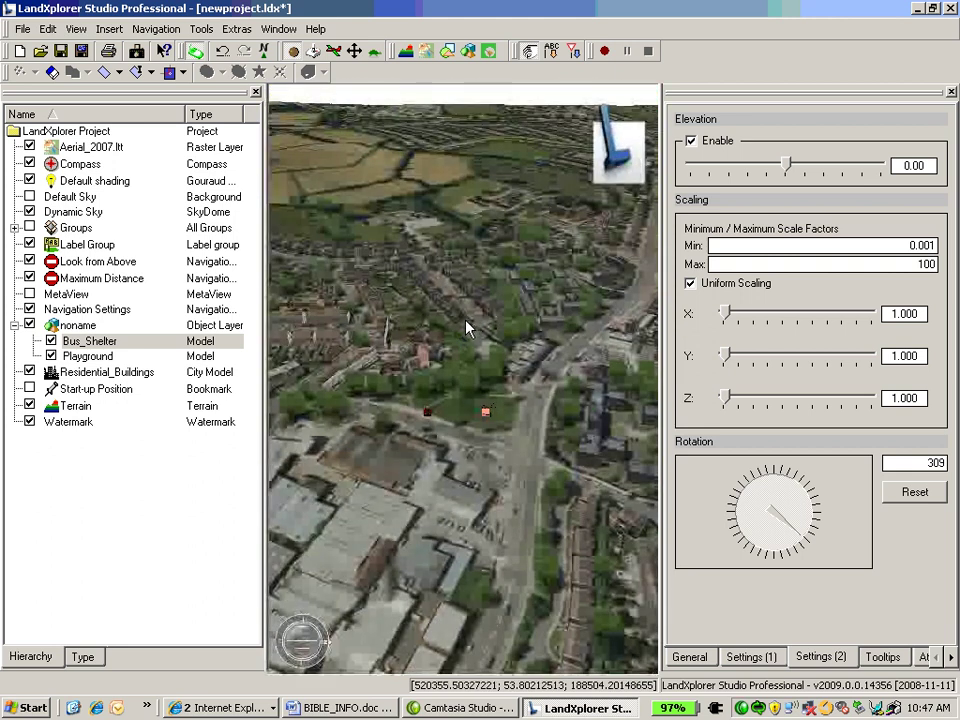
right_click(468, 328)
left_click(523, 366)
left_click_drag(484, 289, 459, 499)
left_click_drag(493, 285, 497, 514)
Step: Tilt to a near top-down view and pan toward the rows of houses
right_click(497, 514)
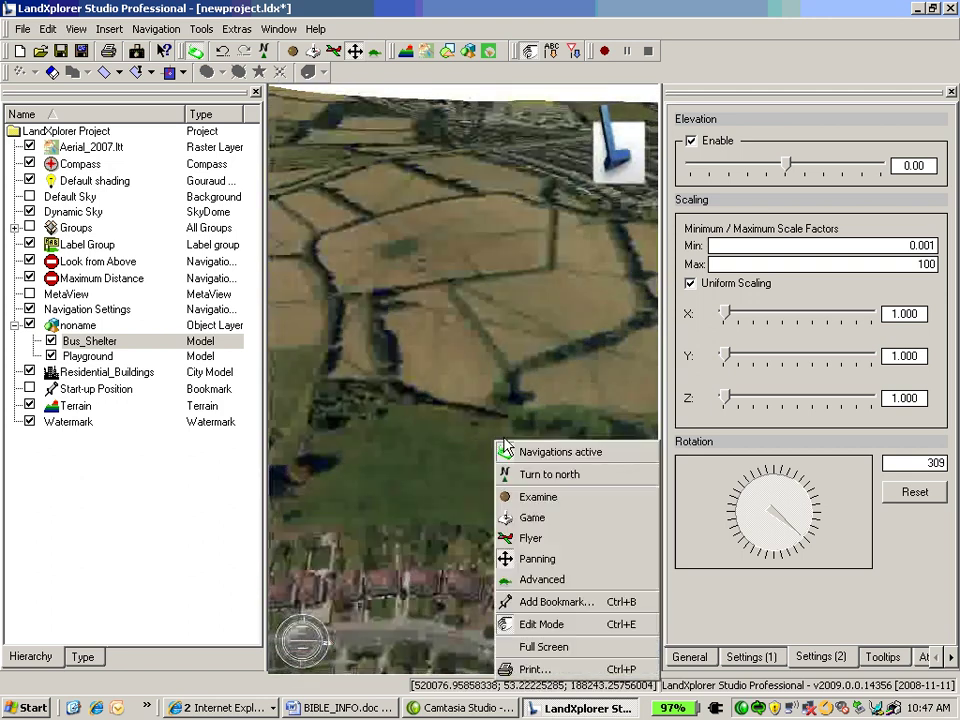
left_click(537, 497)
left_click_drag(546, 448, 484, 234)
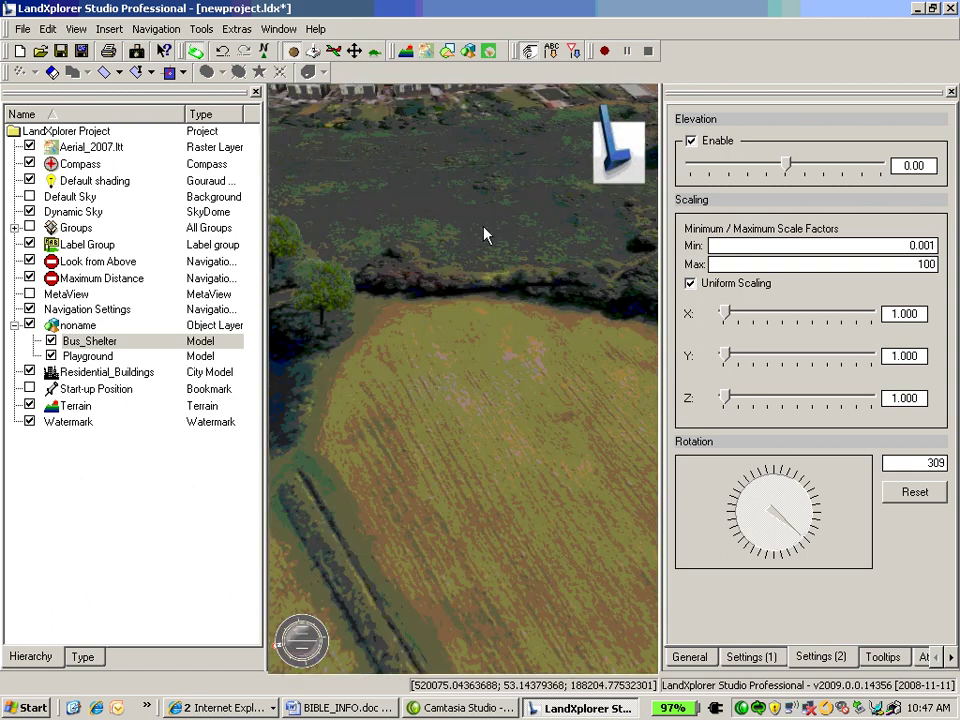
right_click(506, 180)
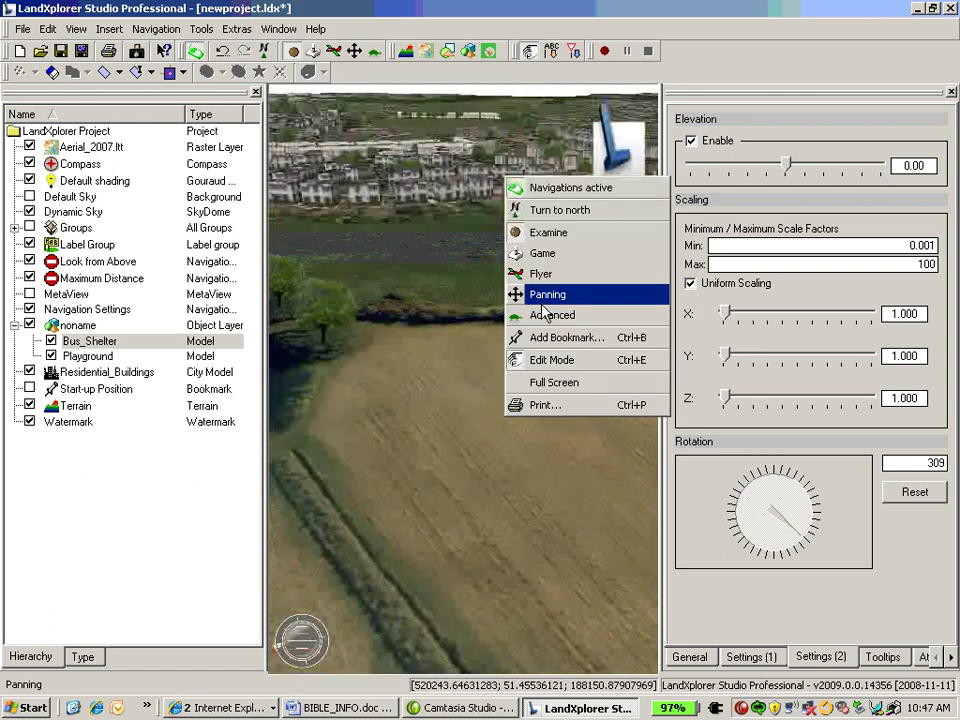
left_click(543, 303)
left_click_drag(553, 257, 475, 511)
Step: Insert development.llt from the Data folder as a new raster layer over the terrain
left_click(110, 29)
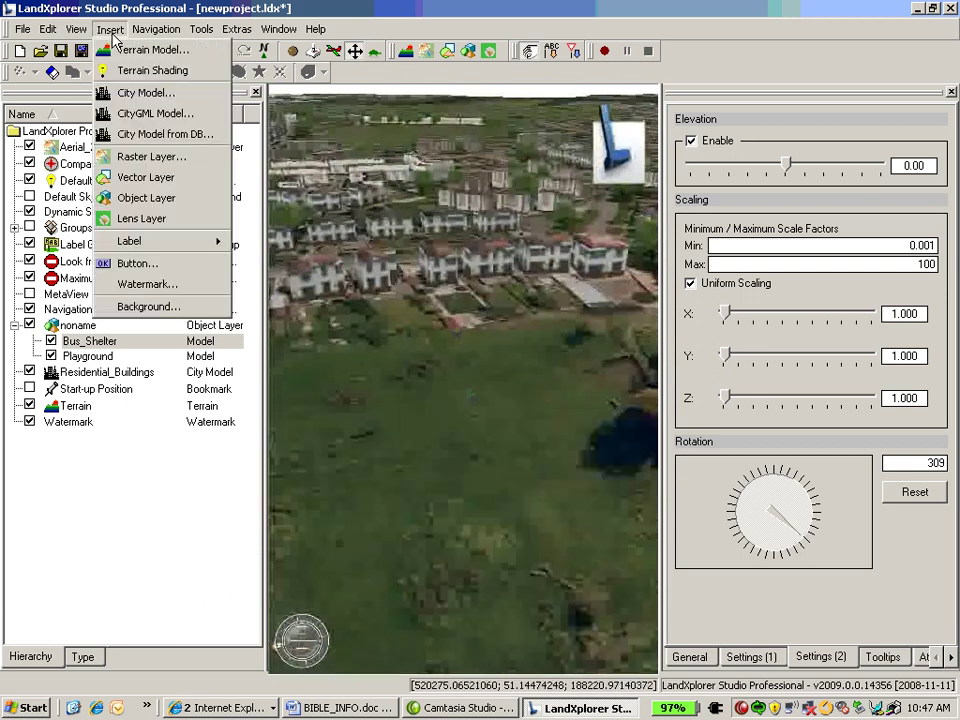
left_click(135, 157)
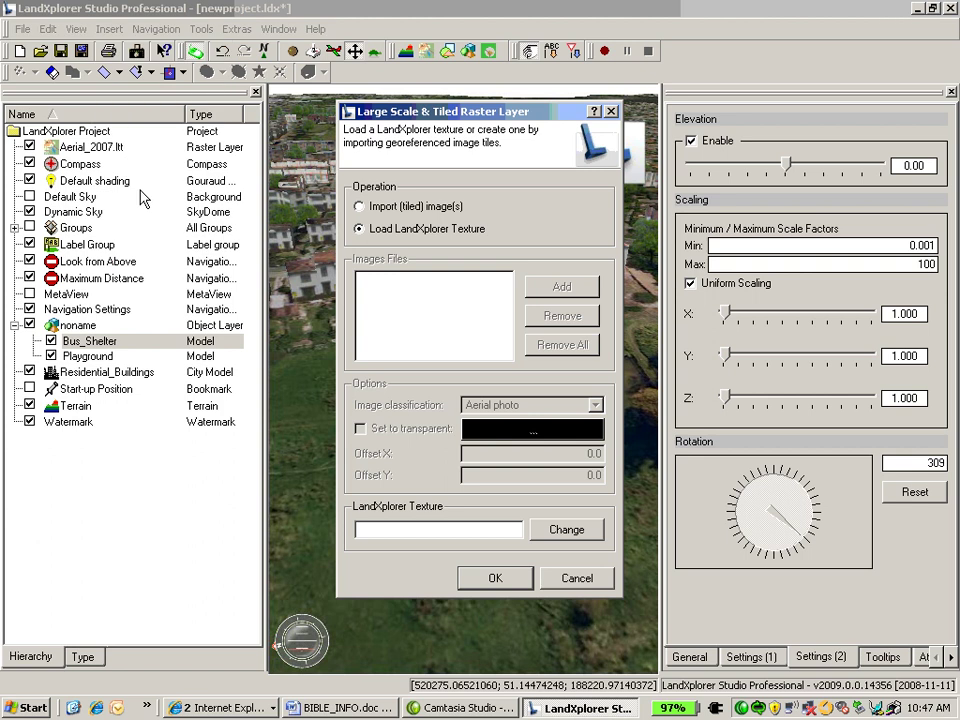
left_click(537, 530)
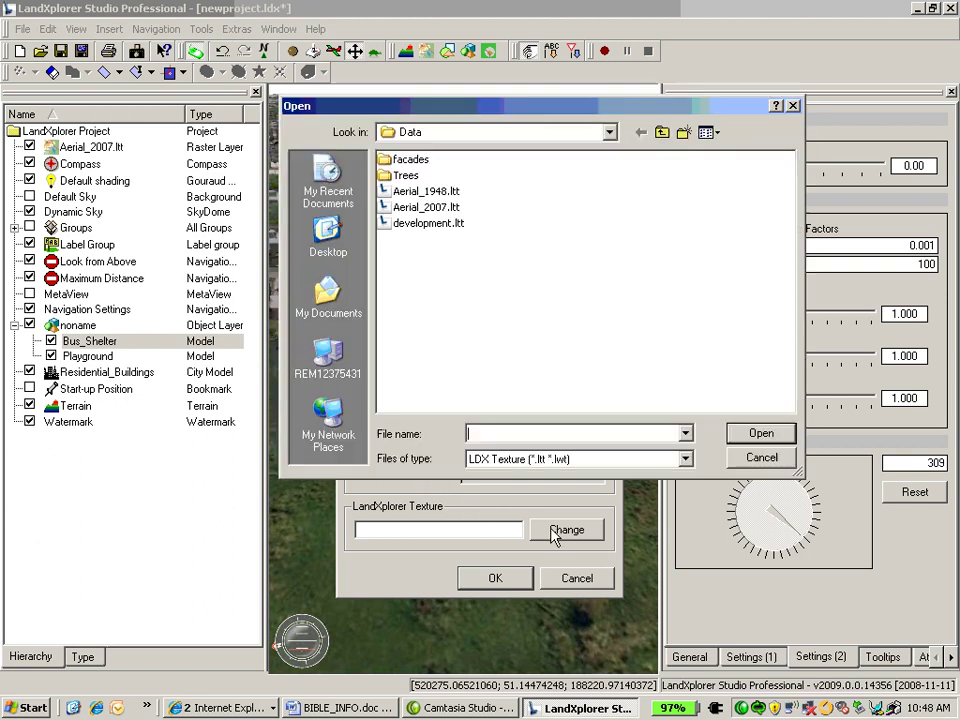
left_click(420, 224)
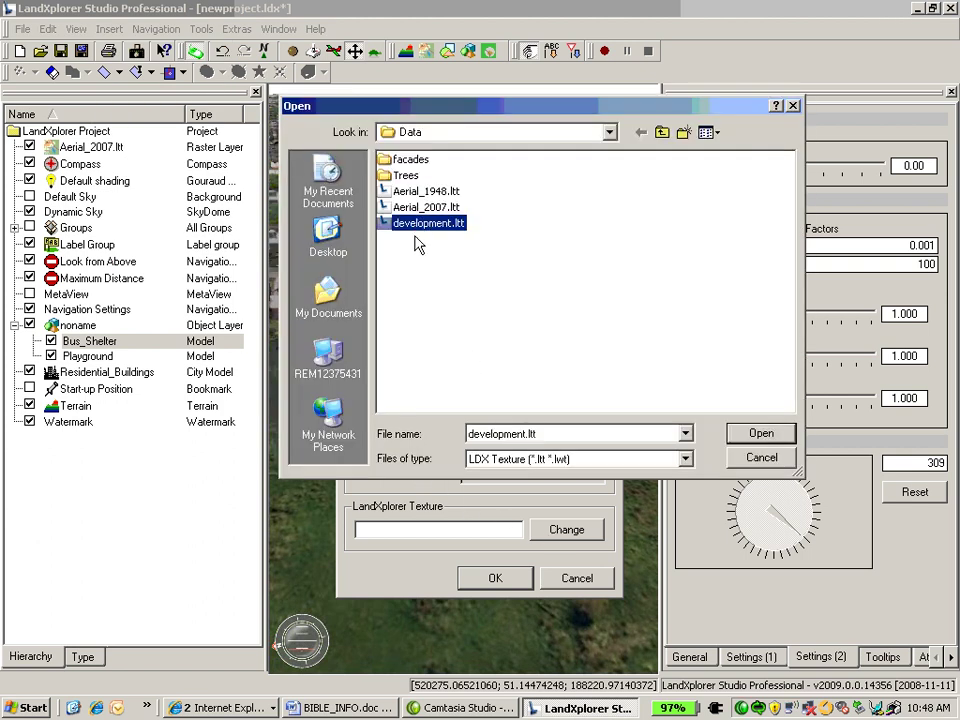
left_click(762, 433)
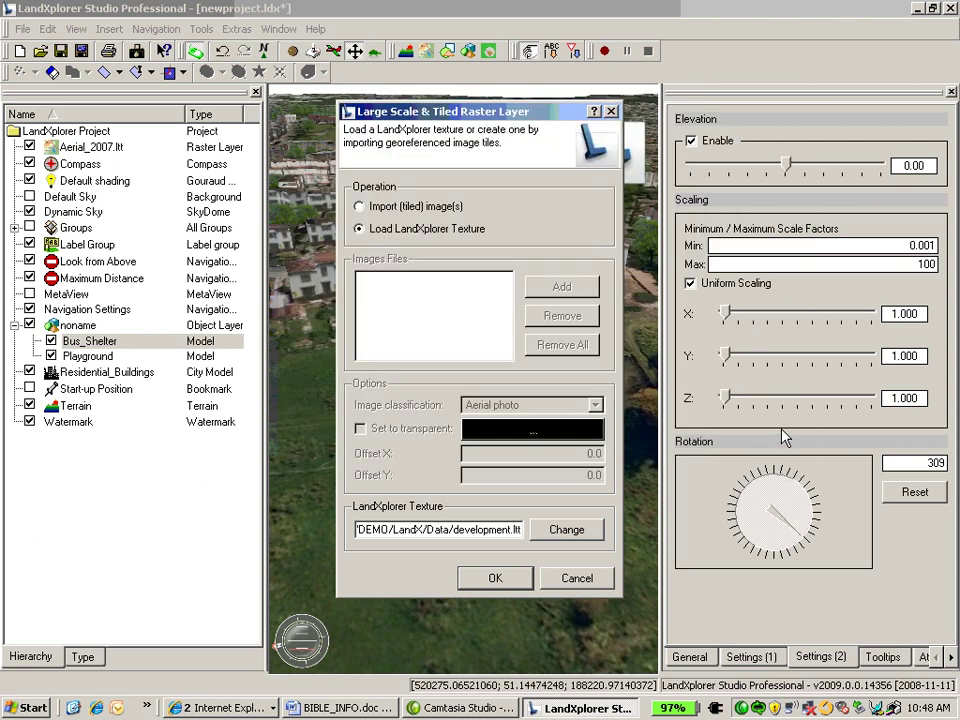
left_click(493, 580)
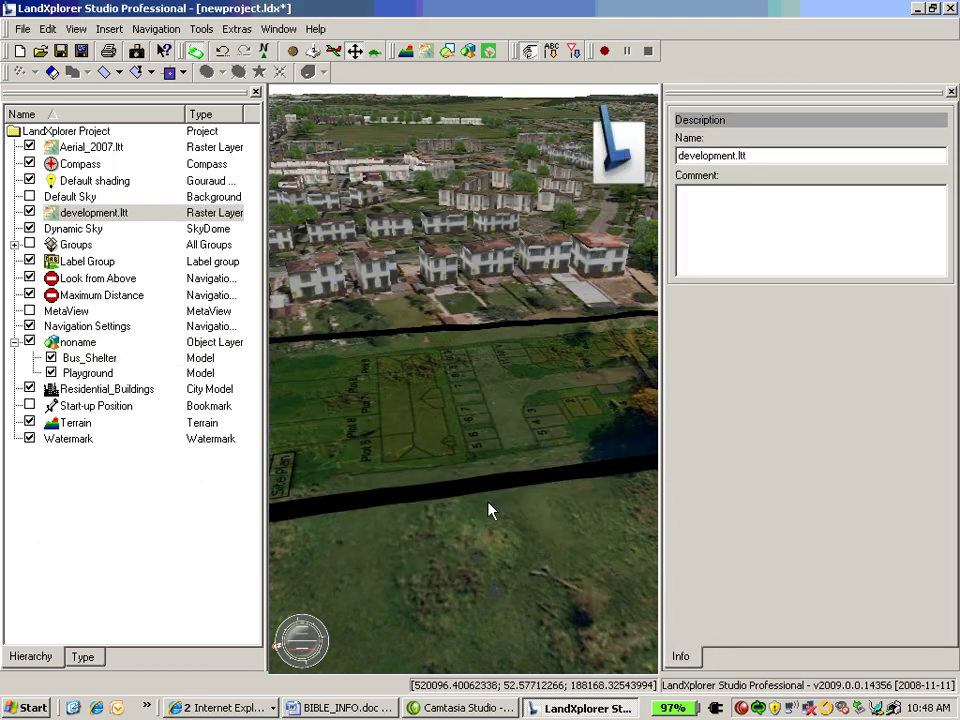
Step: Move over the development plan and tilt down in Examine mode onto the textured houses
left_click_drag(491, 506, 472, 522)
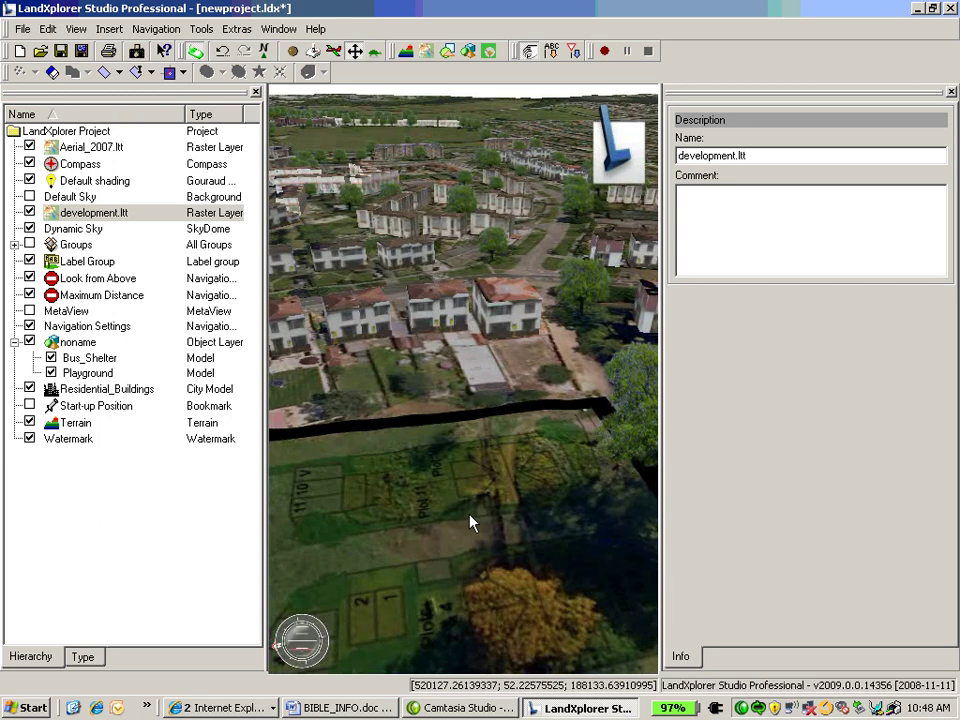
left_click_drag(472, 522, 536, 611)
right_click(522, 313)
left_click(586, 385)
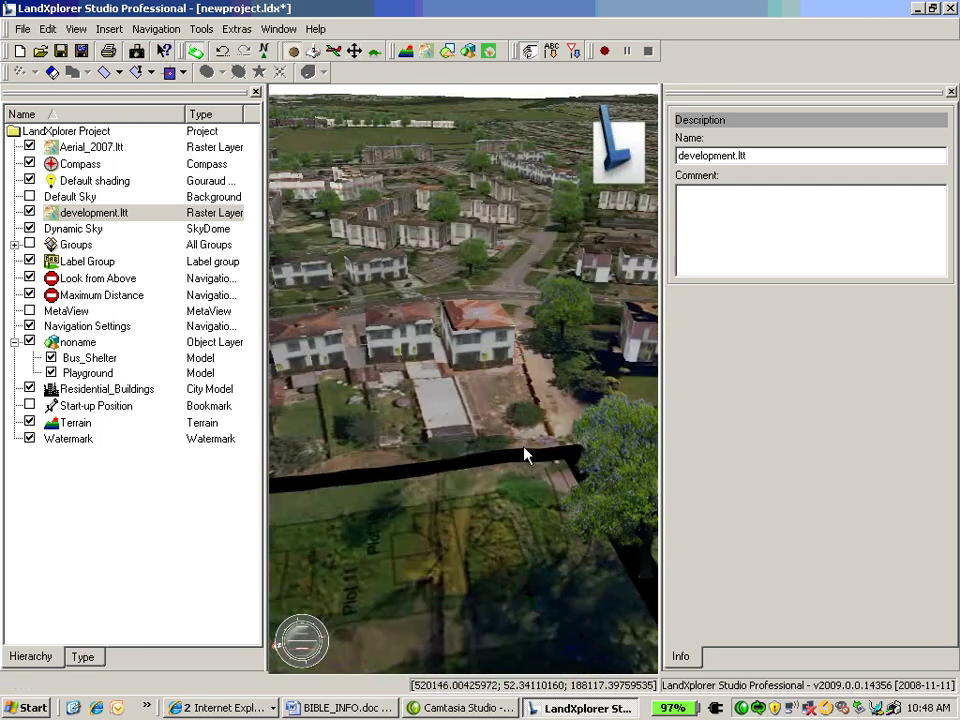
left_click_drag(476, 521, 500, 590)
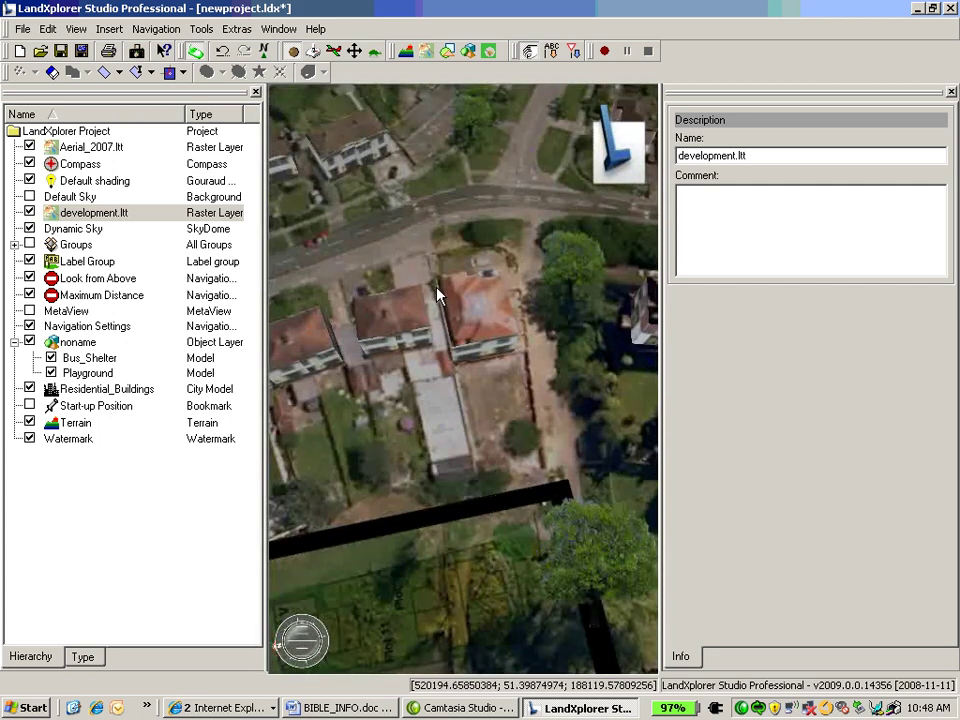
Step: Load the Townhouse.3DS model into the noname object layer
left_click(80, 343)
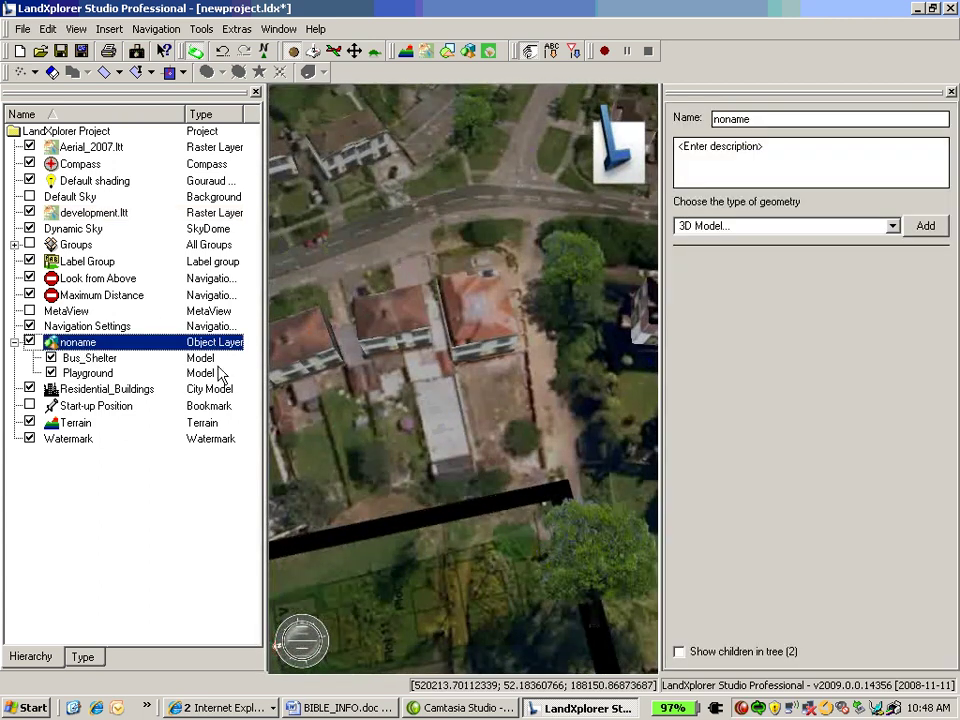
left_click(922, 228)
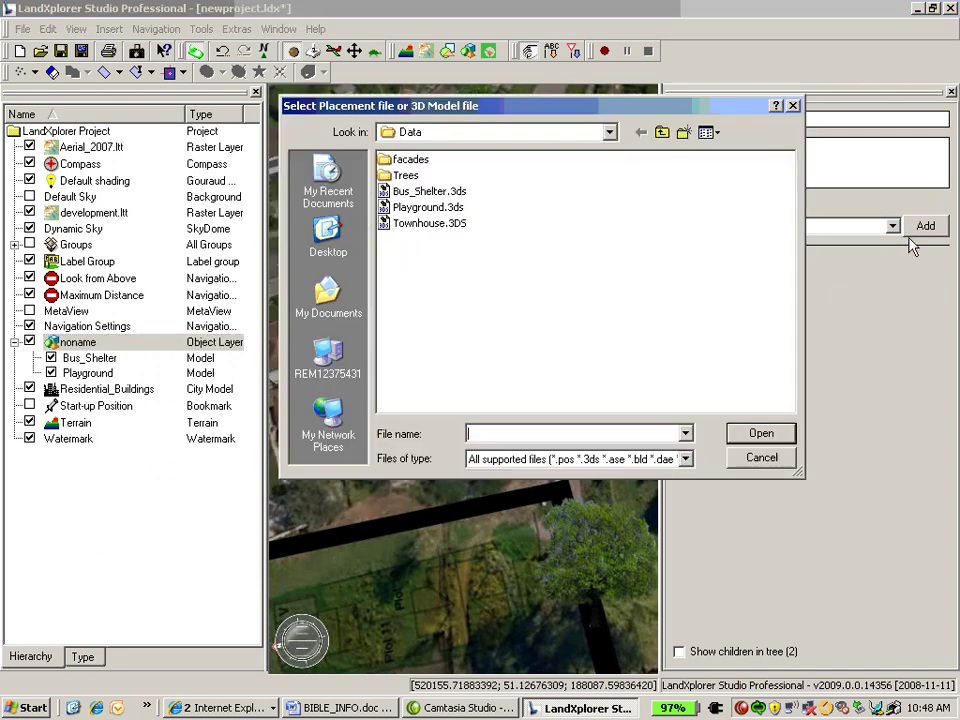
left_click(449, 237)
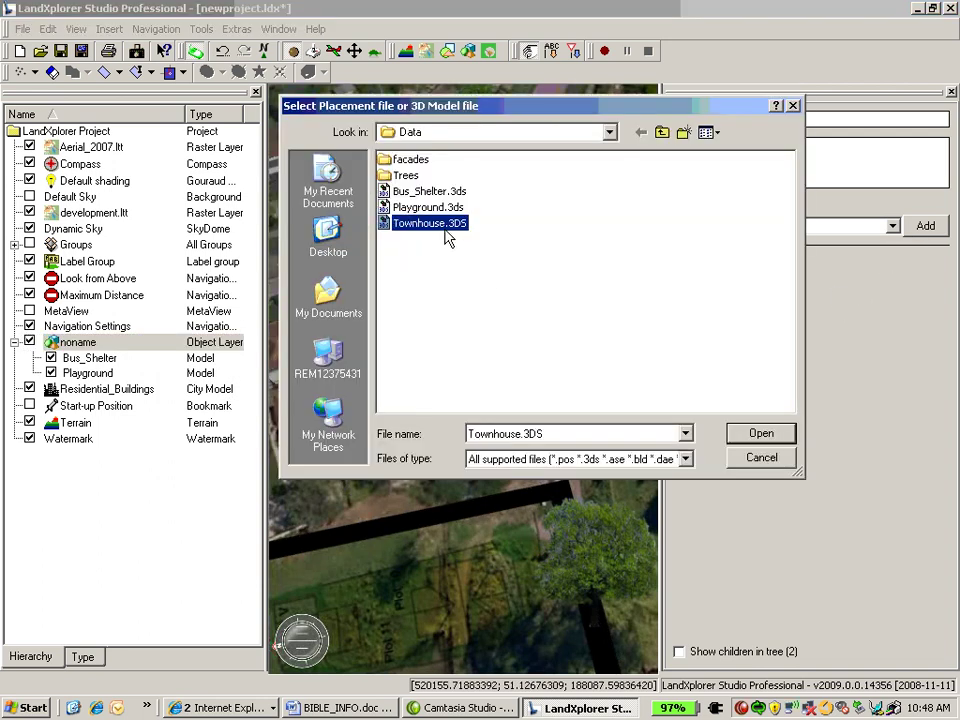
left_click(747, 434)
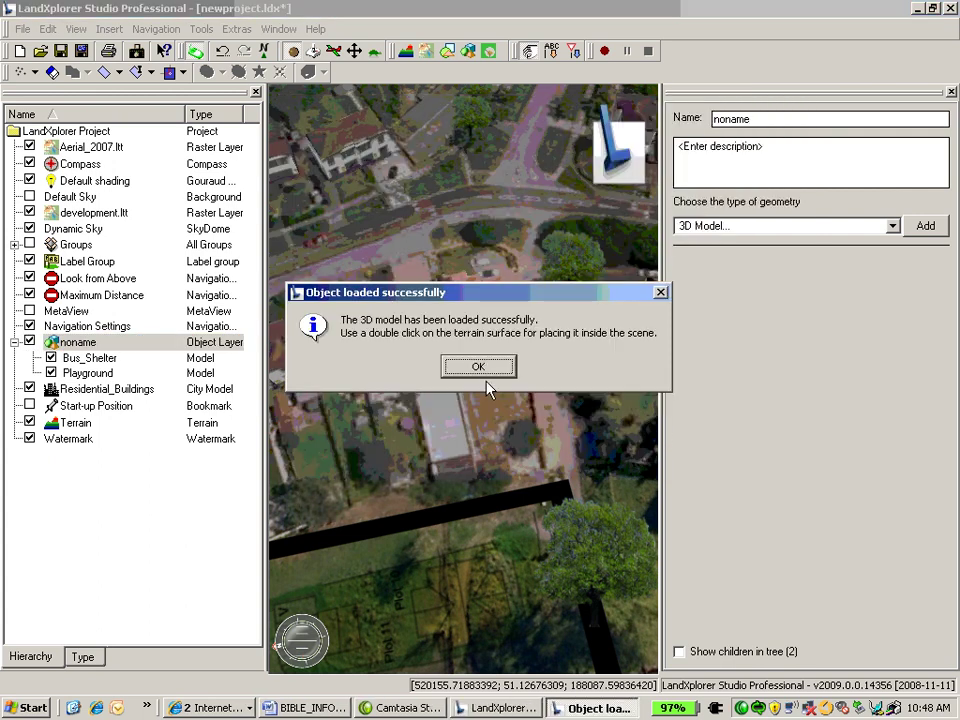
left_click(478, 367)
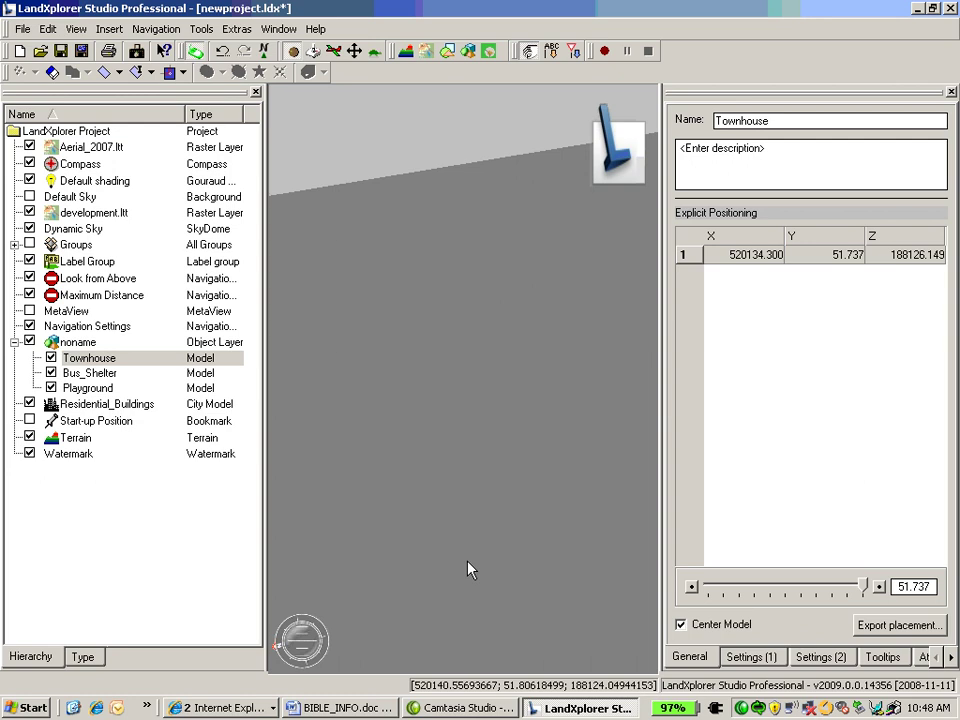
Step: Scale the townhouse uniformly to 0.01 on Settings (2)
left_click(752, 657)
left_click(815, 657)
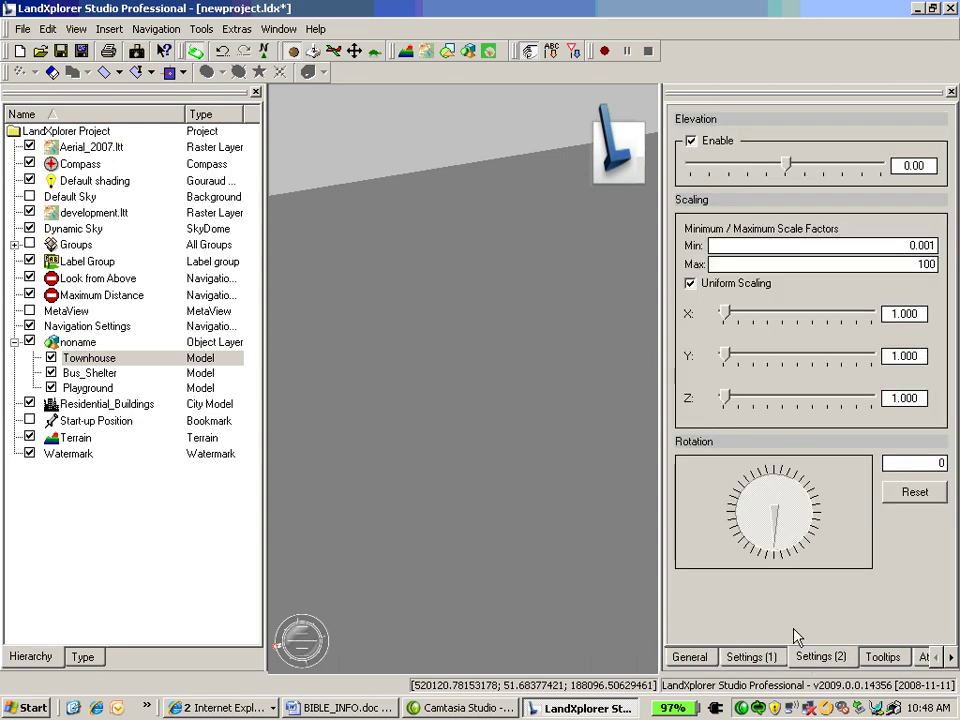
double_click(923, 313)
type(".01")
key("Return")
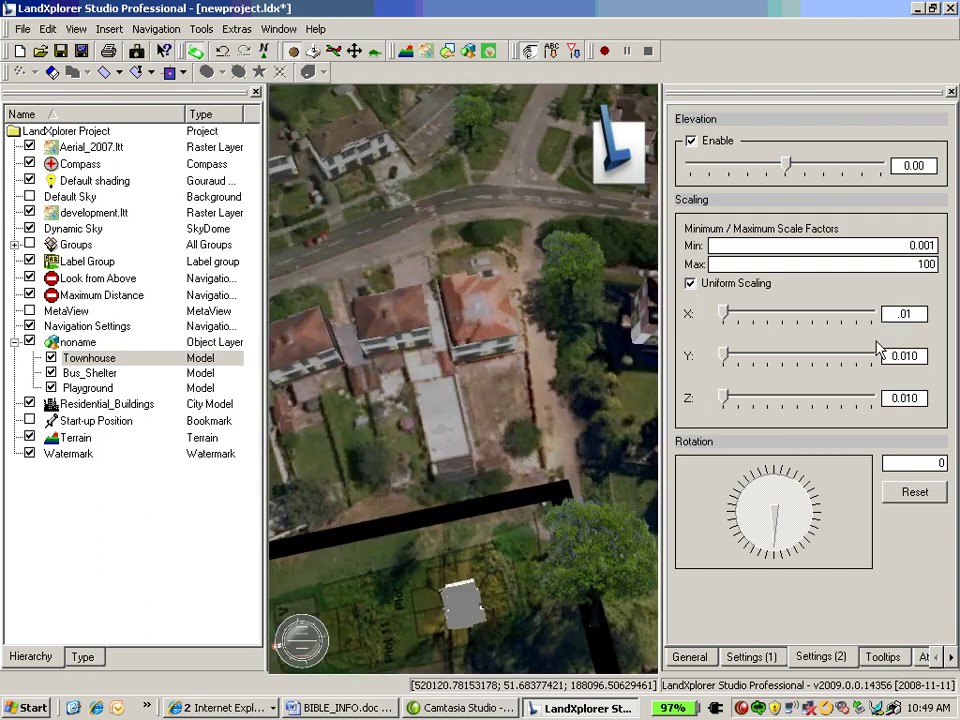
Step: Tilt the view toward the houses and rotate the townhouse to 271 degrees
left_click_drag(532, 541, 535, 395)
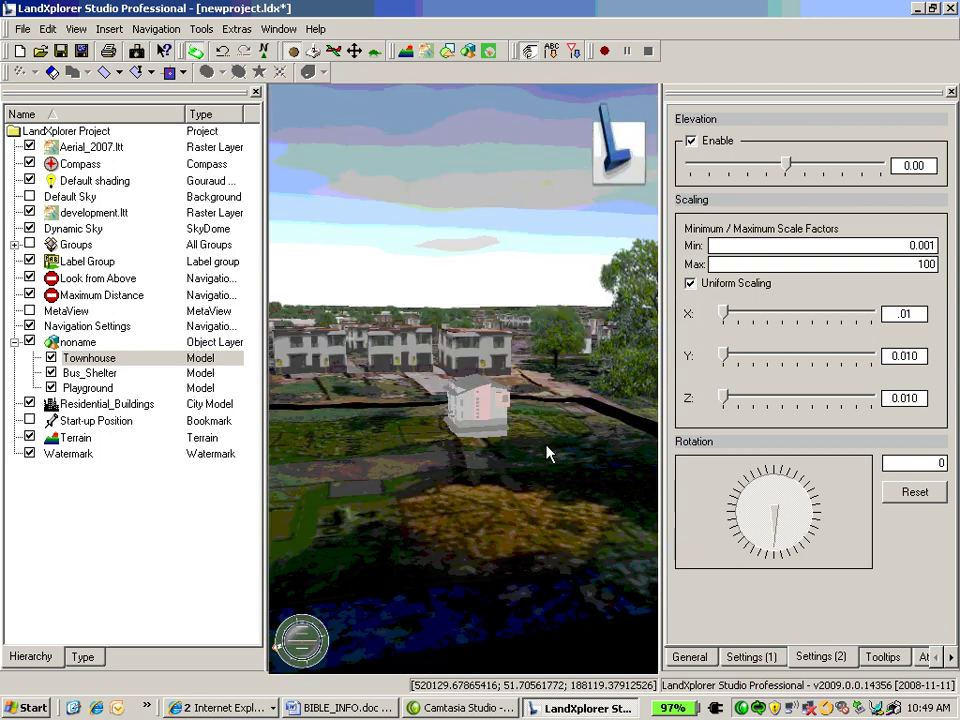
left_click_drag(547, 453, 537, 282)
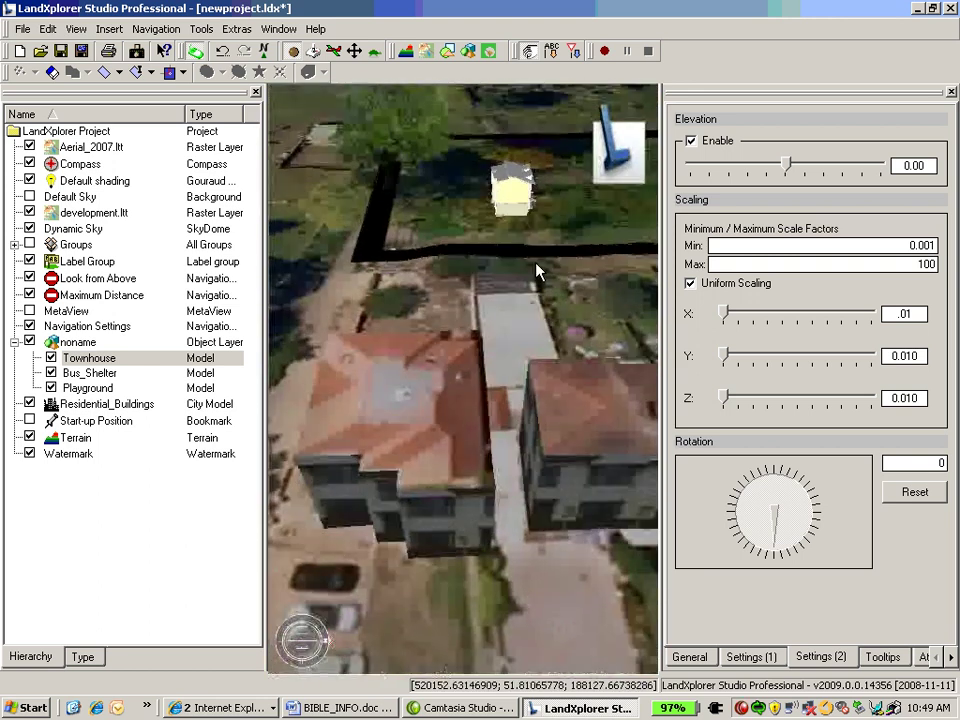
left_click(783, 555)
left_click_drag(783, 555, 817, 520)
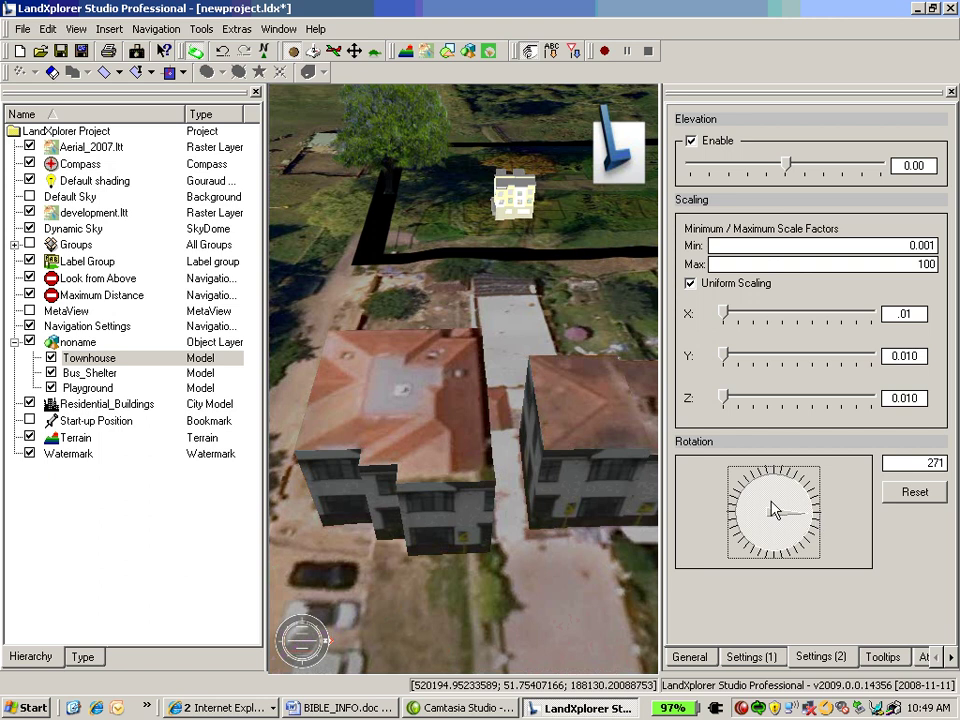
Step: Pan the scene so the townhouse sits higher in the view
right_click(590, 248)
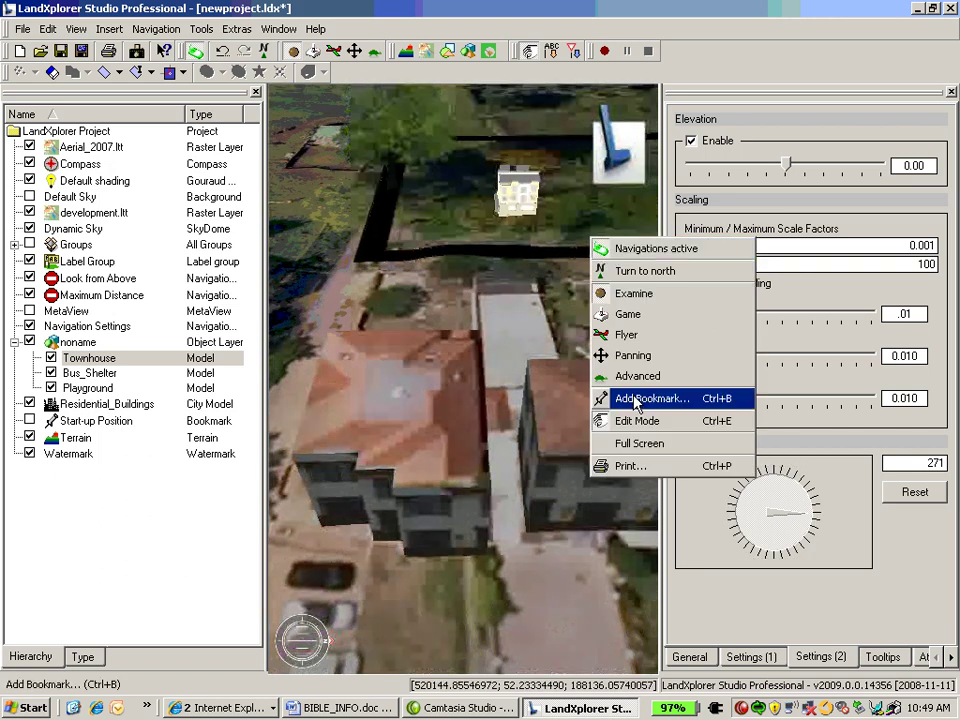
left_click(630, 354)
left_click_drag(590, 278, 529, 264)
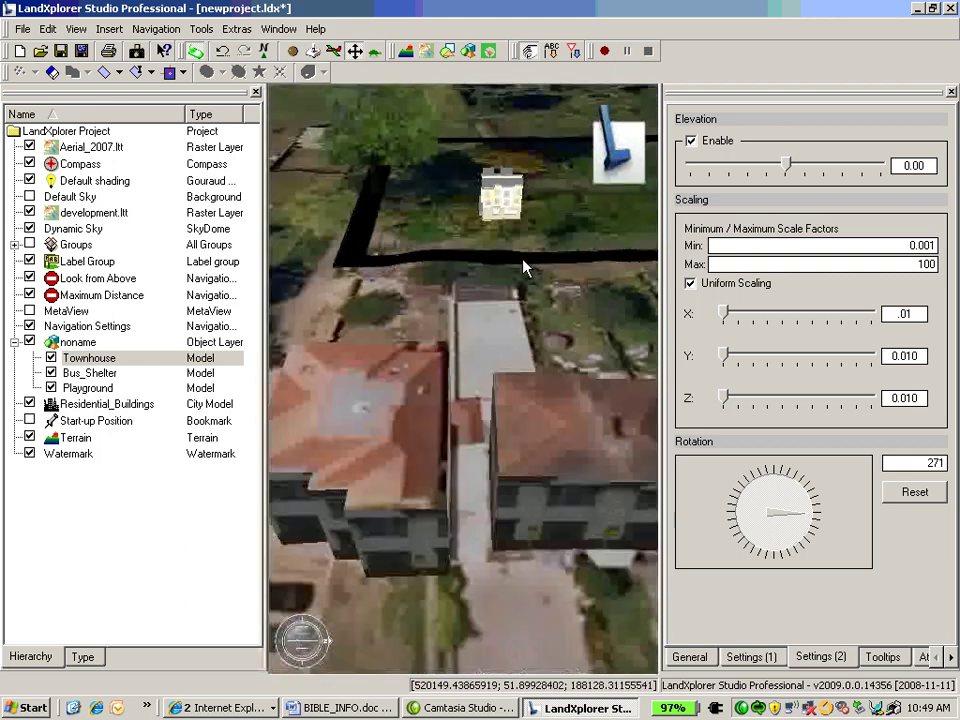
Step: Import the Townhome bookmark from Townhome_view.txt via Navigation > Bookmarks
left_click(160, 30)
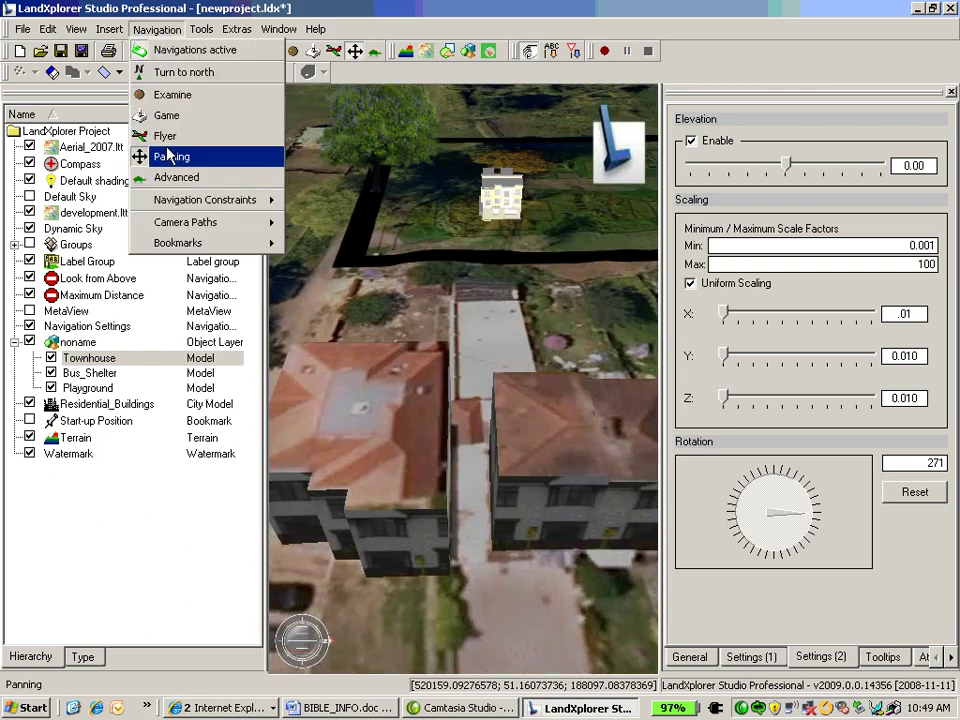
mouse_move(268, 243)
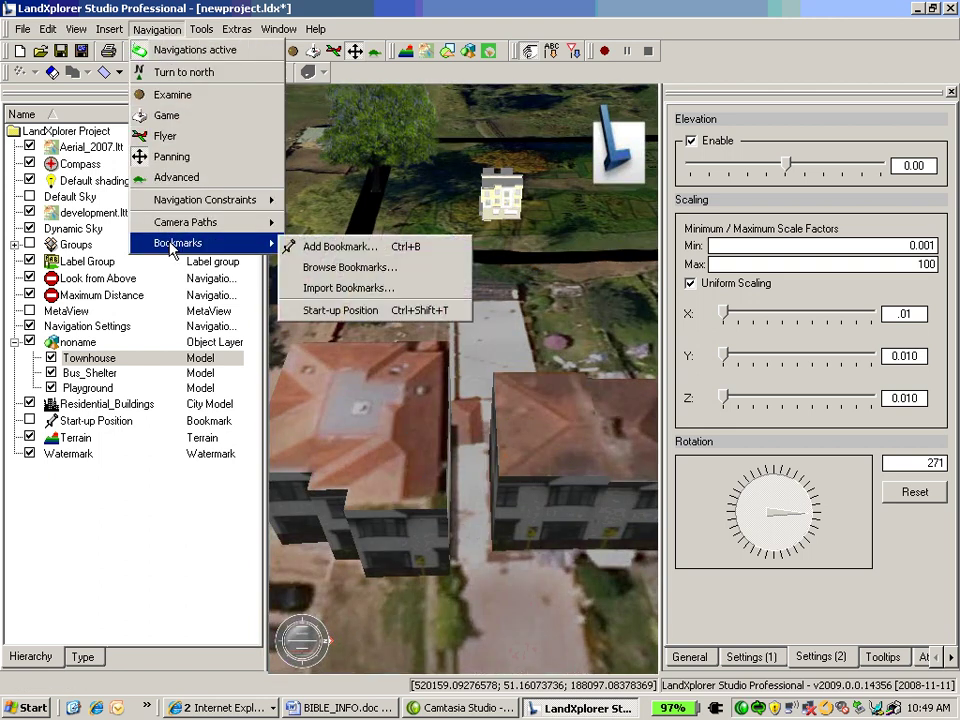
left_click(325, 295)
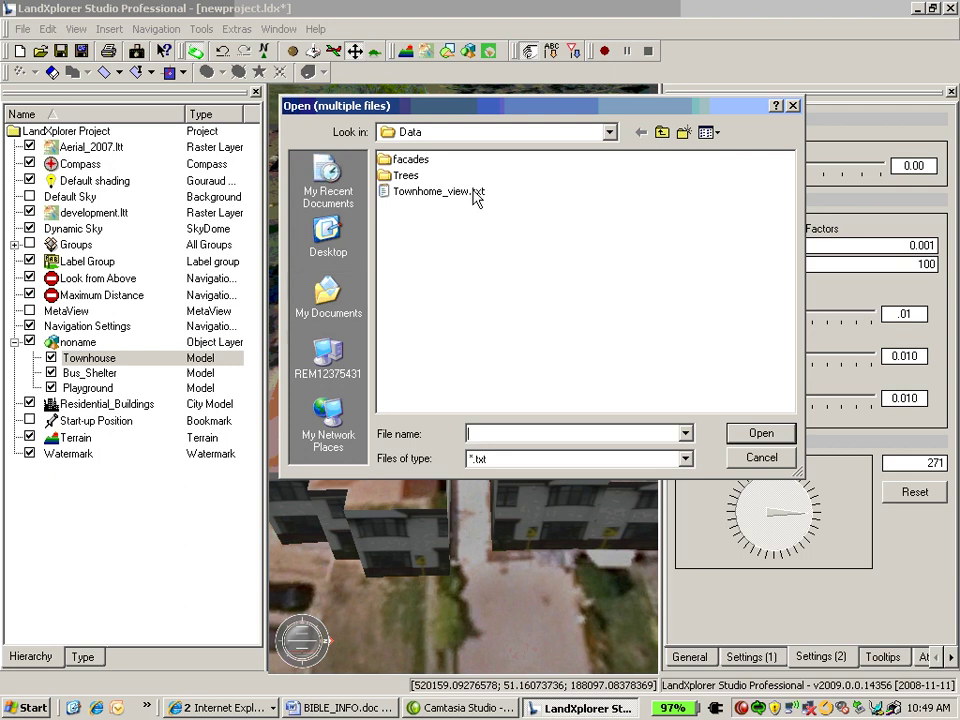
double_click(443, 160)
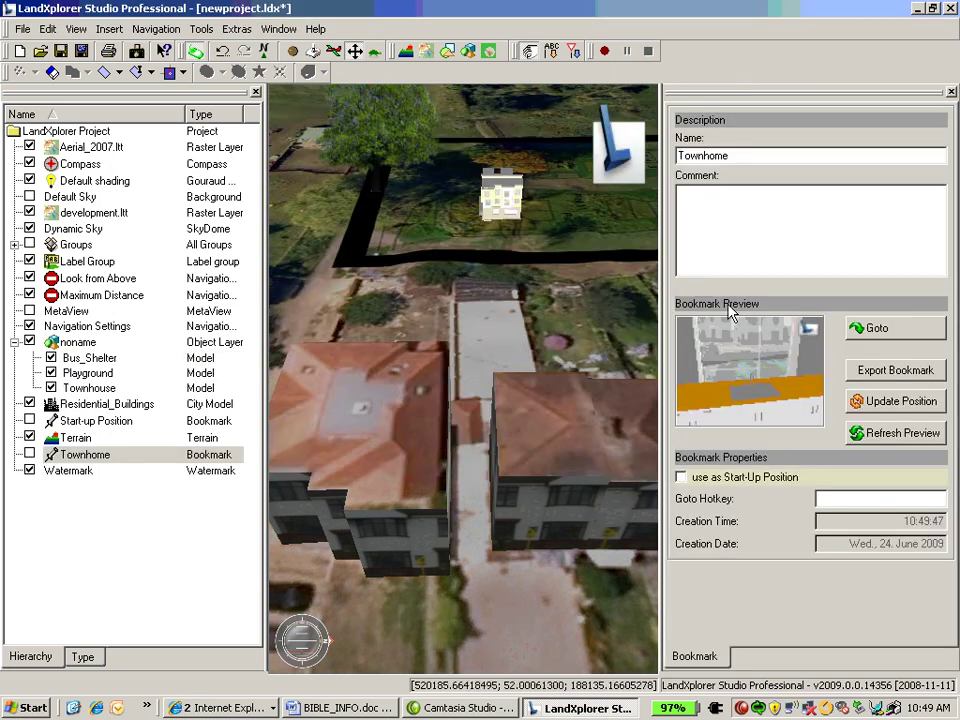
Step: Fly to the Townhome bookmark and orbit around the kitchen sink in Examine mode
left_click(898, 336)
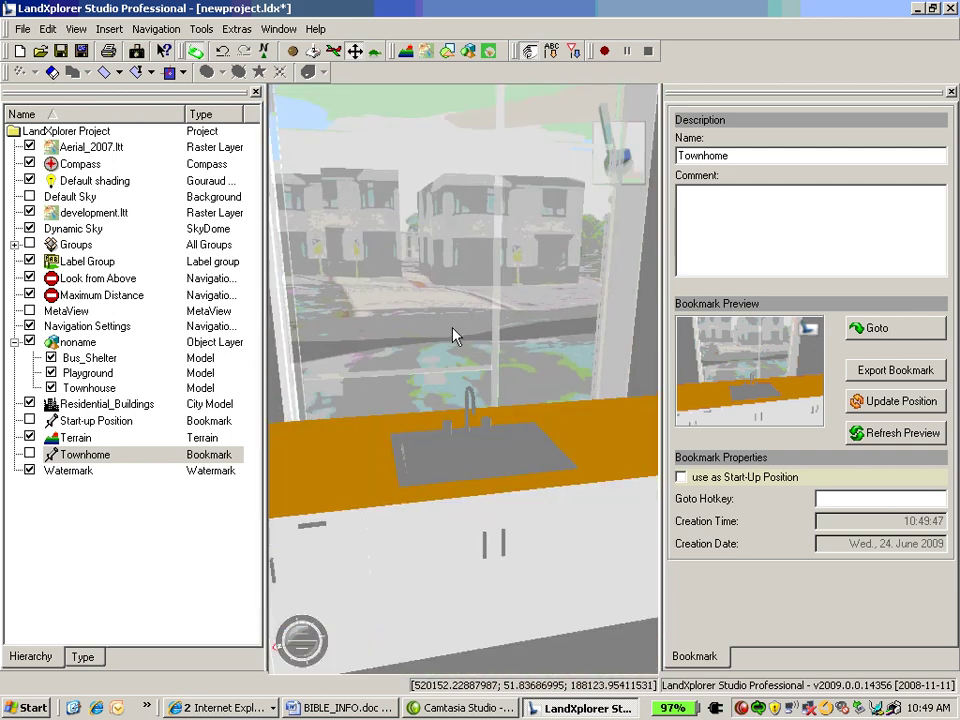
right_click(489, 362)
left_click(557, 419)
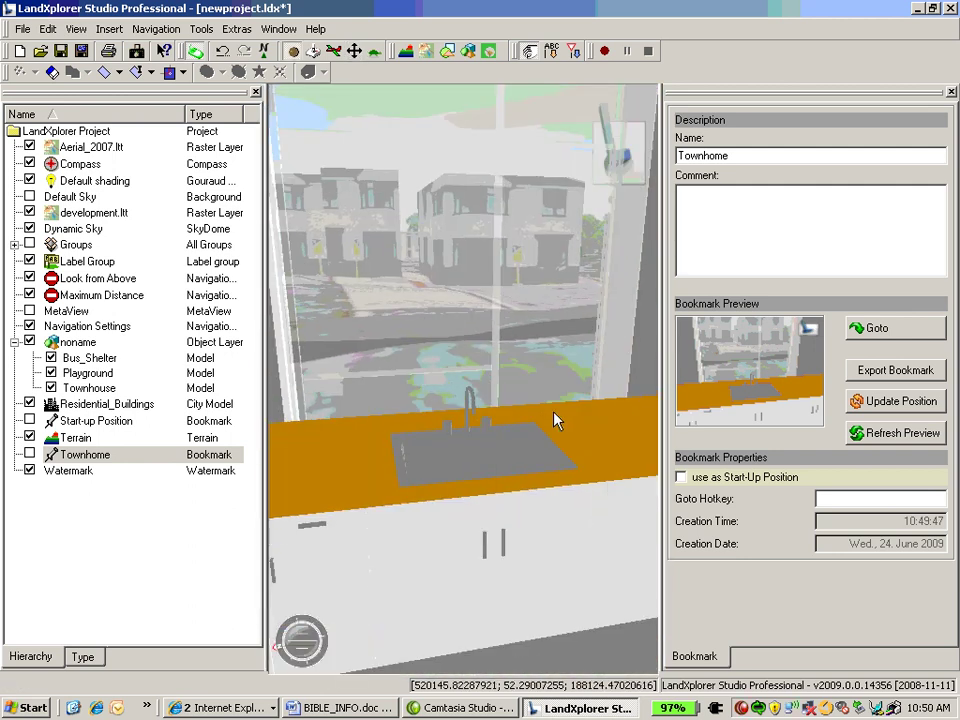
left_click_drag(557, 419, 480, 494)
Step: Zoom out to an aerial view and tilt down onto the garden plots
scroll(480, 494, "down", 5)
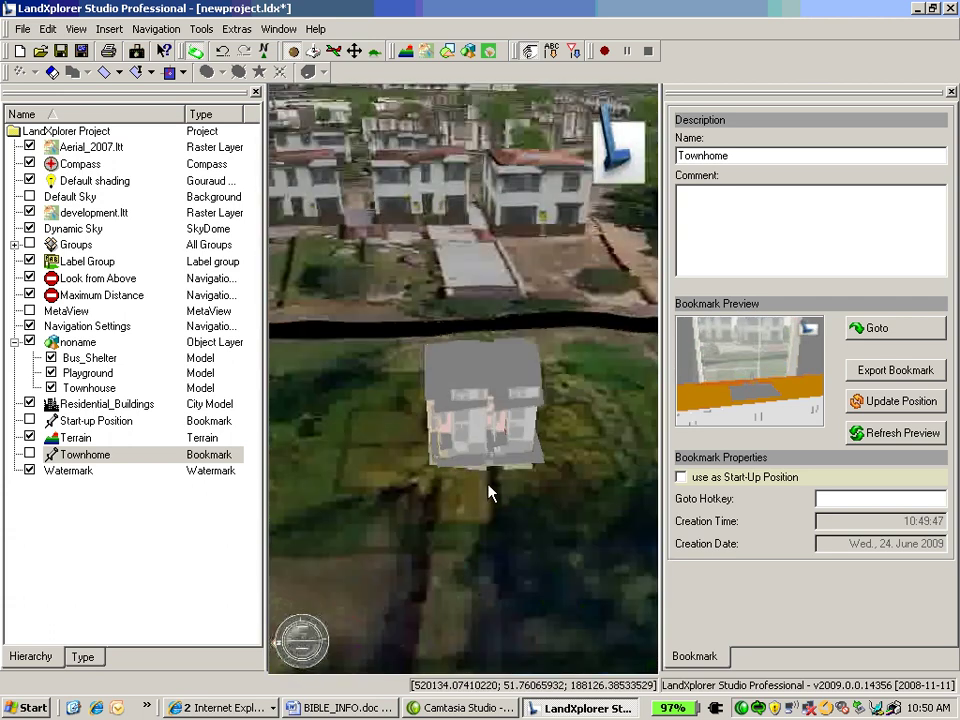
scroll(491, 516, "down", 5)
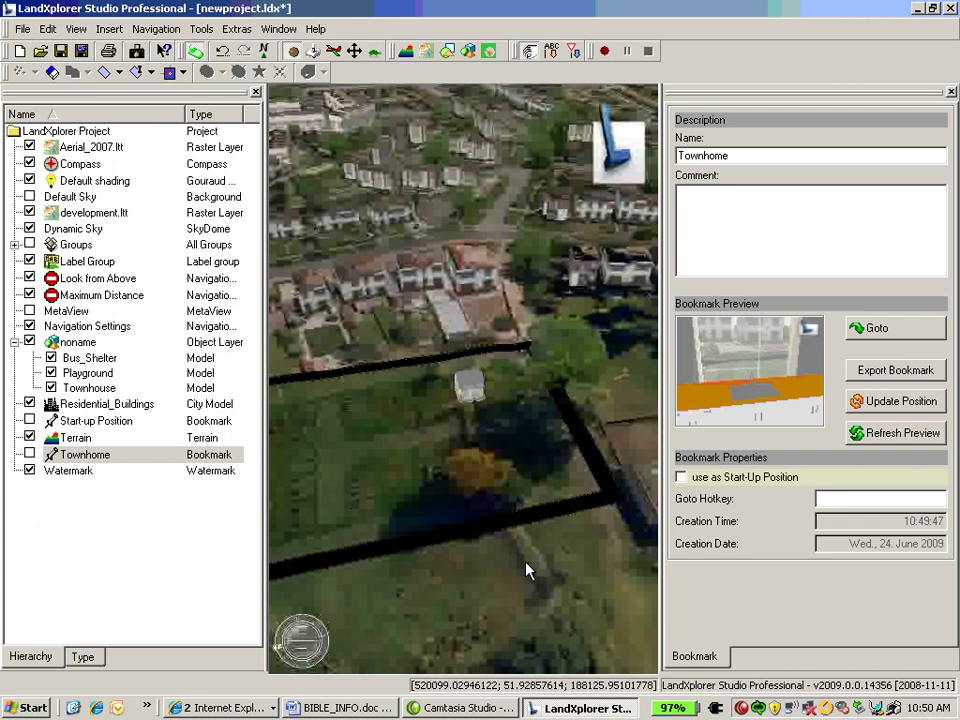
left_click_drag(527, 570, 566, 444)
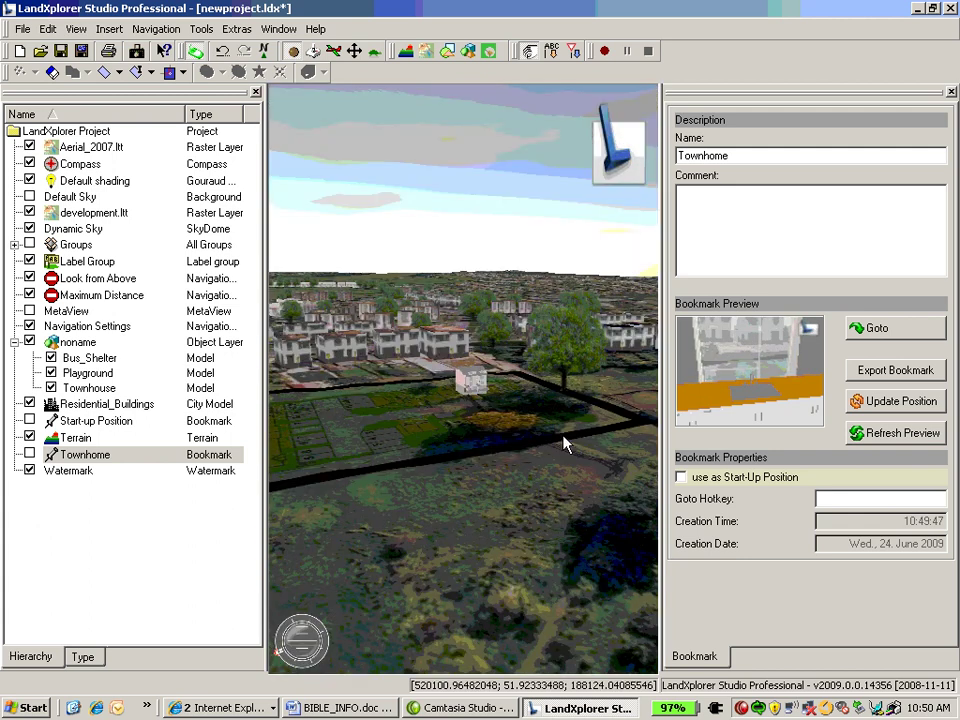
left_click_drag(549, 401, 591, 276)
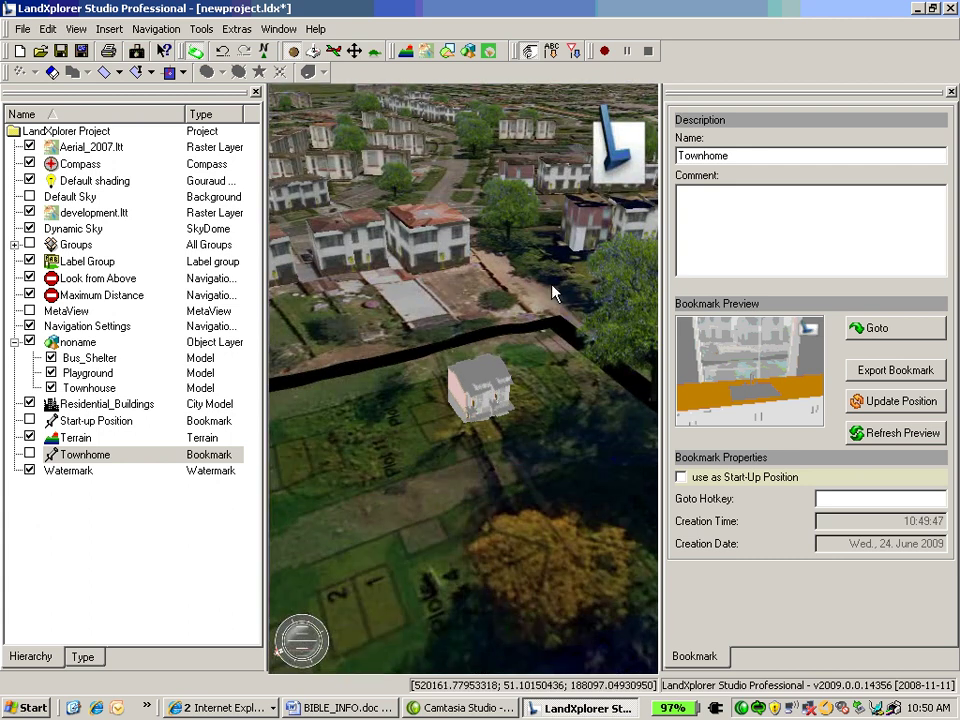
Step: Hide the Residential_Buildings city model and start a distance query from Tools
left_click(42, 402)
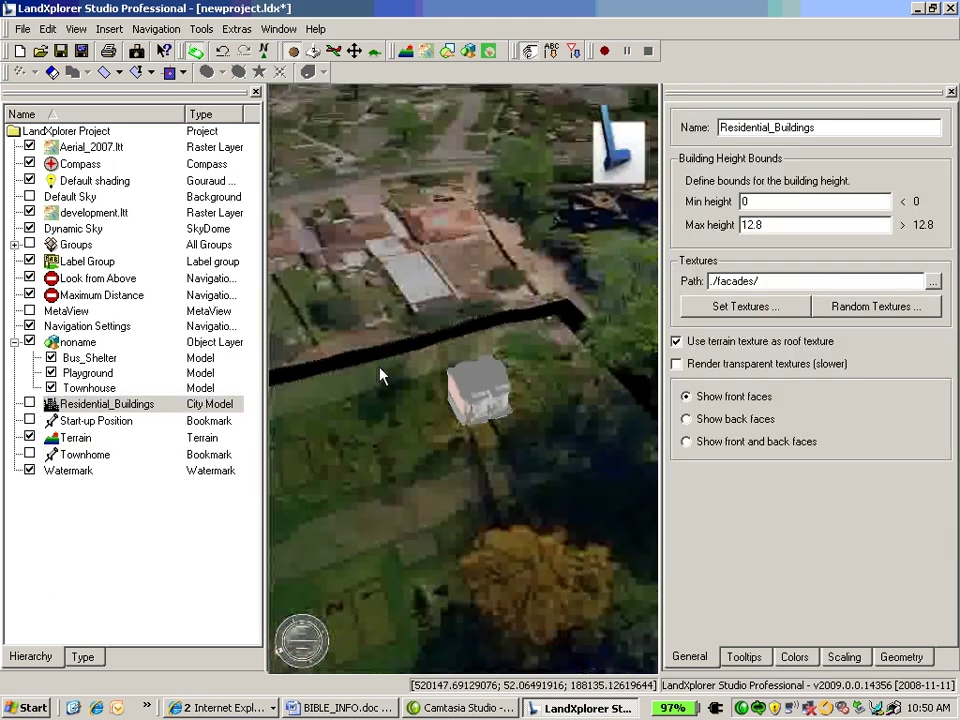
left_click(202, 29)
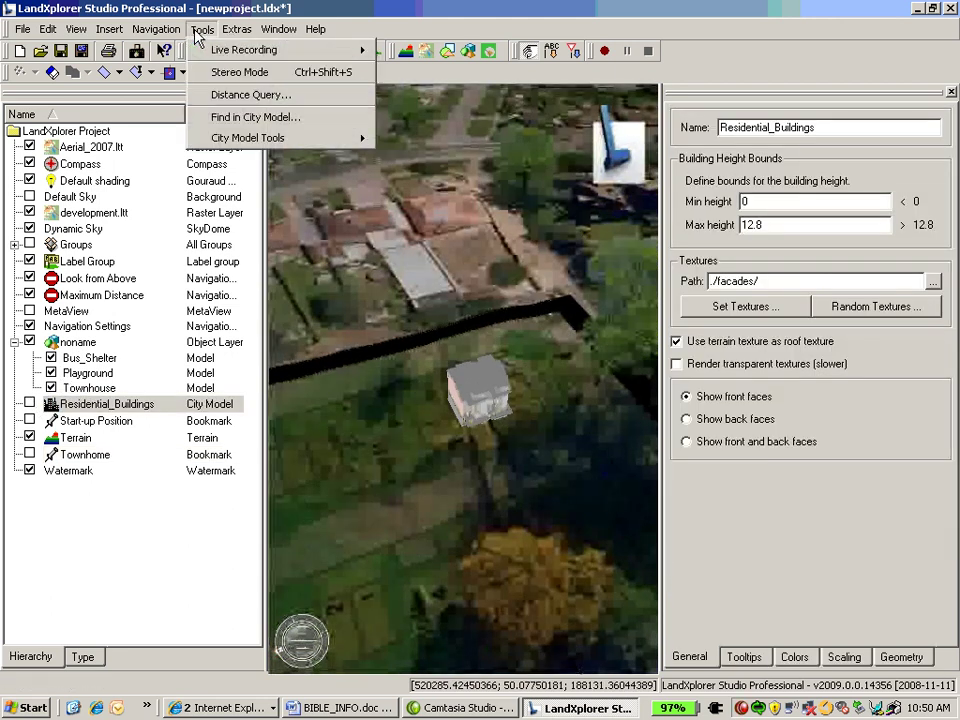
left_click(207, 95)
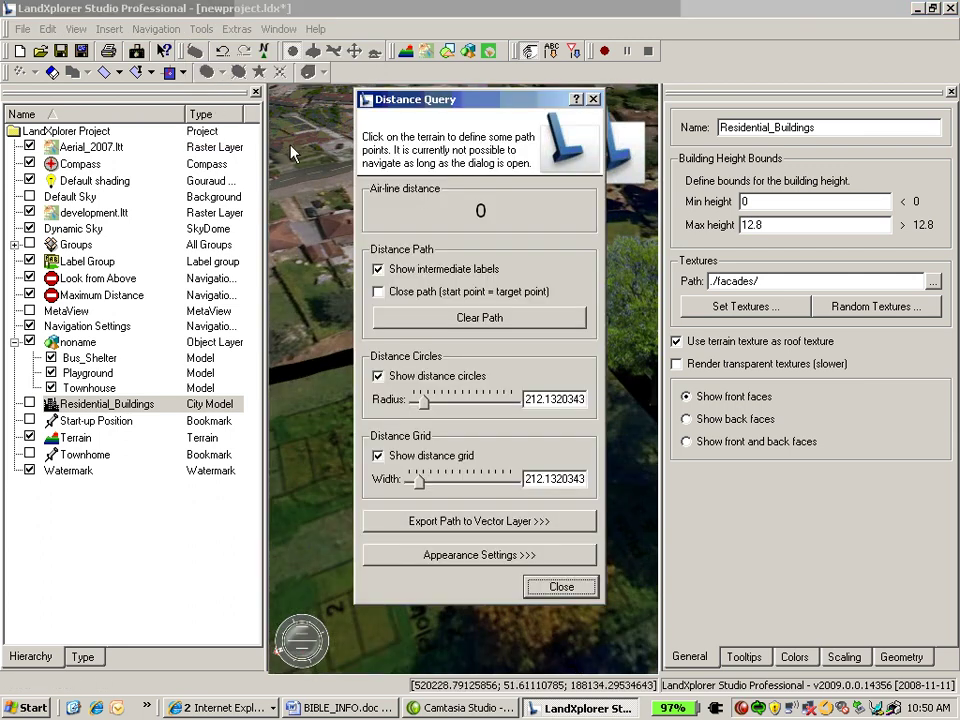
left_click_drag(488, 106, 220, 111)
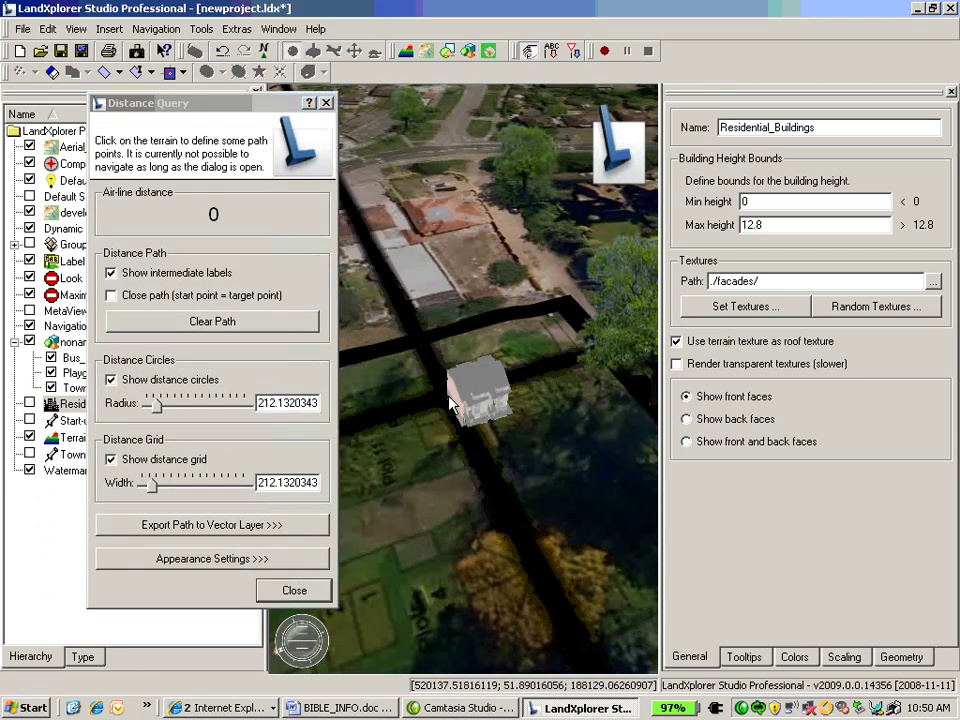
Step: Measure a path across the plot to 91.91 air-line distance, then close the query
left_click(481, 297)
left_click(563, 293)
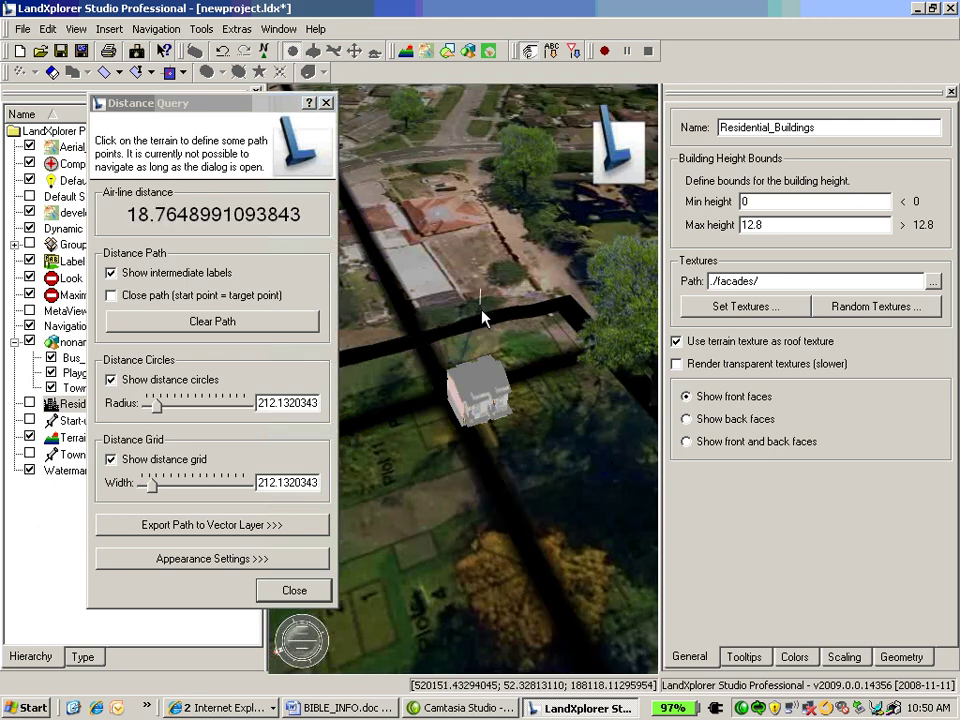
left_click(553, 290)
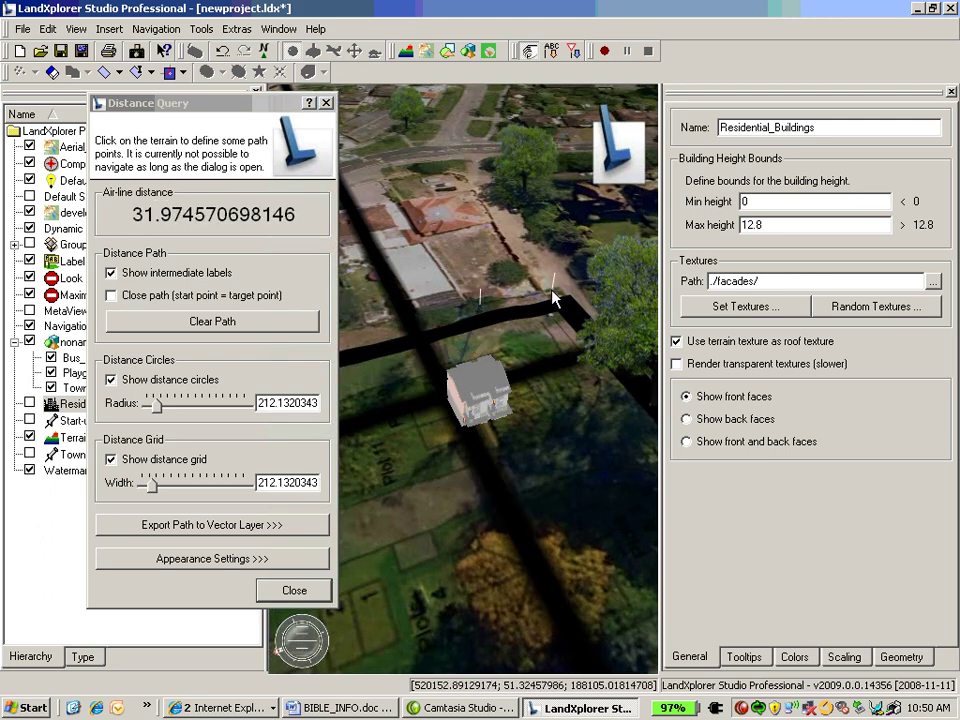
left_click(508, 228)
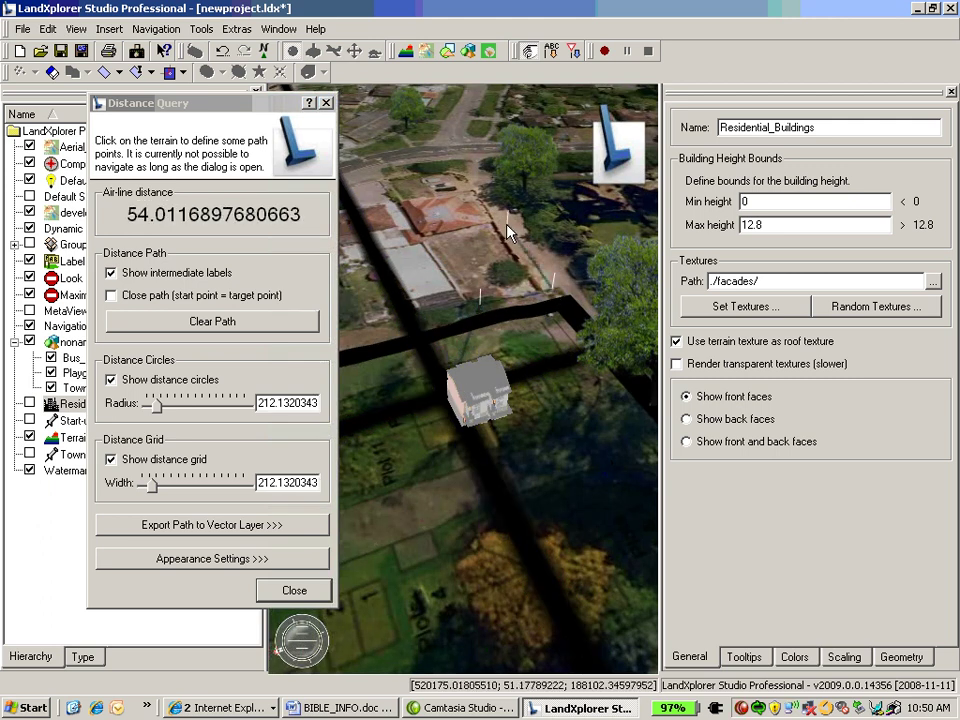
left_click(463, 157)
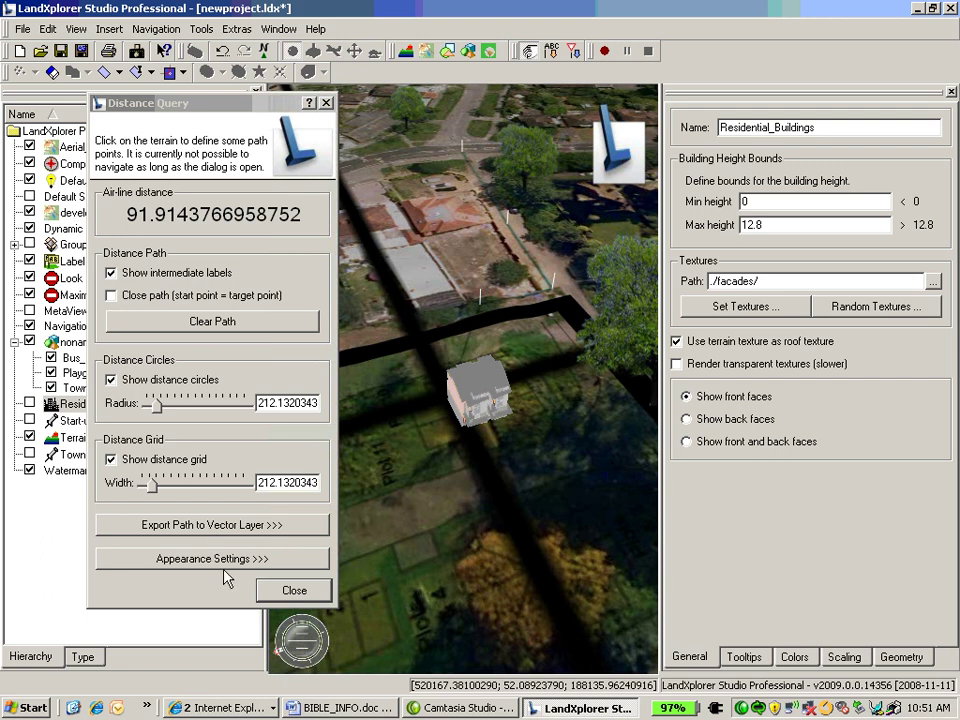
left_click(286, 590)
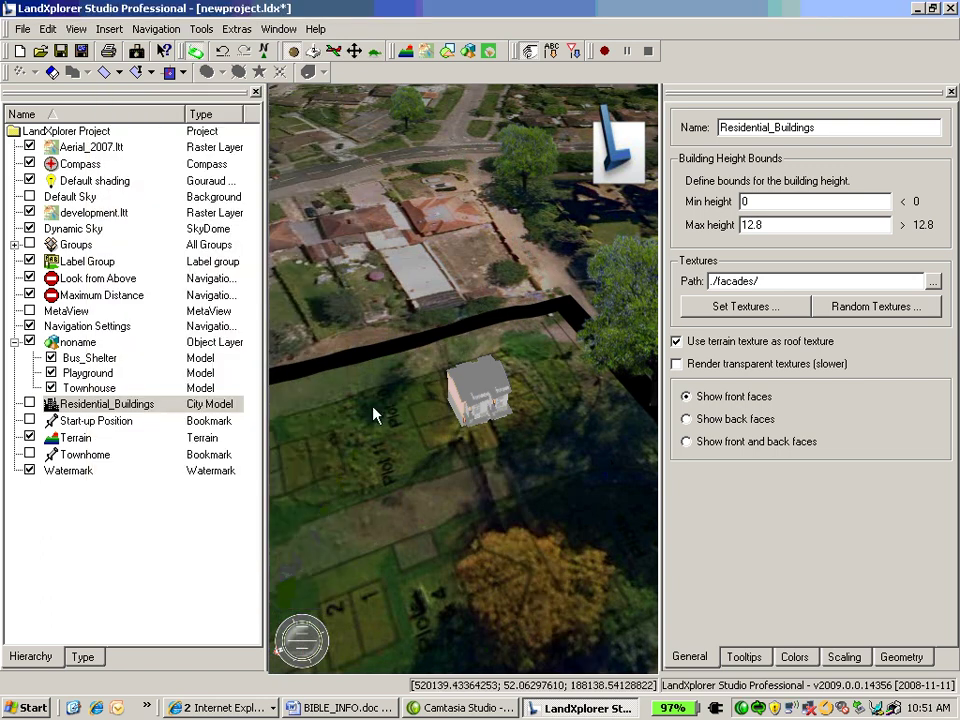
Step: Start inserting a city model from a database via Insert > City Model from DB
mouse_move(418, 347)
left_mouse_down()
mouse_move(417, 320)
mouse_move(339, 315)
mouse_move(420, 328)
left_mouse_up()
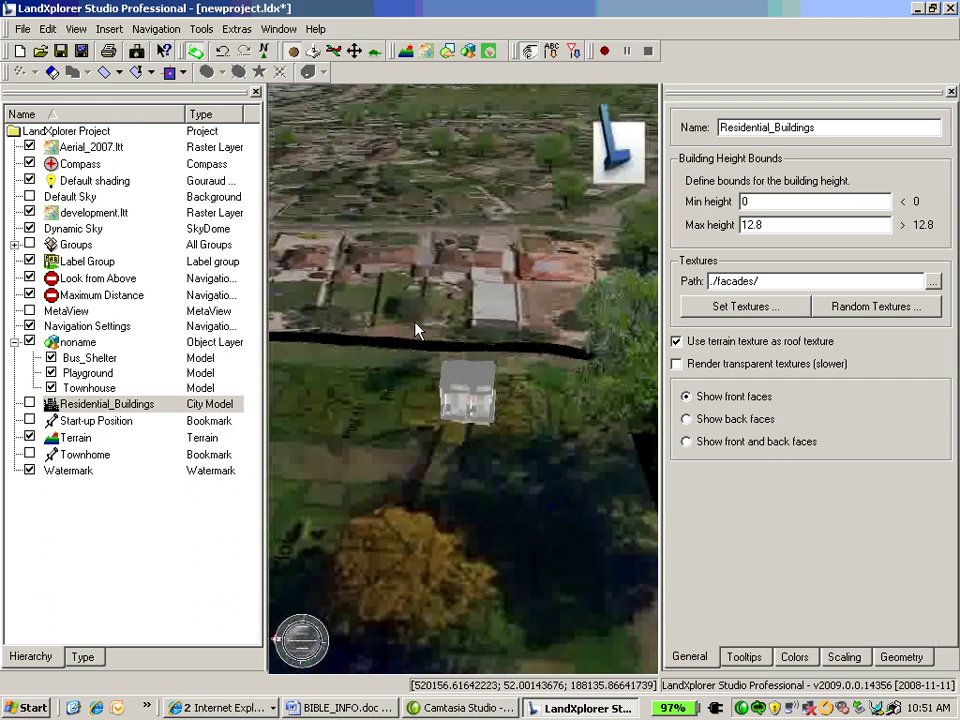
left_click(114, 33)
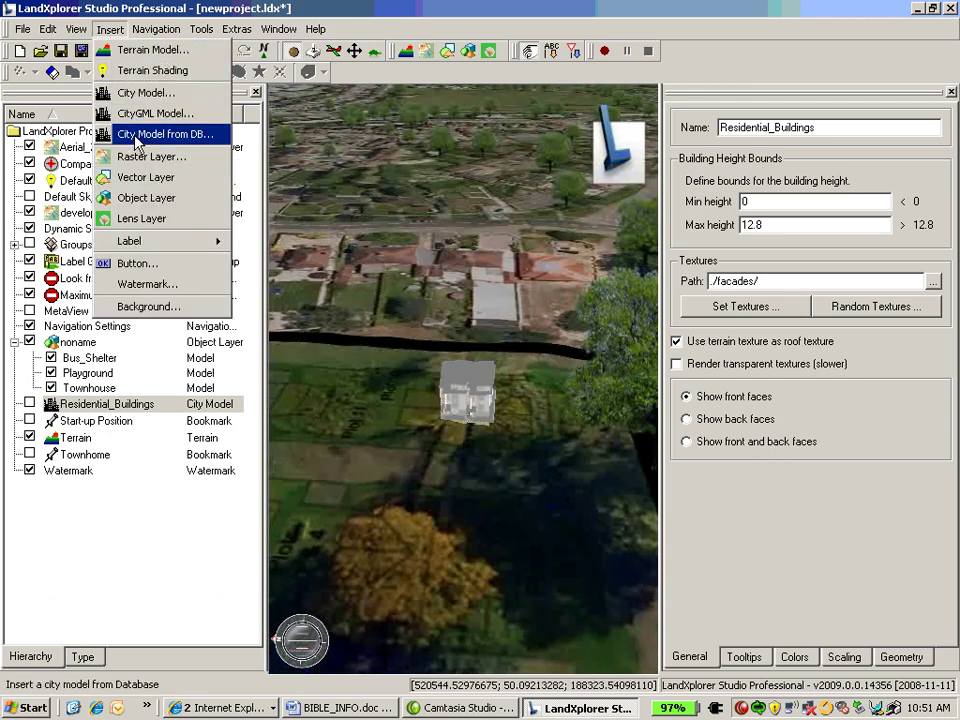
left_click(197, 140)
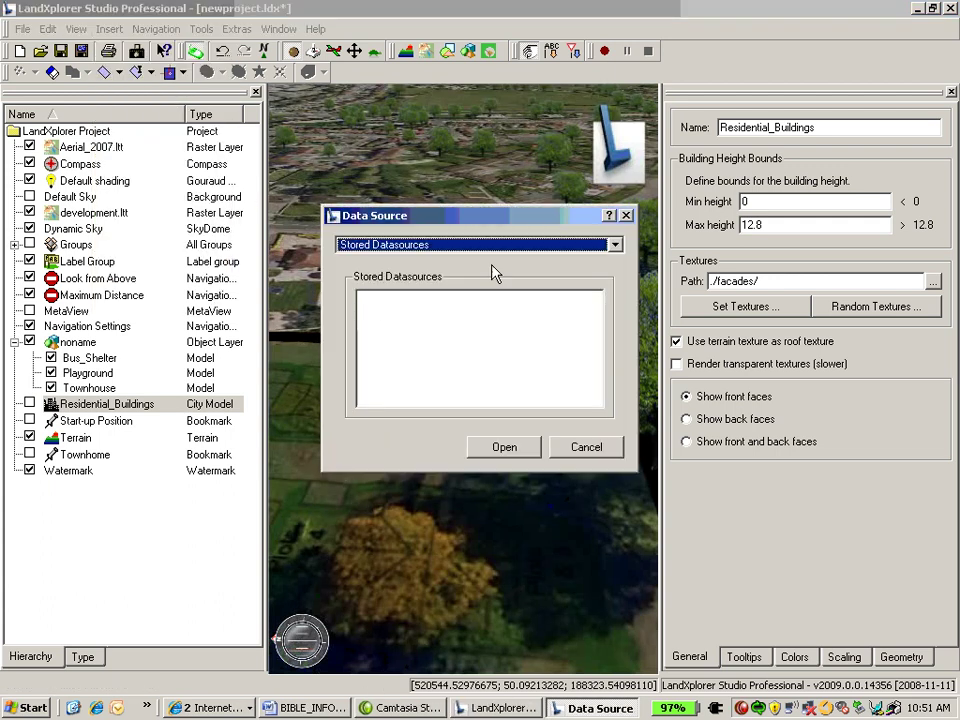
left_click_drag(516, 220, 483, 136)
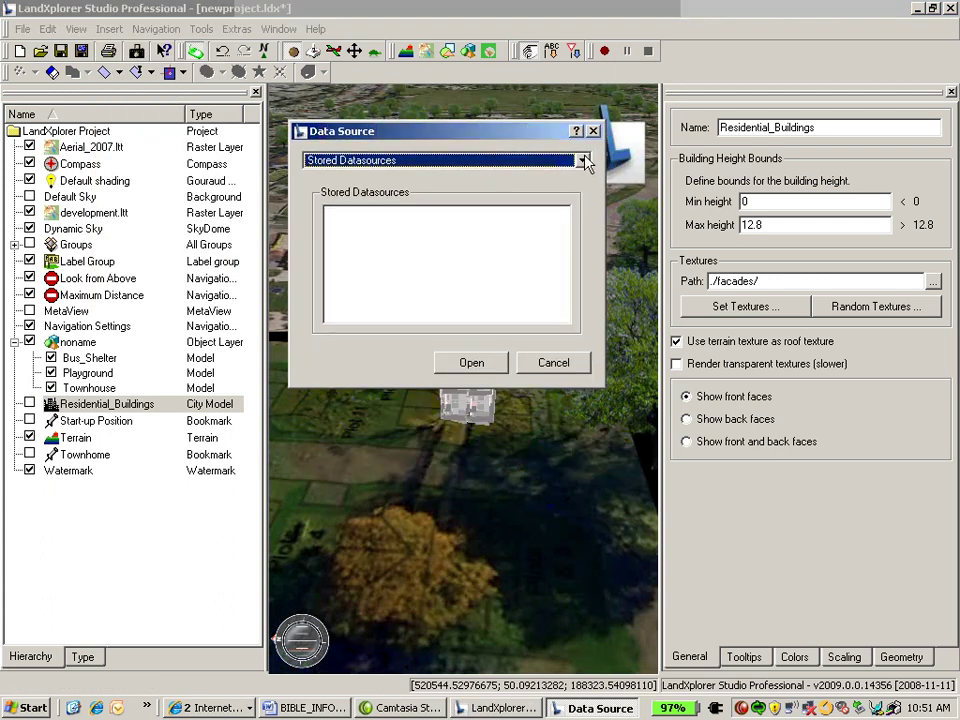
left_click(583, 161)
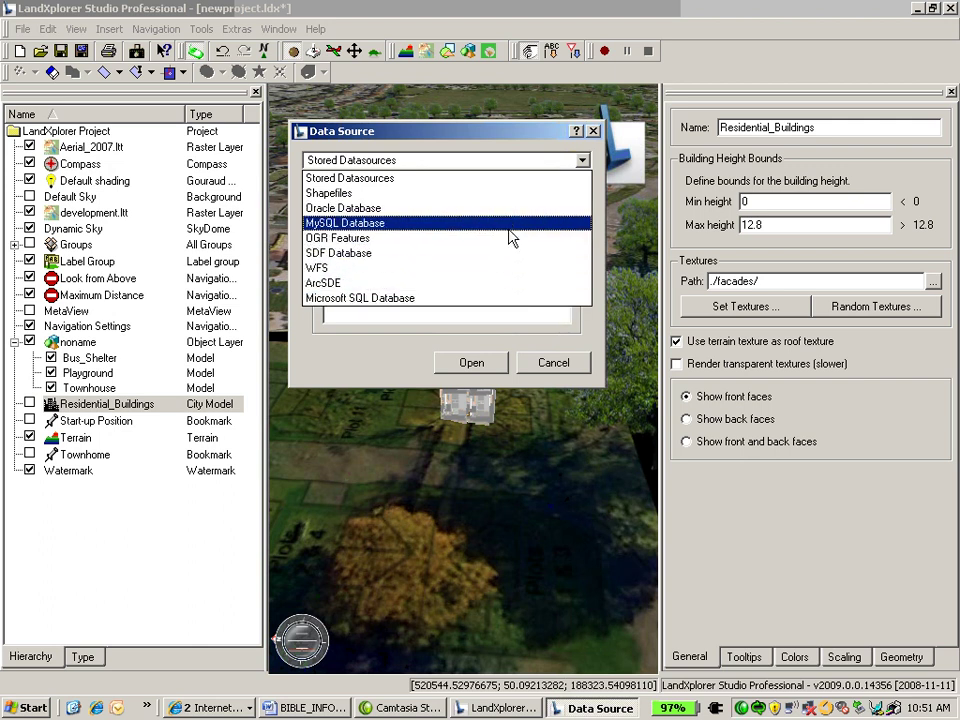
Step: Choose MySQL Database on localhost, port 3306, enter the login credentials and connect
left_click(481, 225)
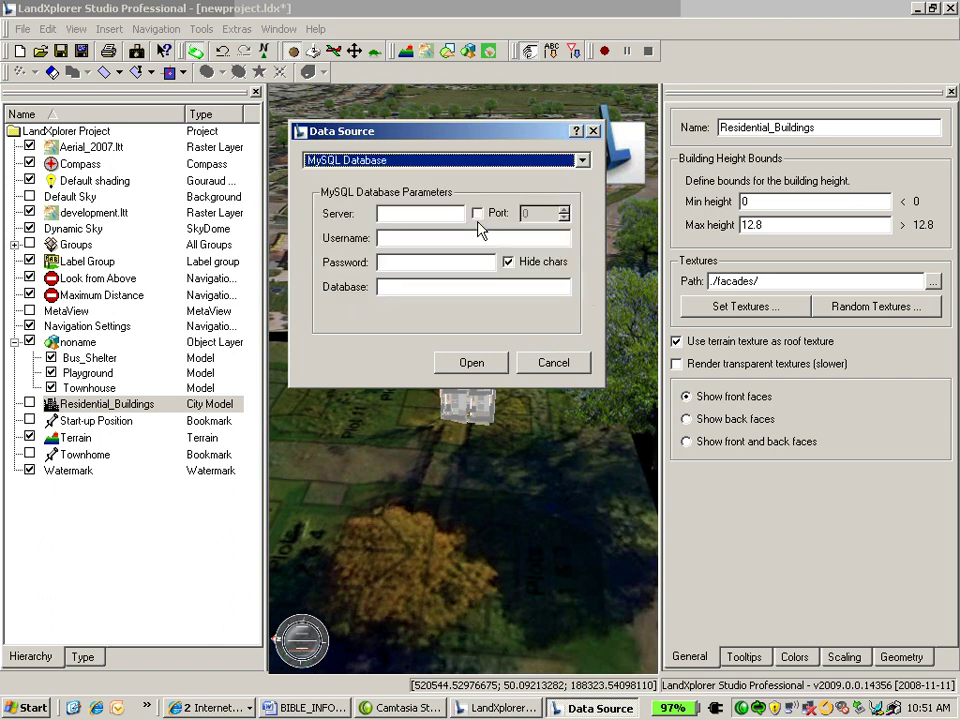
left_click(424, 214)
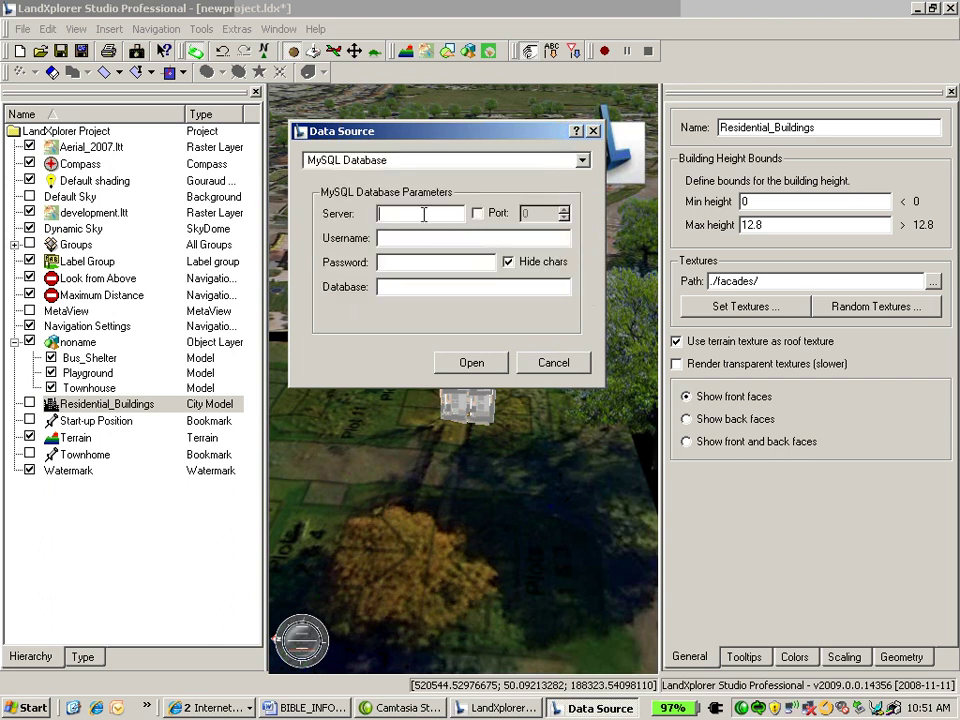
left_click(477, 213)
double_click(522, 214)
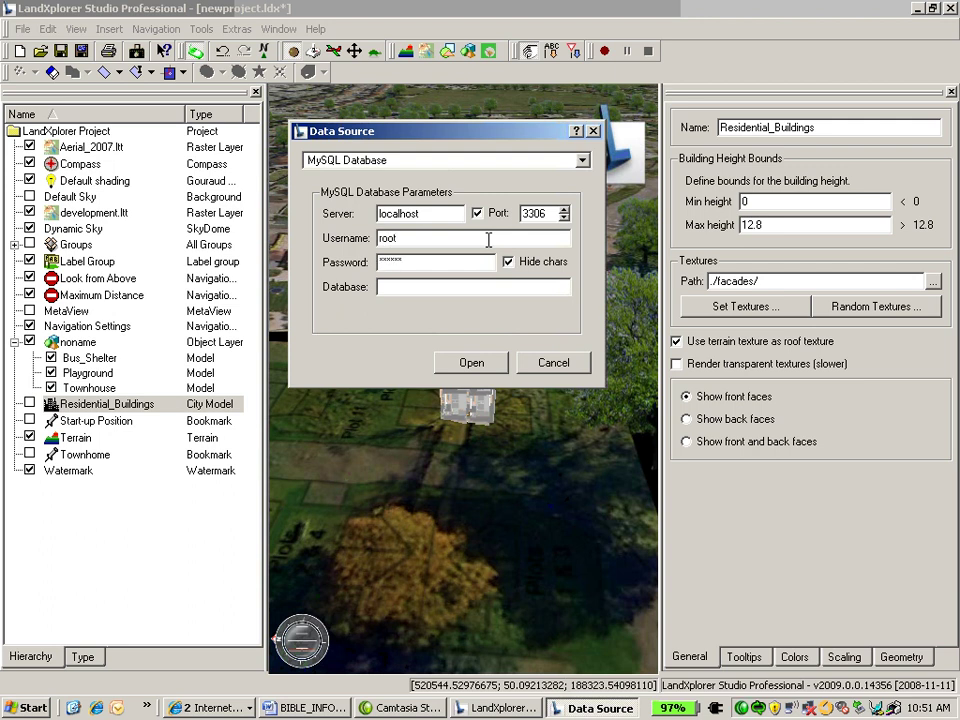
key("Tab")
left_click(471, 363)
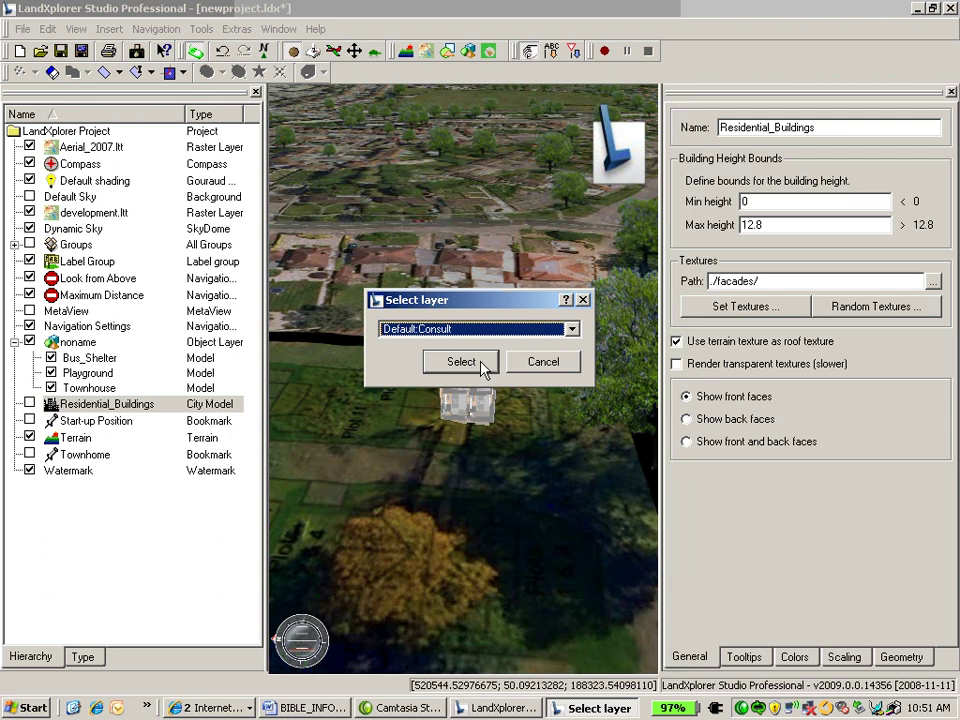
Step: Import the Default:Consult layer as block buildings with heights read from the Blg_height attribute
left_click(483, 366)
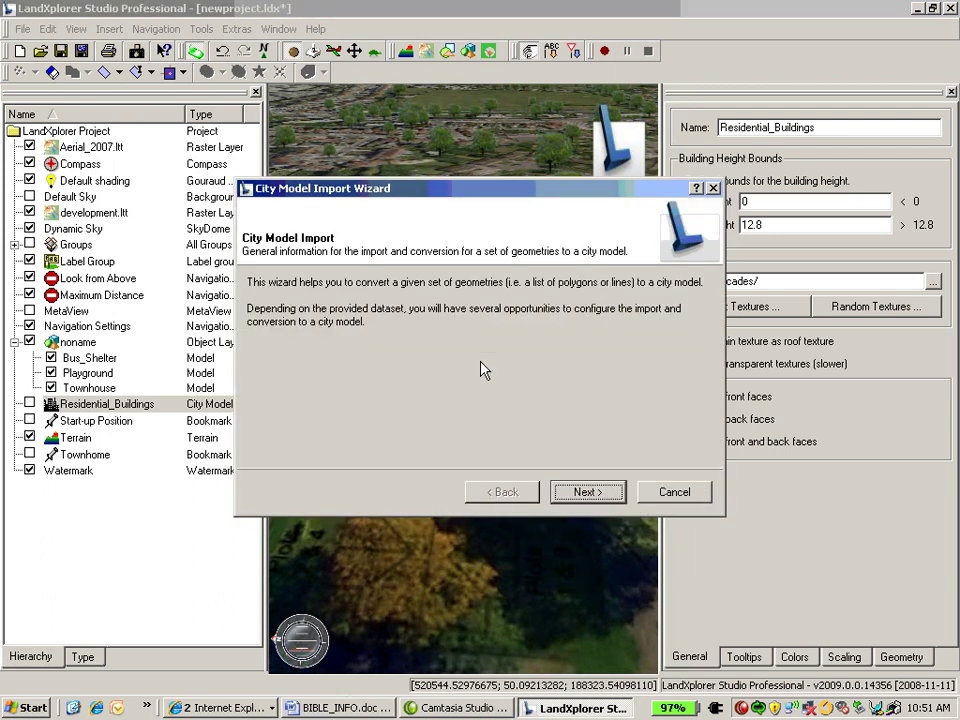
left_click(585, 494)
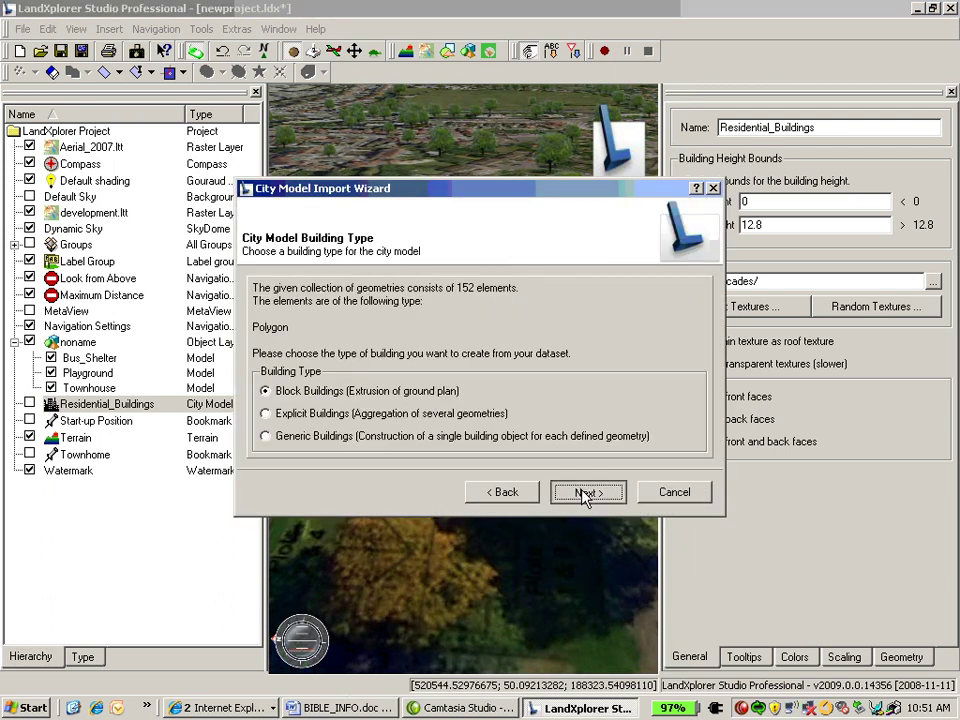
left_click(585, 492)
left_click(261, 395)
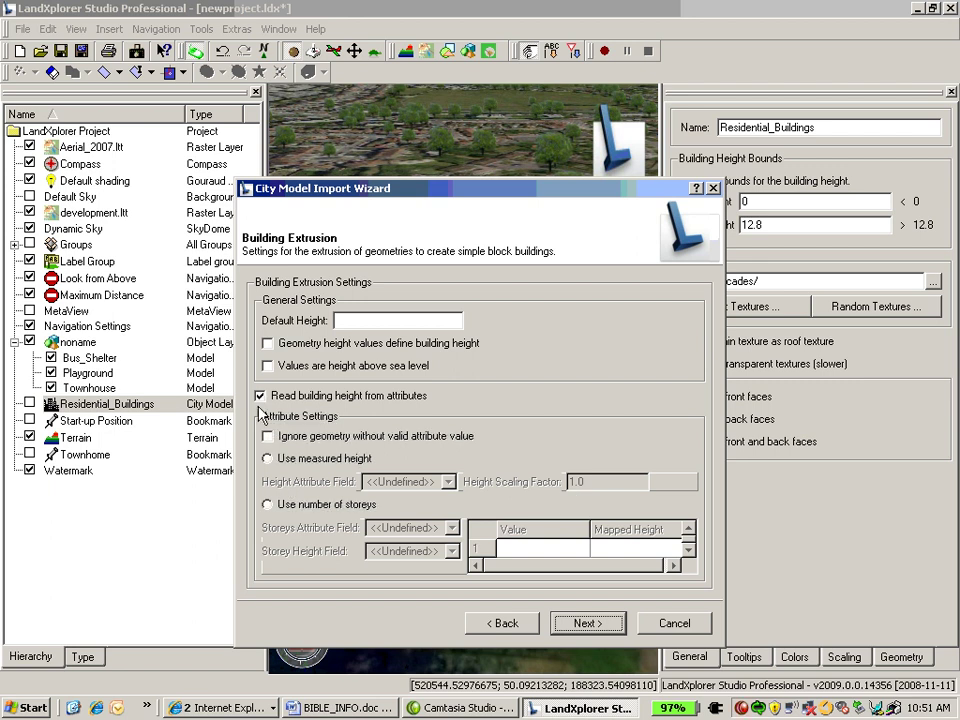
left_click(268, 458)
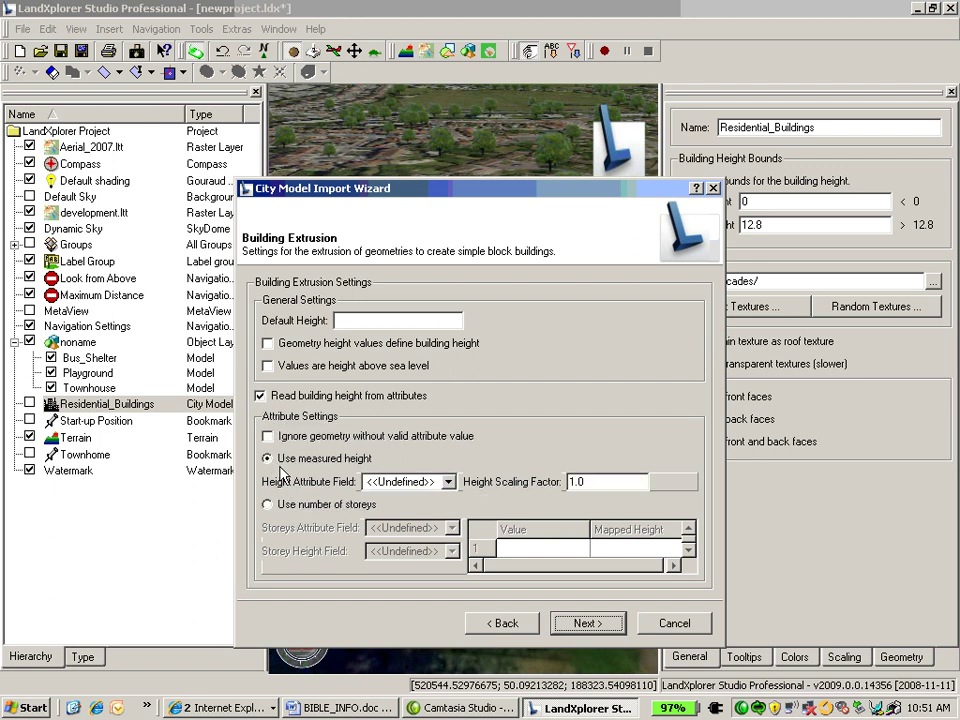
left_click(448, 481)
left_click(418, 530)
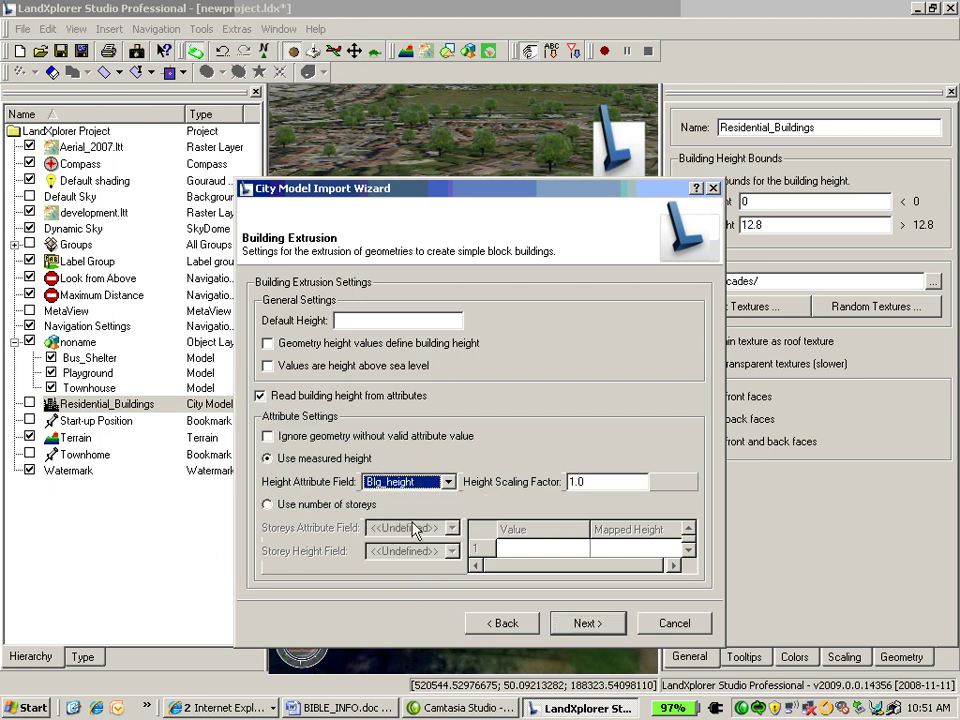
left_click(583, 624)
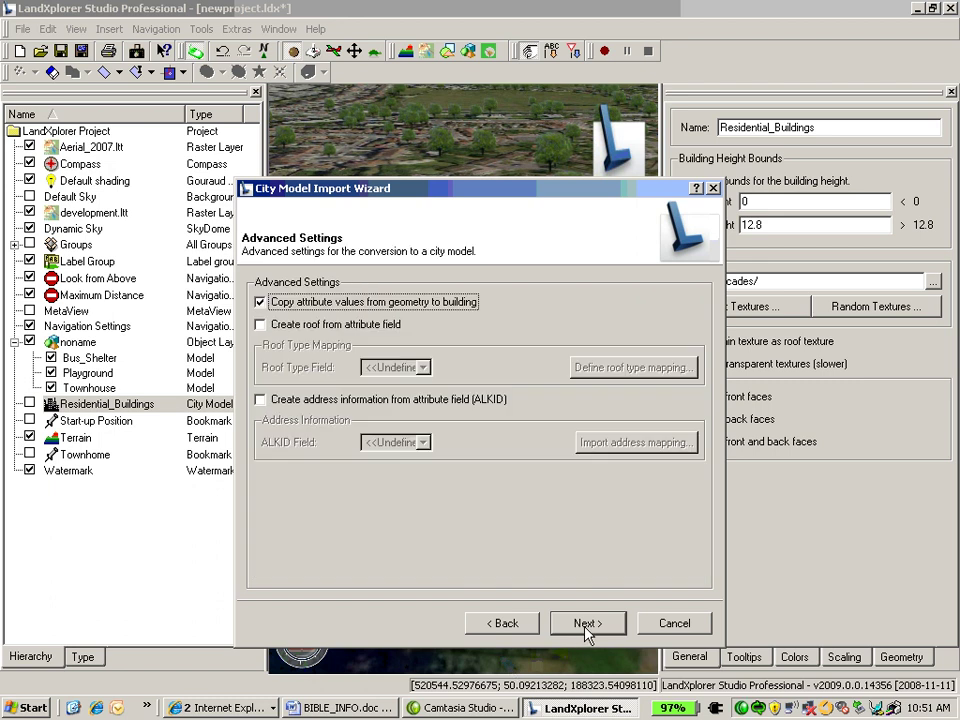
left_click(588, 624)
left_click(590, 624)
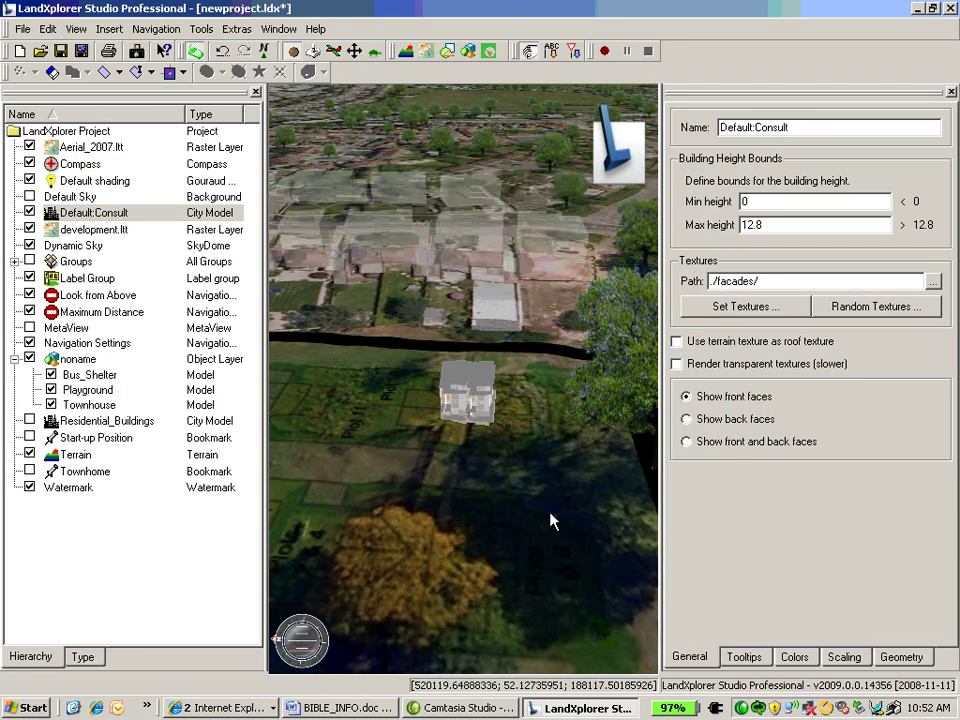
Step: Zoom out and switch to examine navigation to rotate the view over the new buildings
scroll(405, 383, "down", 2)
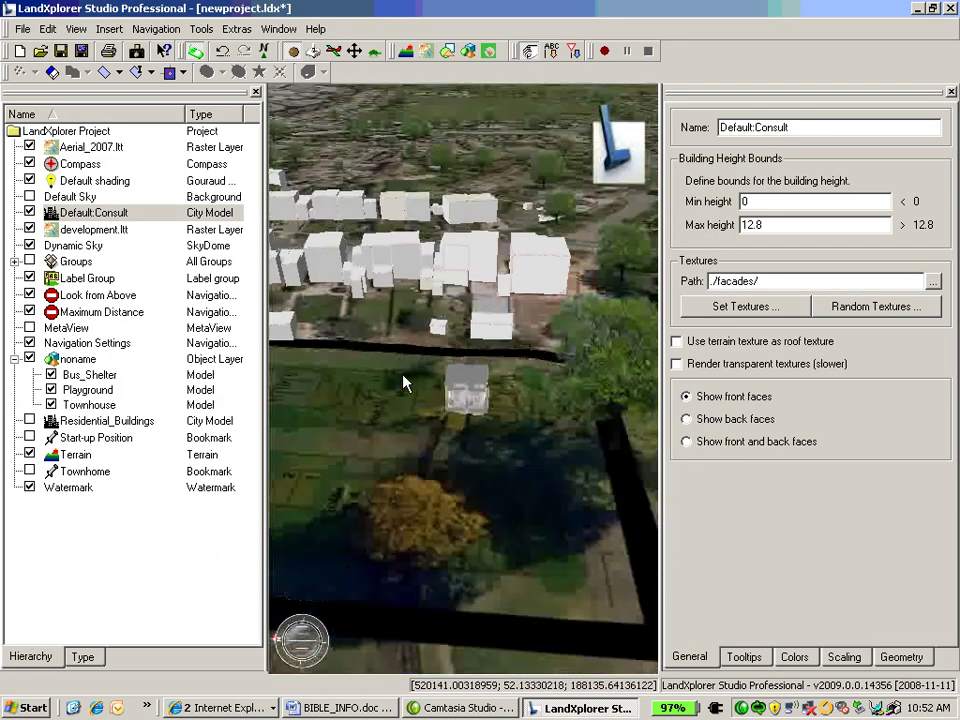
scroll(405, 383, "down", 3)
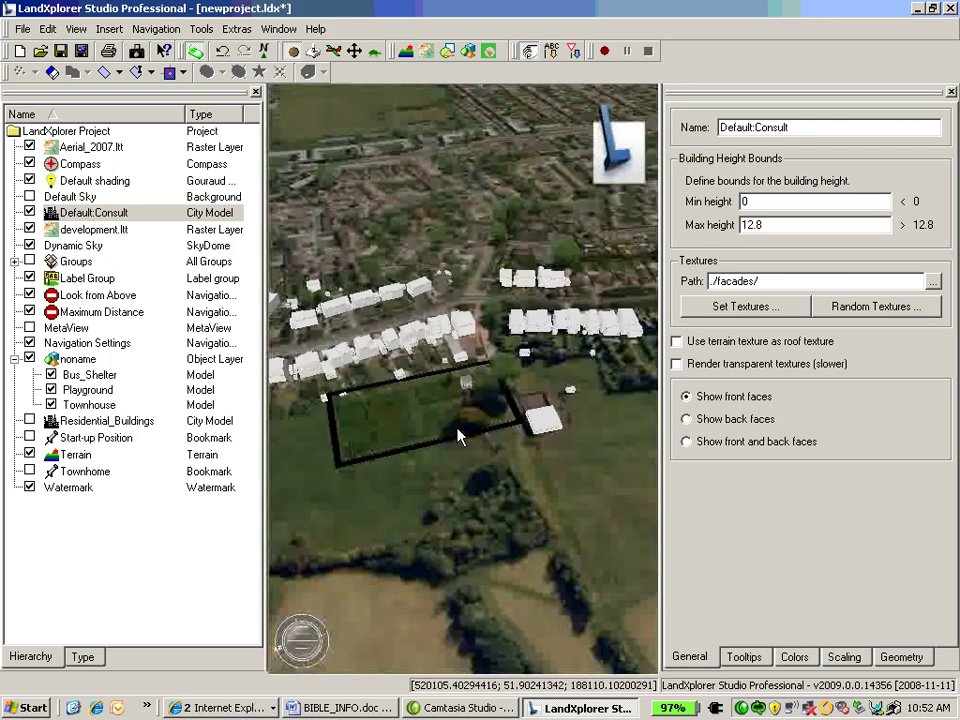
scroll(458, 436, "down", 2)
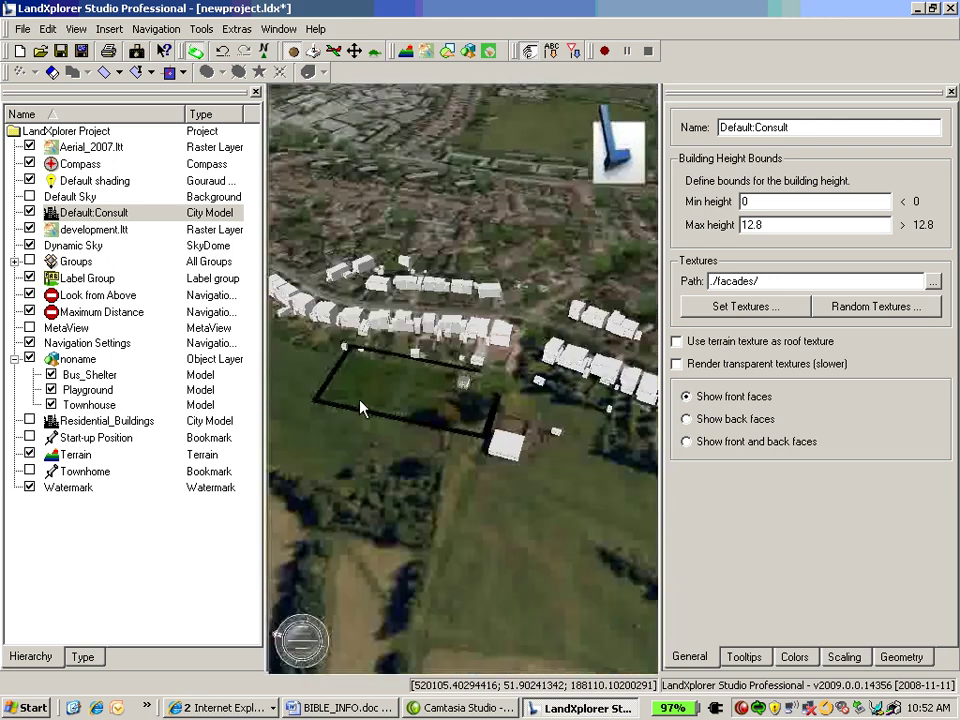
right_click(407, 365)
left_click(412, 392)
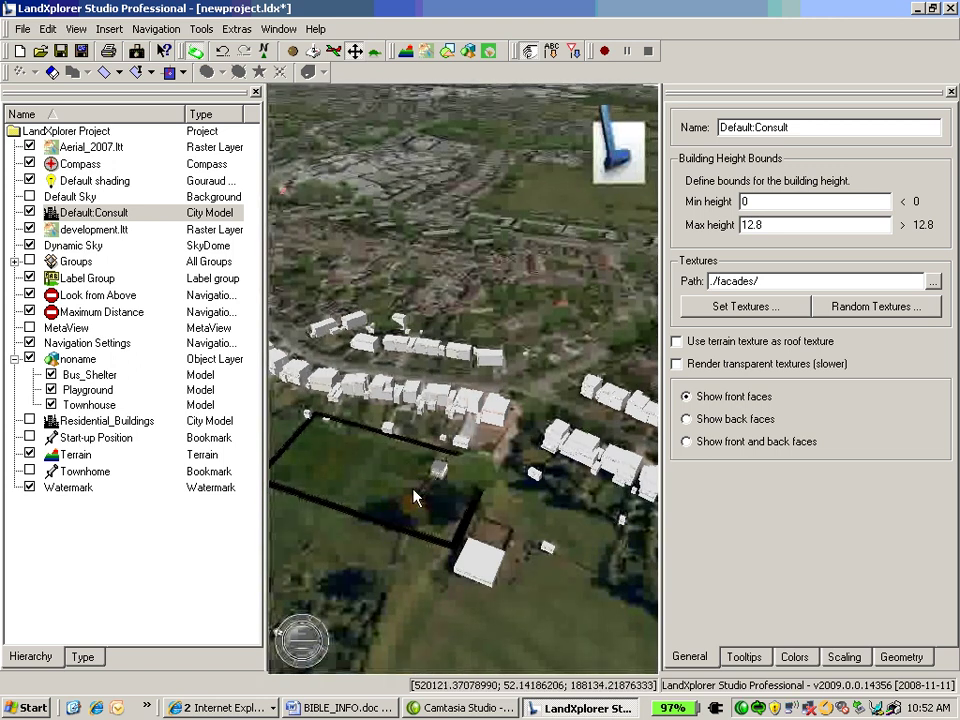
right_click(414, 495)
left_click(447, 303)
left_click_drag(396, 514, 388, 199)
Step: In the City Model Tool, set up a building action that colours buildings red
left_click(203, 30)
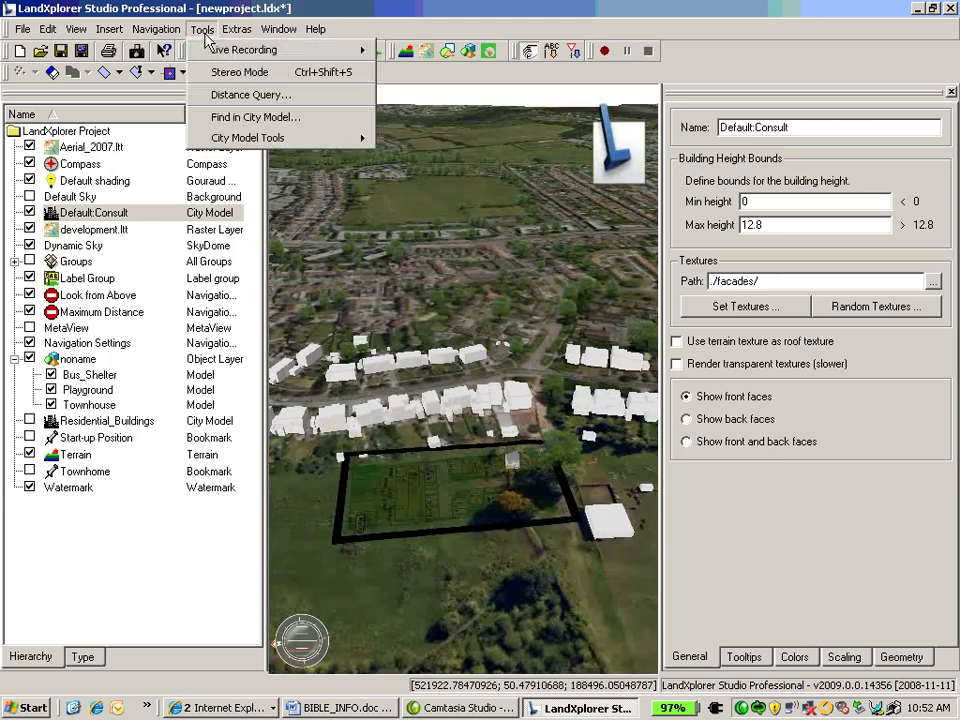
mouse_move(214, 141)
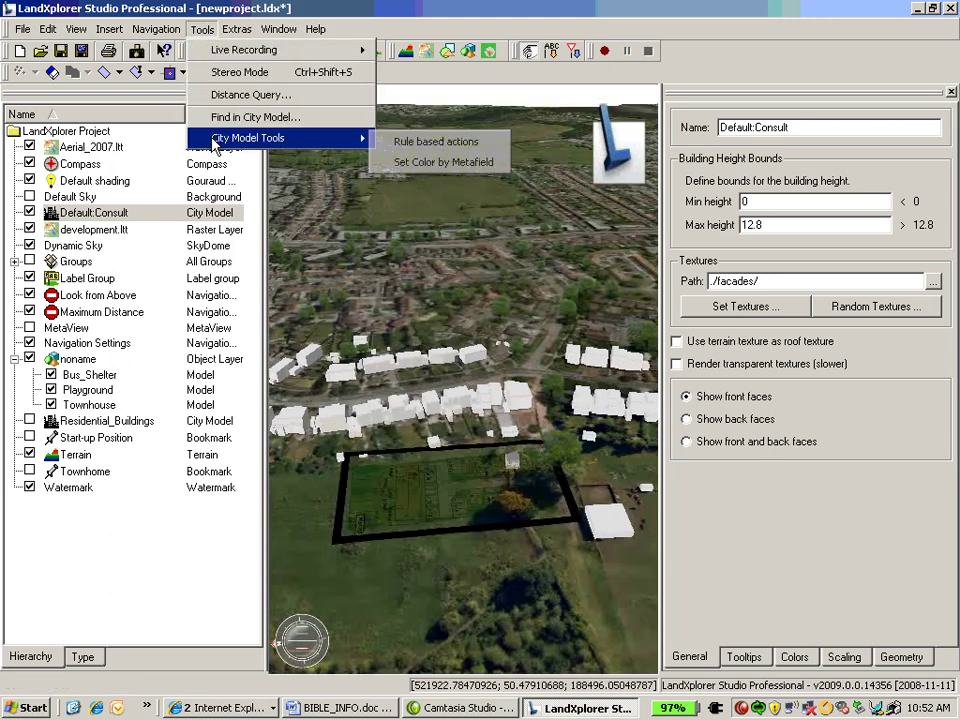
left_click(405, 143)
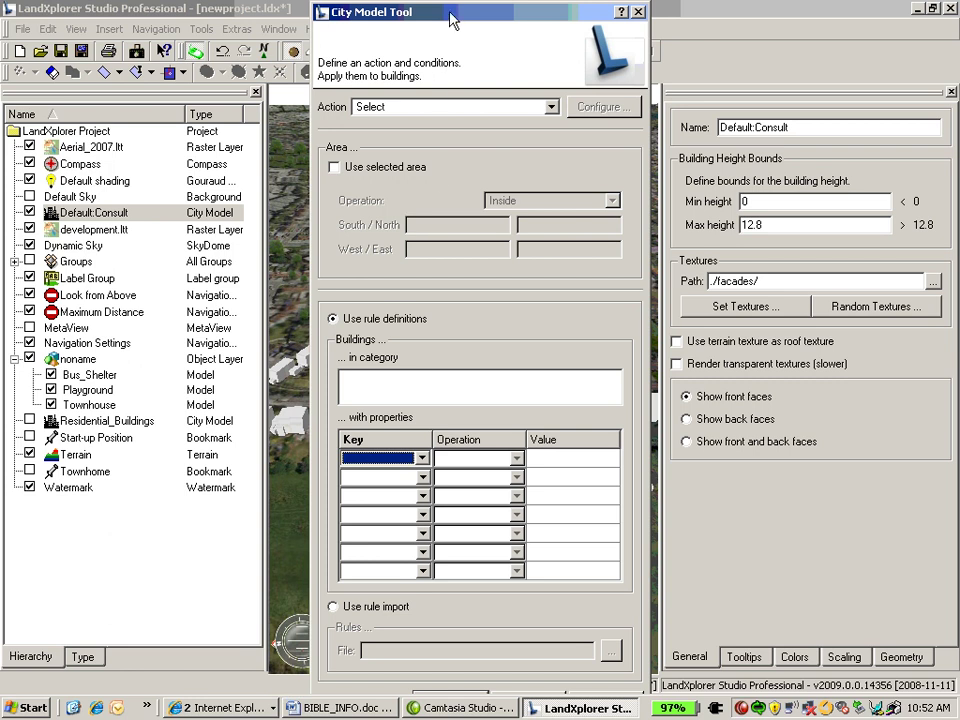
left_click_drag(434, 18, 215, 17)
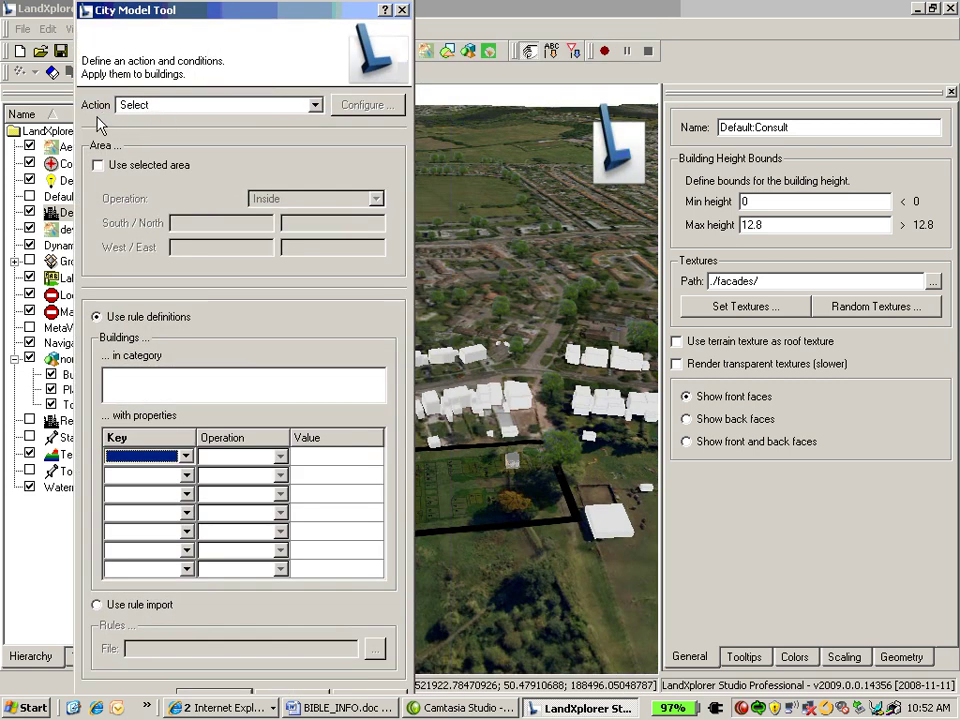
left_click(315, 105)
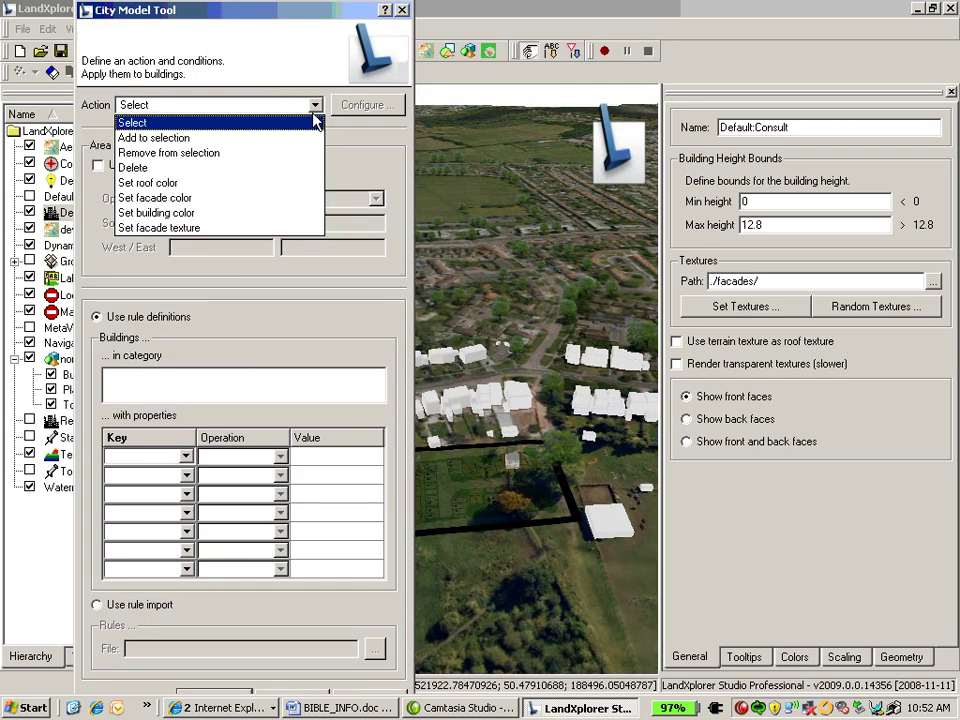
left_click(303, 213)
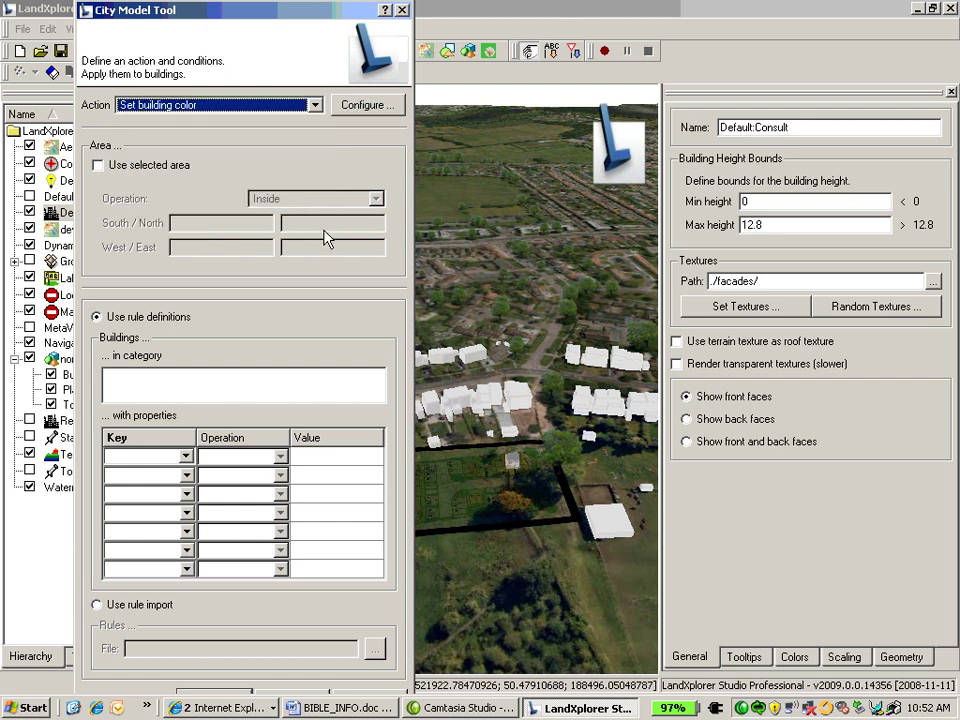
left_click(362, 110)
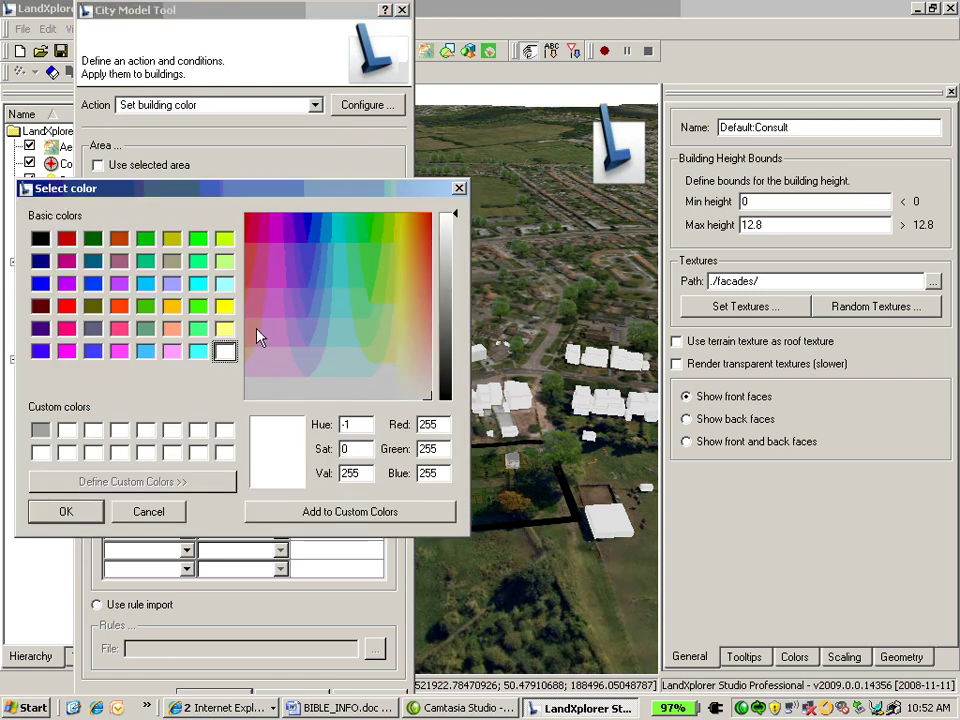
left_click(72, 310)
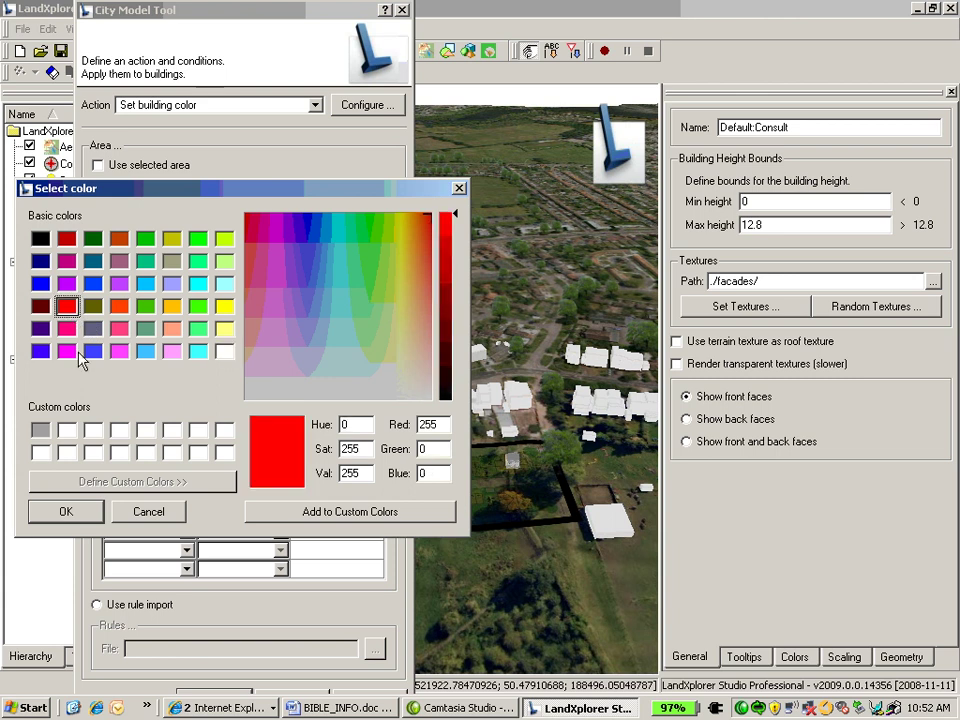
left_click(70, 512)
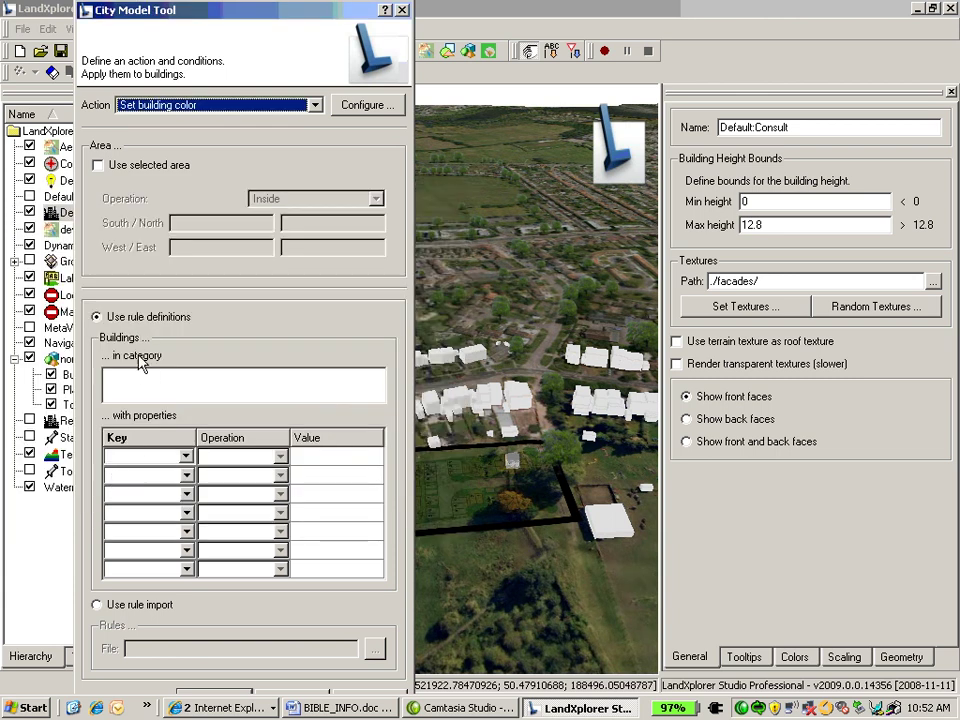
Step: Add the first rule condition Class == dwelling
left_click(185, 456)
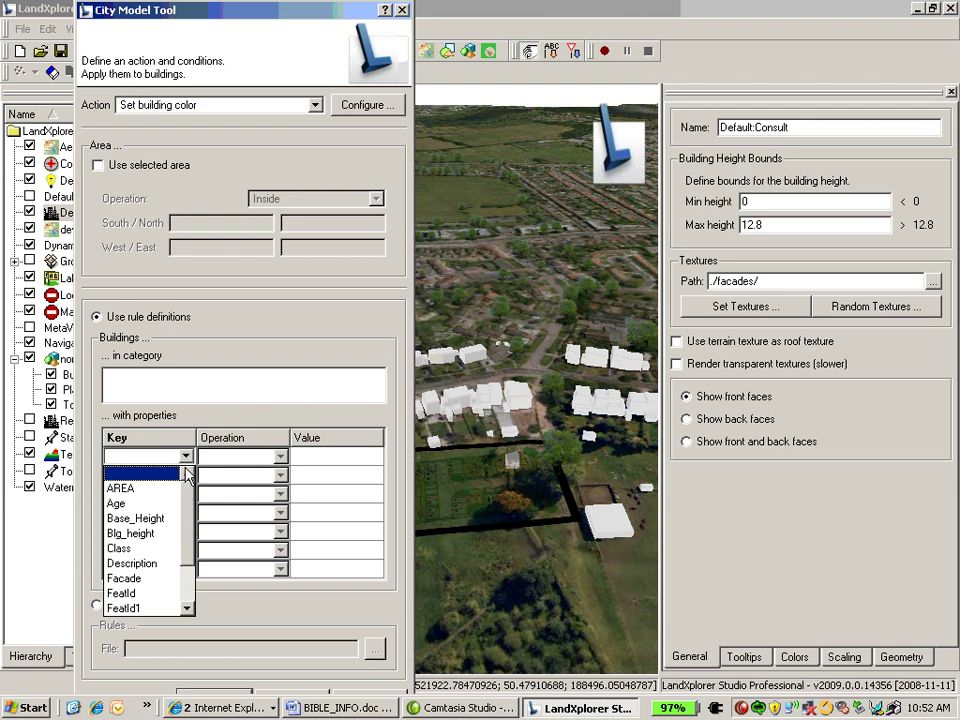
left_click(170, 548)
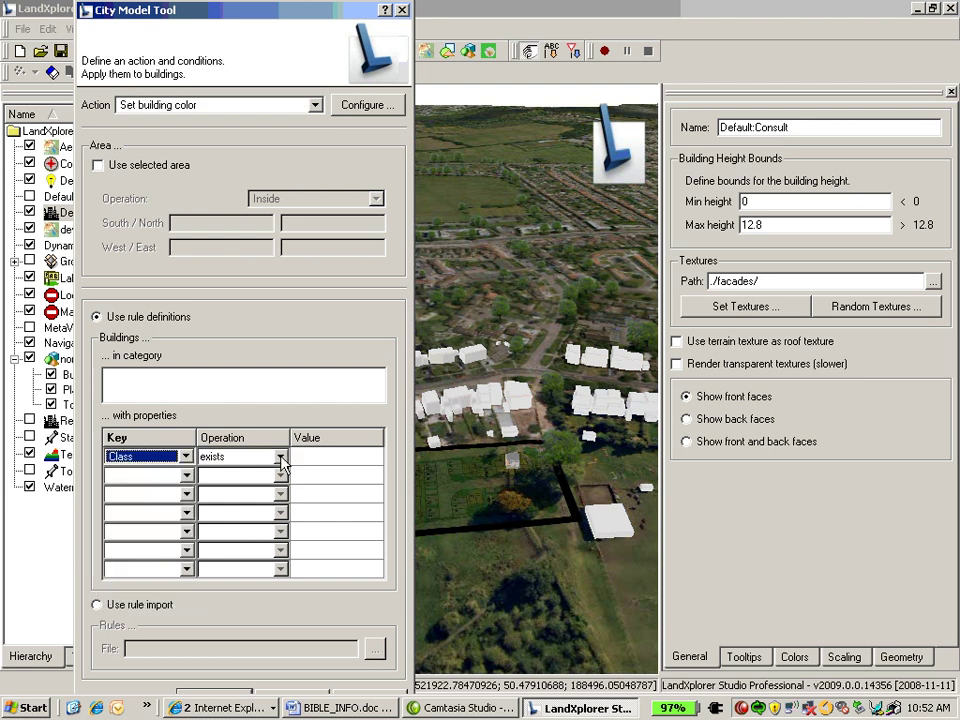
left_click(281, 456)
left_click(228, 489)
left_click(314, 460)
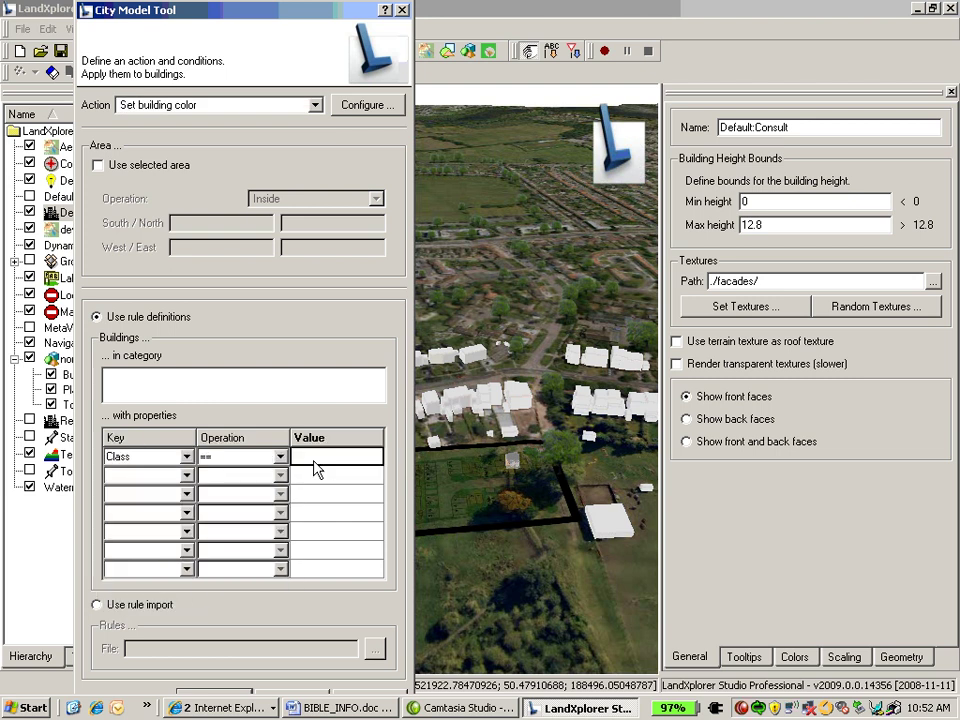
type("dwell")
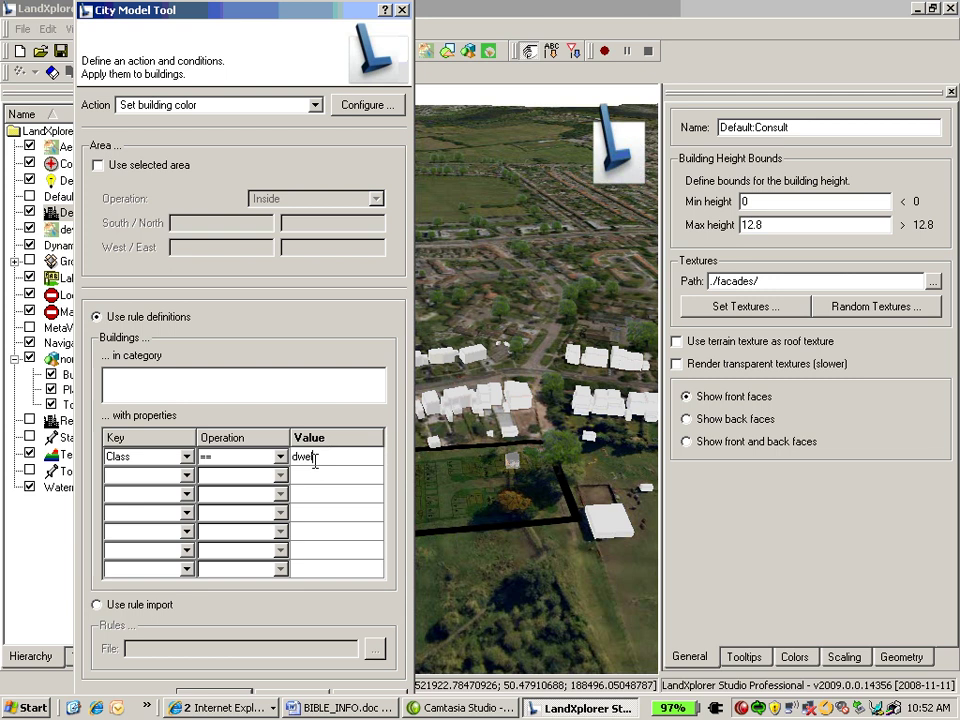
type("ing")
Step: Add the second condition Listed == yes and apply the rule
left_click(186, 475)
scroll(165, 605, "down", 2)
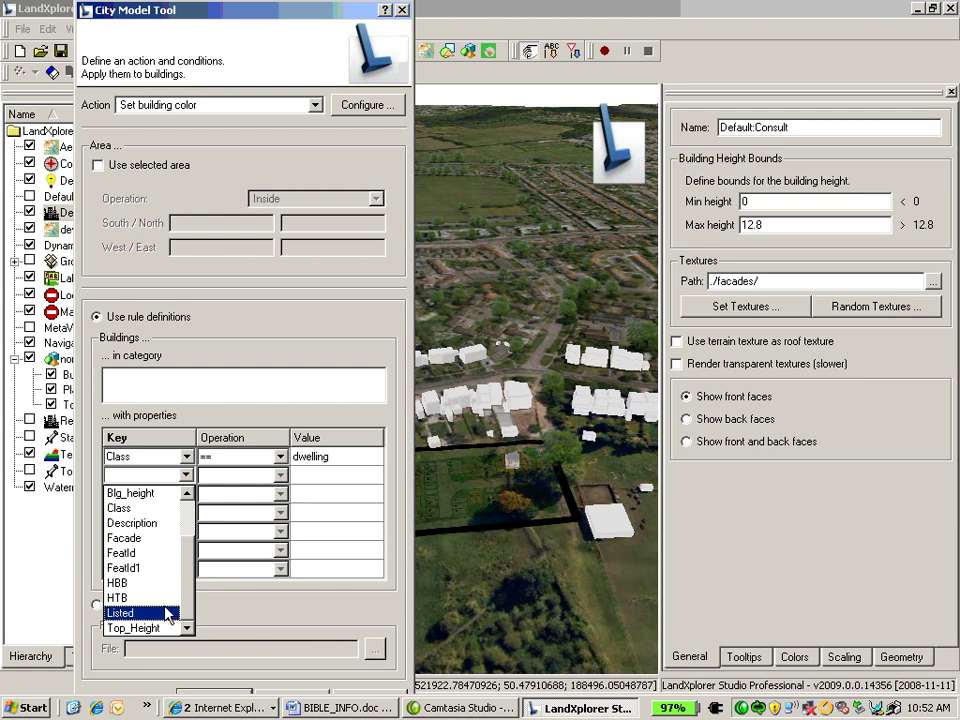
left_click(165, 613)
left_click(280, 476)
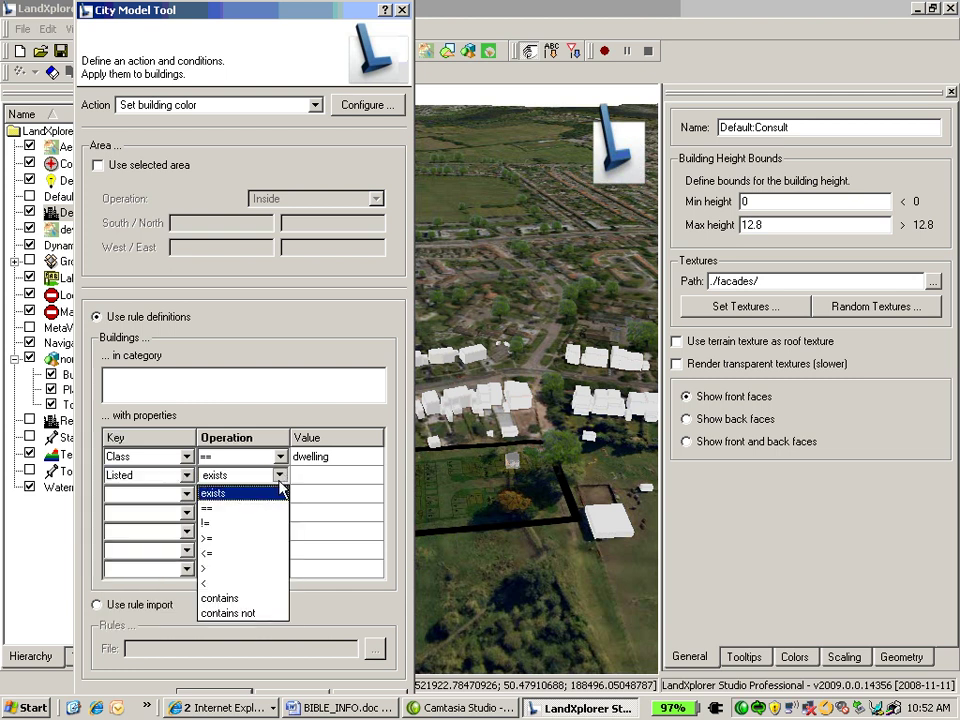
left_click(279, 508)
left_click(311, 479)
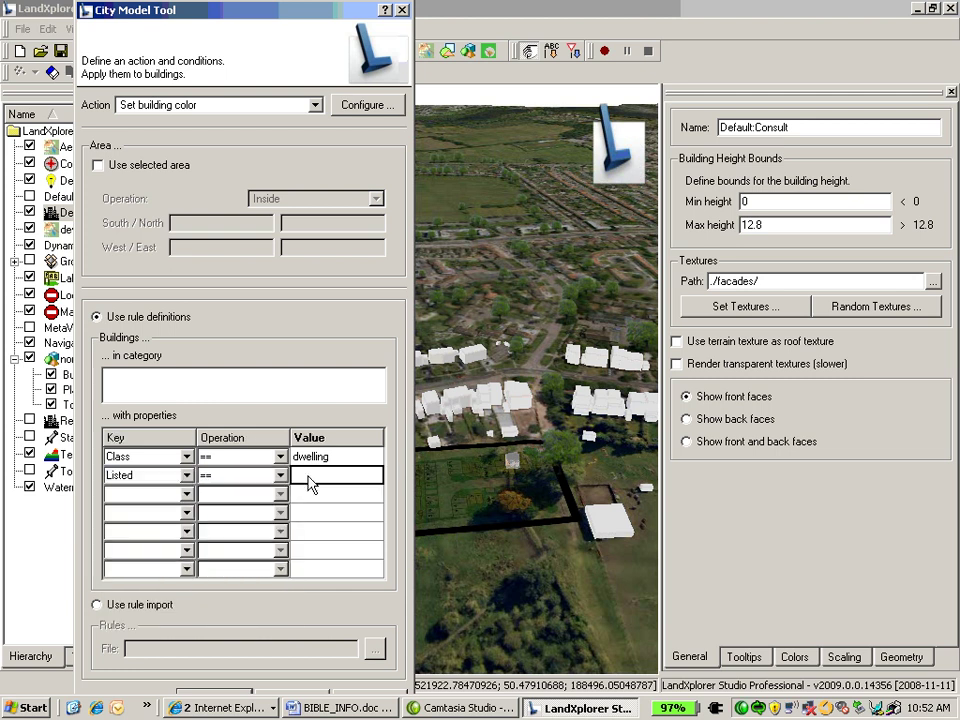
type("yes")
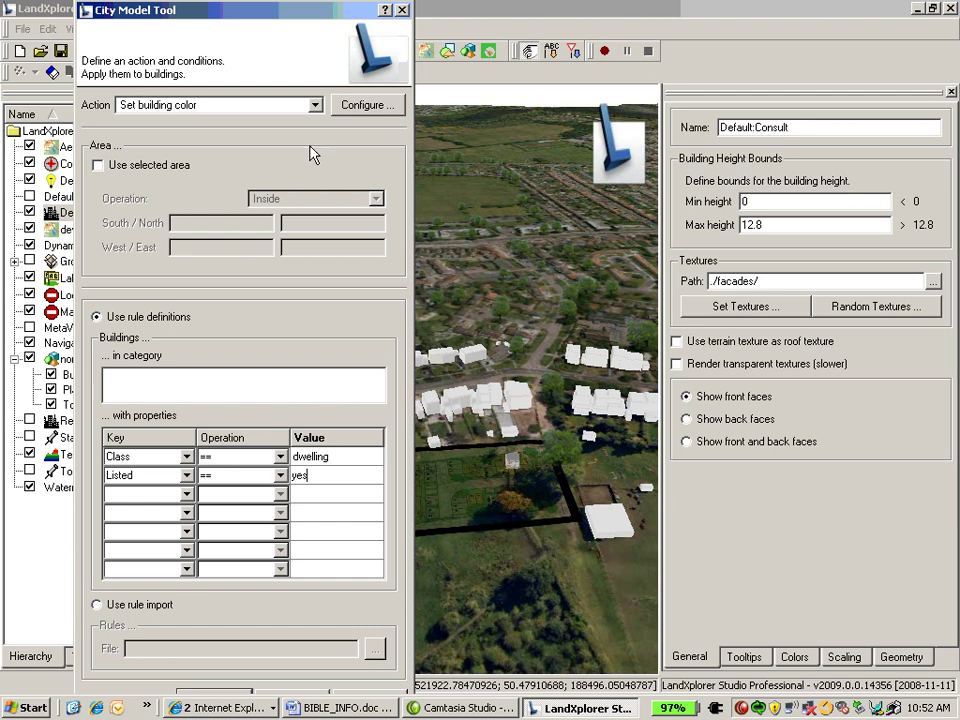
left_click_drag(317, 17, 352, 7)
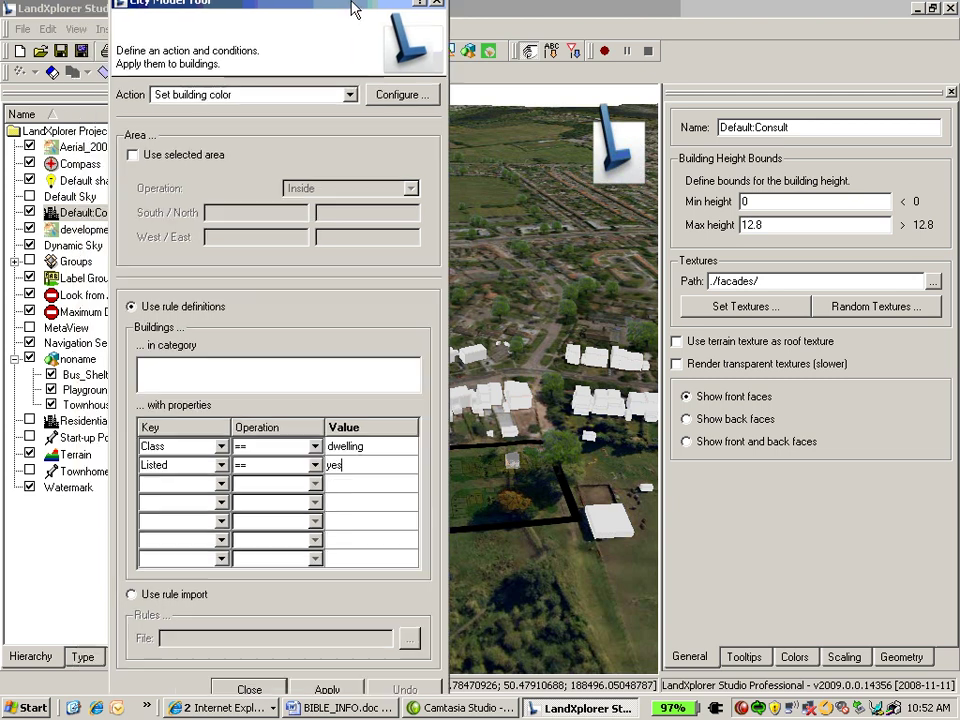
left_click(320, 689)
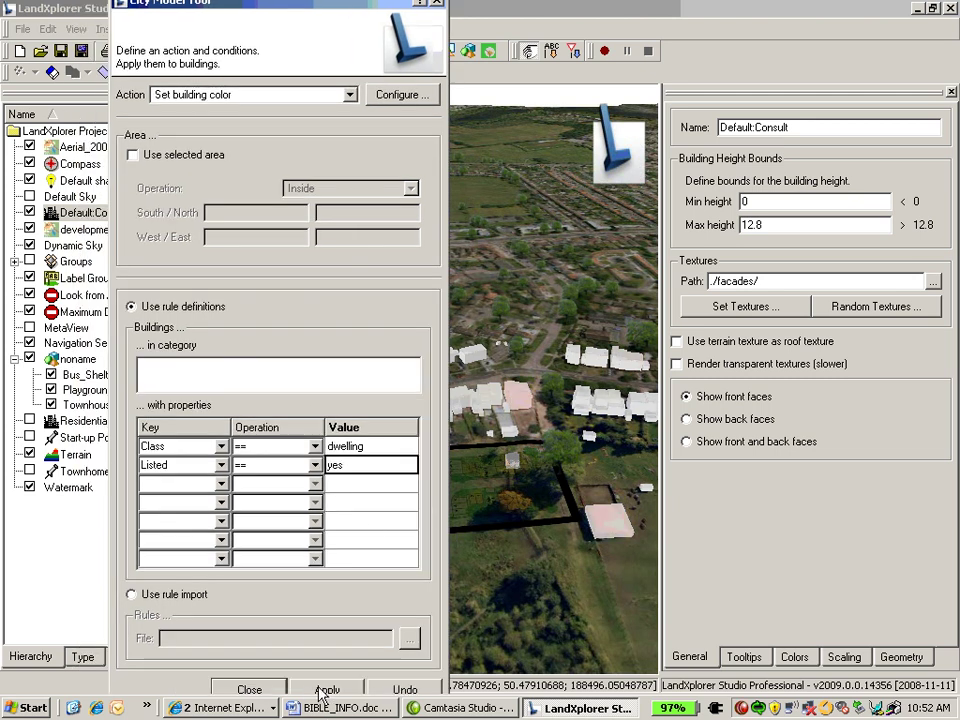
Step: Close the City Model Tool, then tilt and zoom down to street level among the buildings
left_click(260, 690)
left_click_drag(446, 467, 443, 429)
scroll(512, 495, "down", 3)
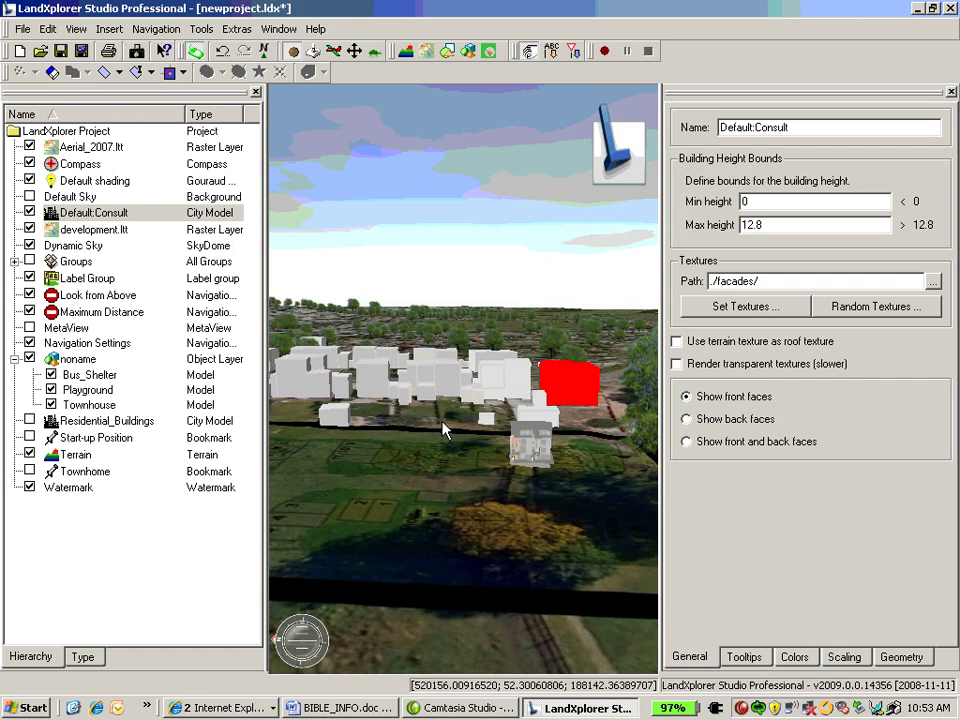
scroll(443, 429, "up", 3)
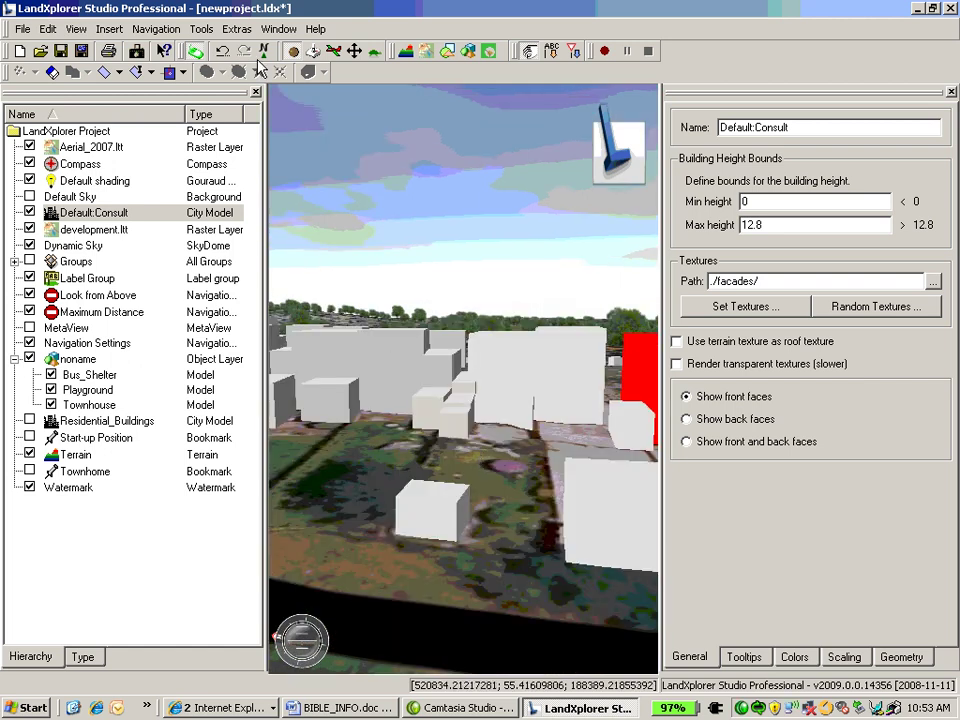
Step: Export a File > Panorama Movie at width 960 (960×720) as panorama.avi
left_click(20, 29)
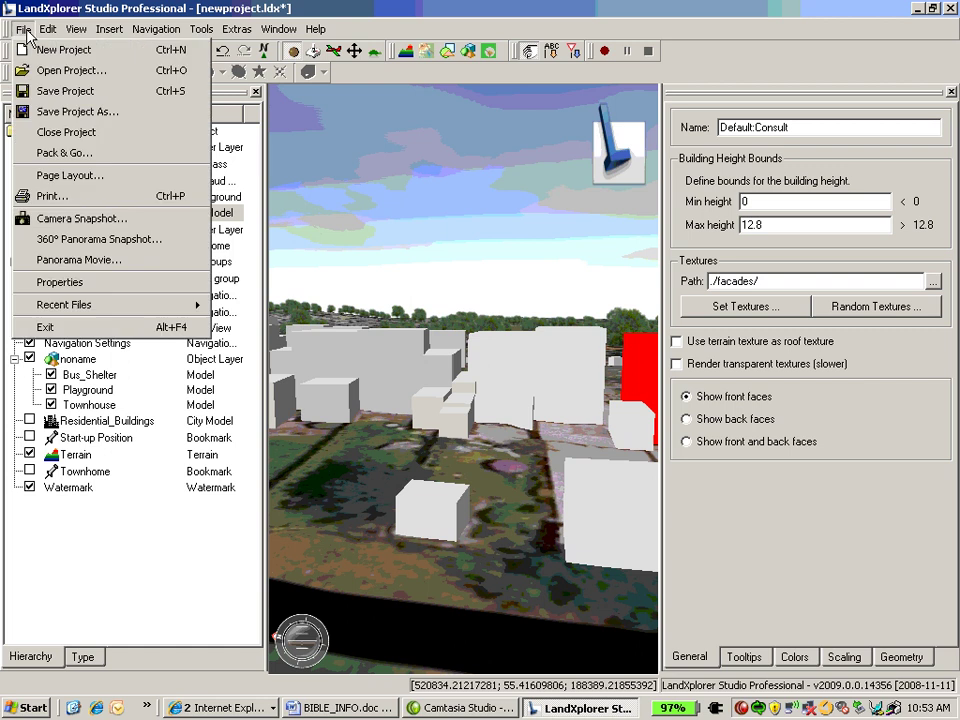
left_click(45, 262)
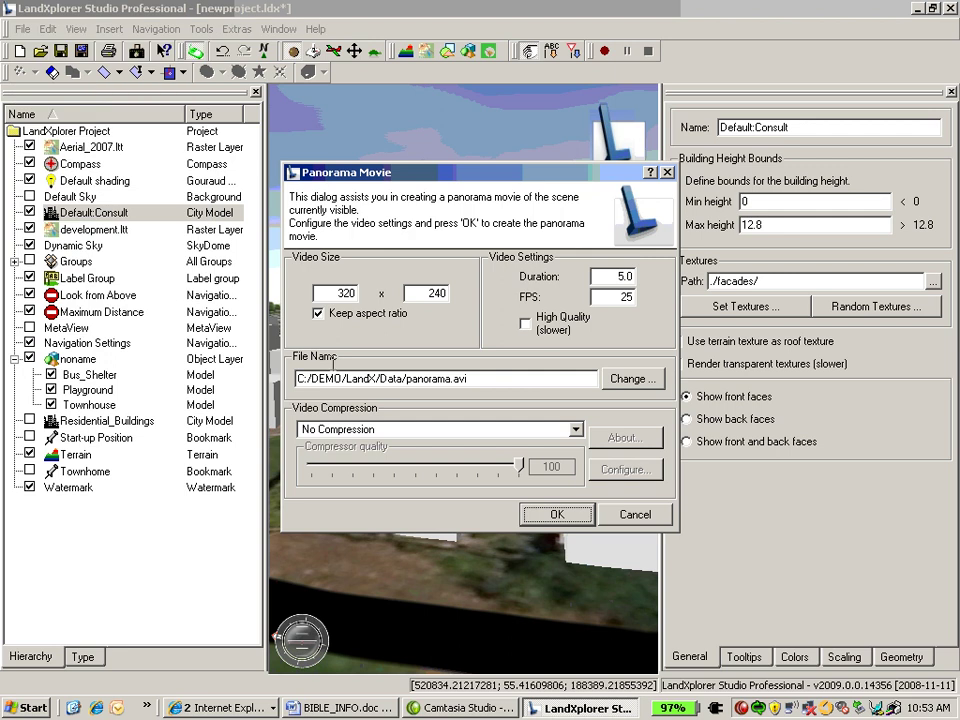
double_click(345, 293)
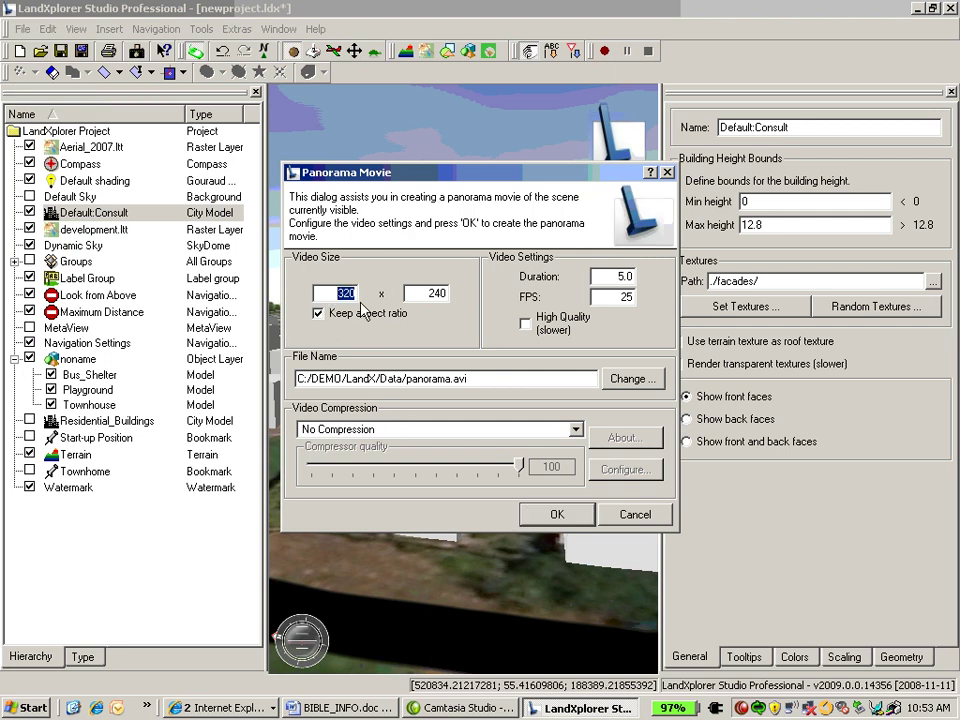
type("960")
left_click(550, 516)
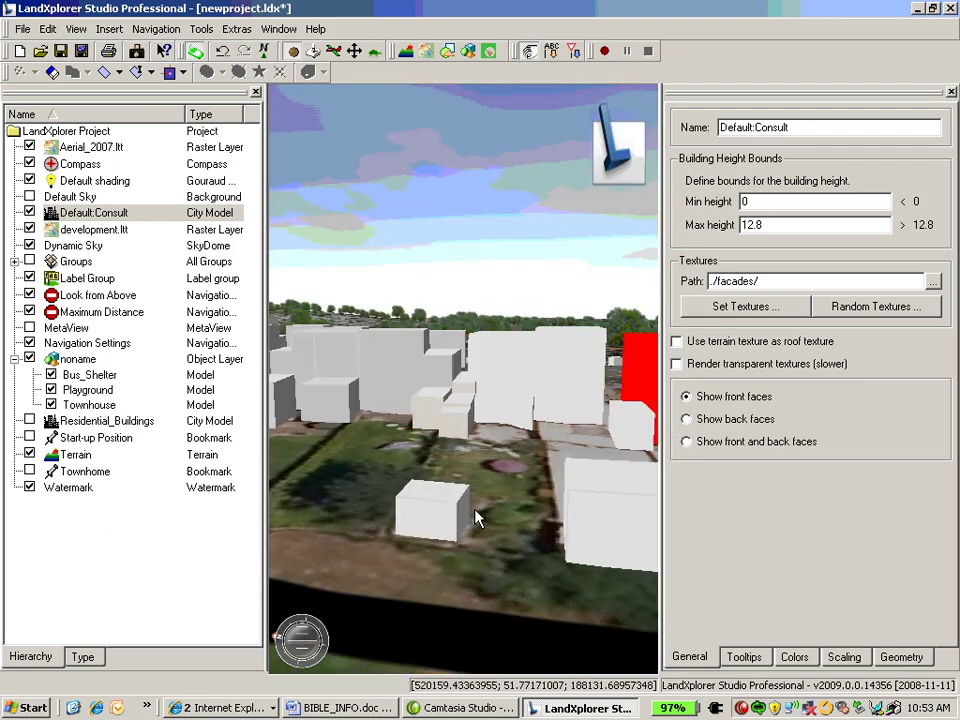
Step: Launch Windows Explorer from the Start > Run prompt
left_click(33, 707)
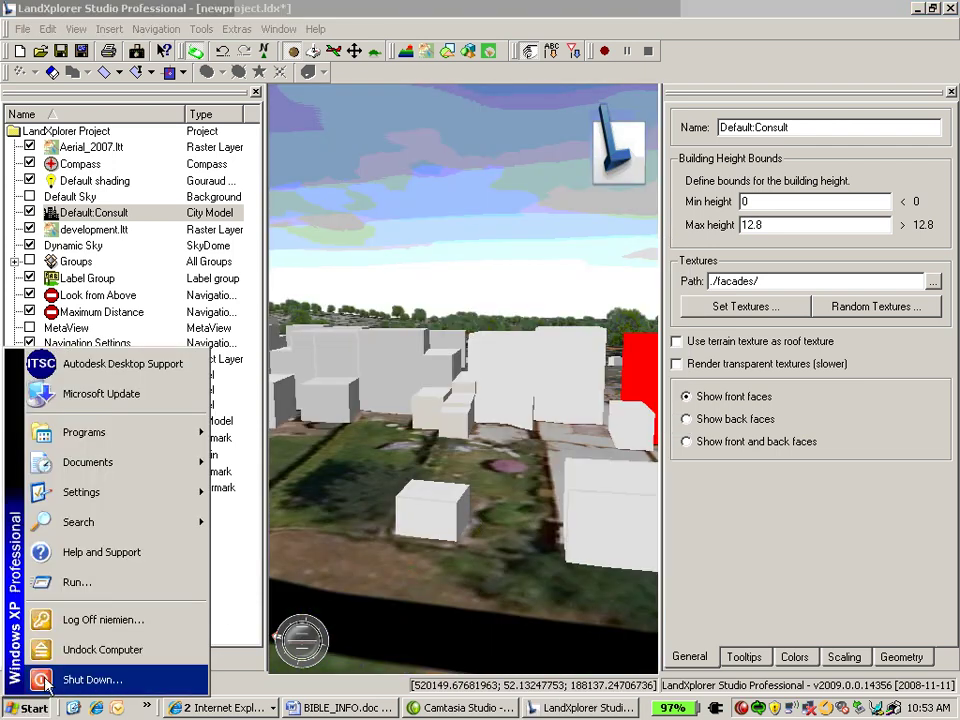
left_click(75, 582)
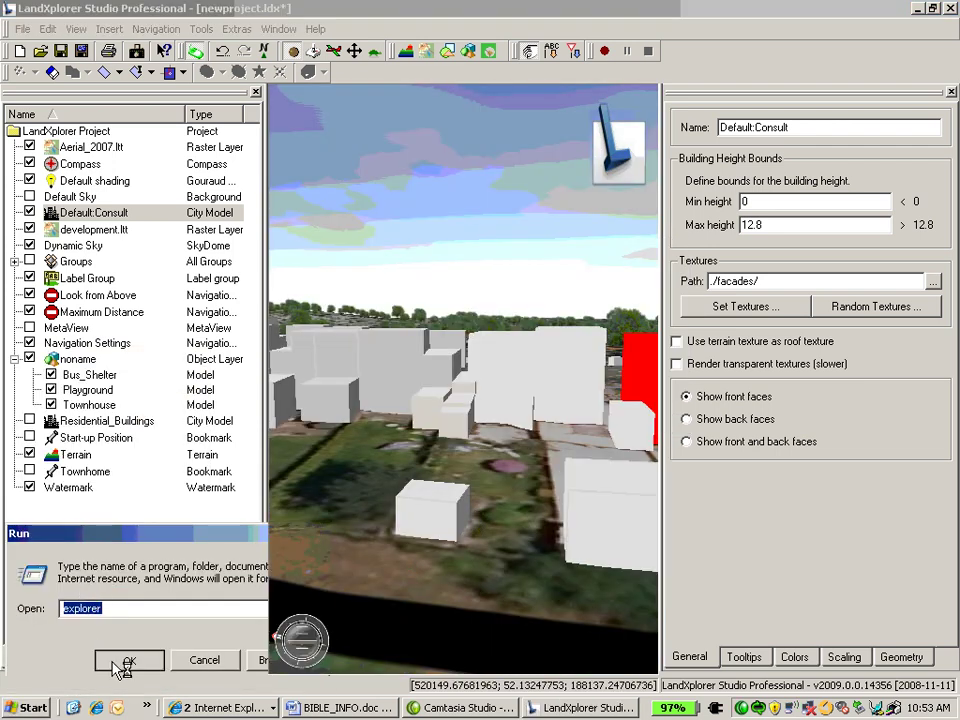
left_click(118, 662)
Step: Browse to C:\DEMO\LandX\Data and play panorama.avi
left_click(118, 421)
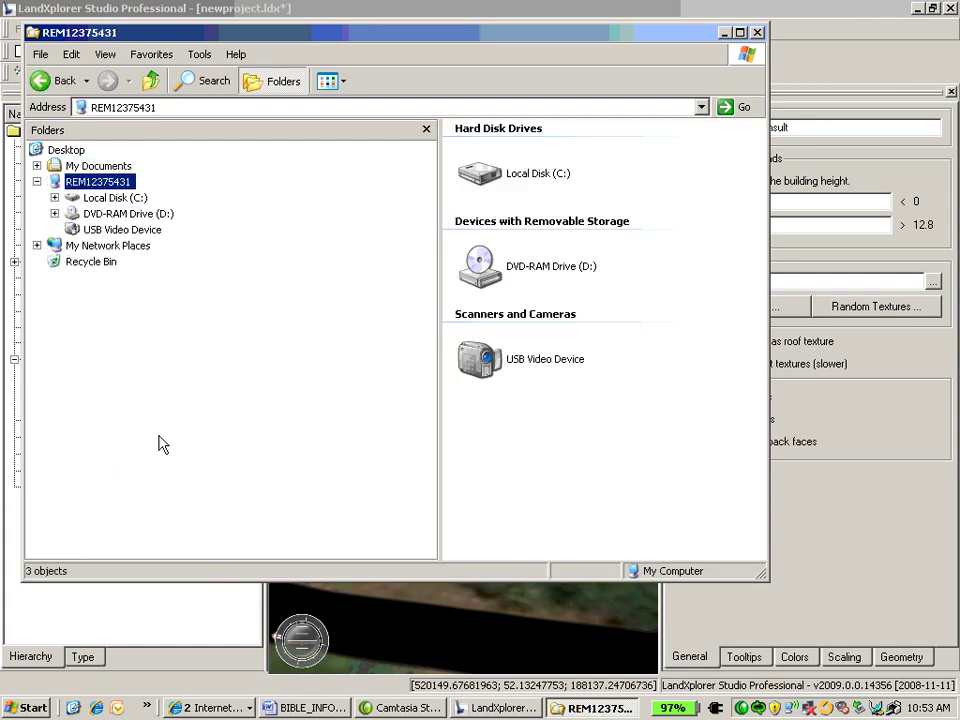
double_click(539, 173)
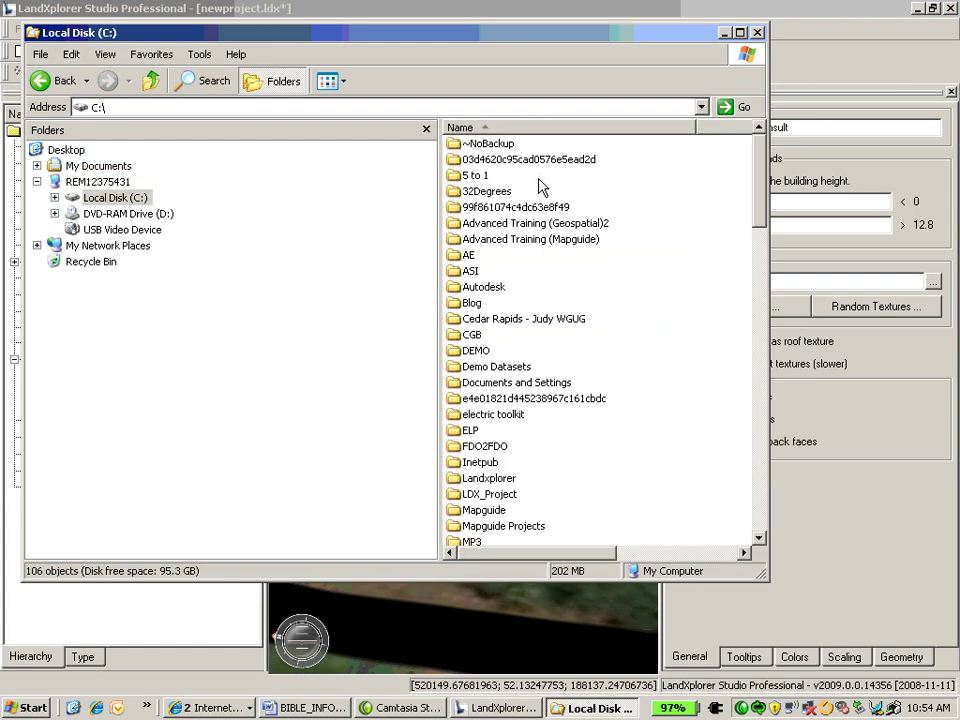
double_click(467, 350)
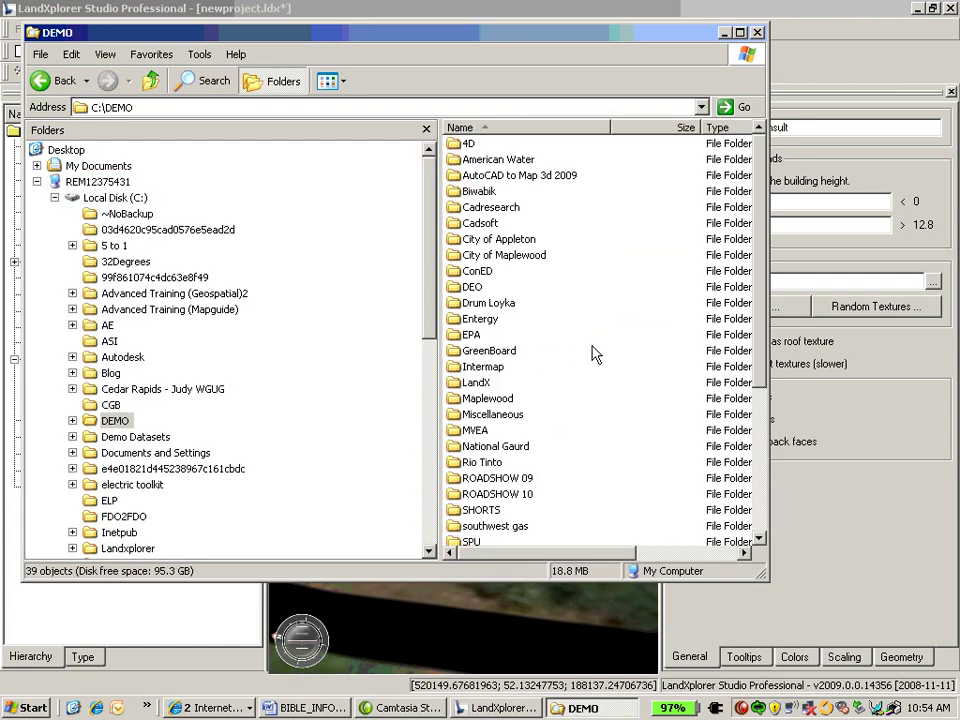
double_click(480, 384)
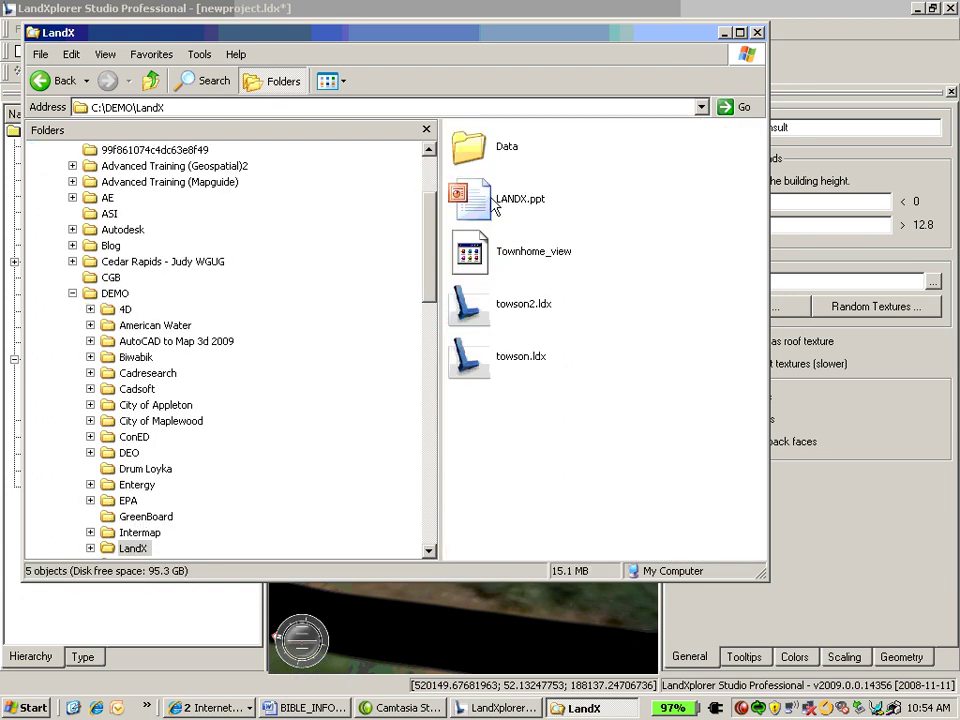
double_click(500, 148)
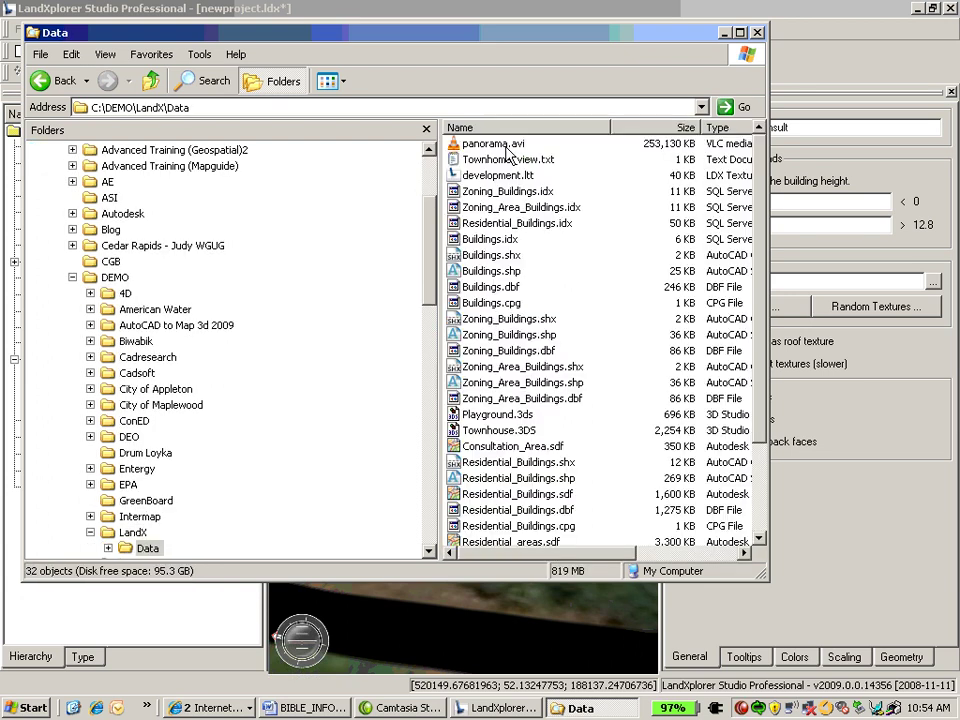
double_click(500, 145)
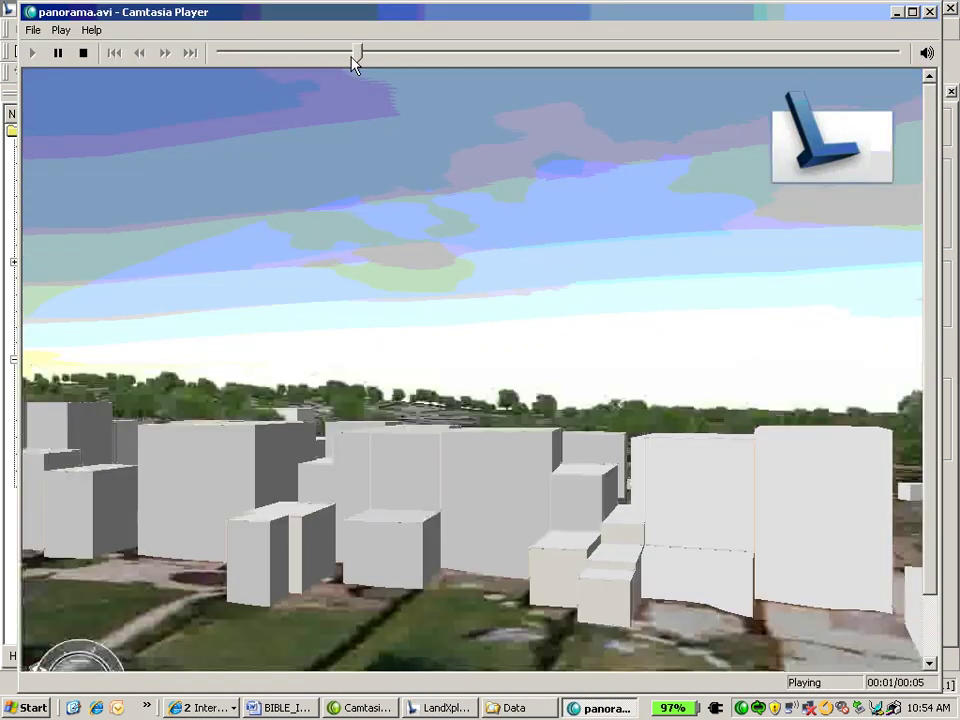
Step: Scrub back through panorama.avi with the seek slider, then close Camtasia Player
left_click_drag(352, 60, 926, 55)
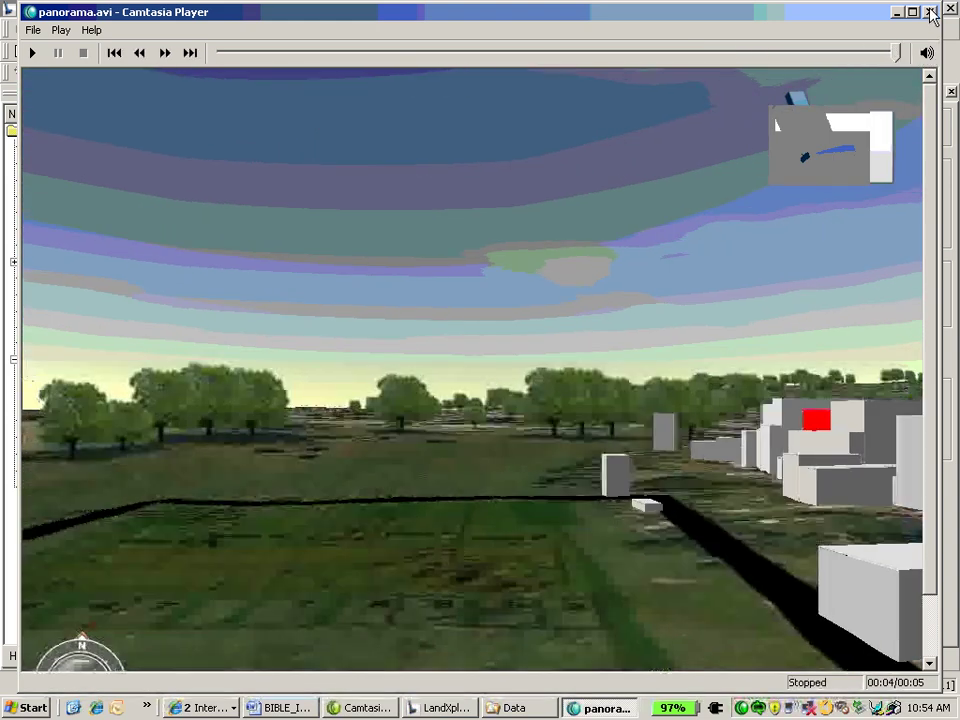
left_click(929, 12)
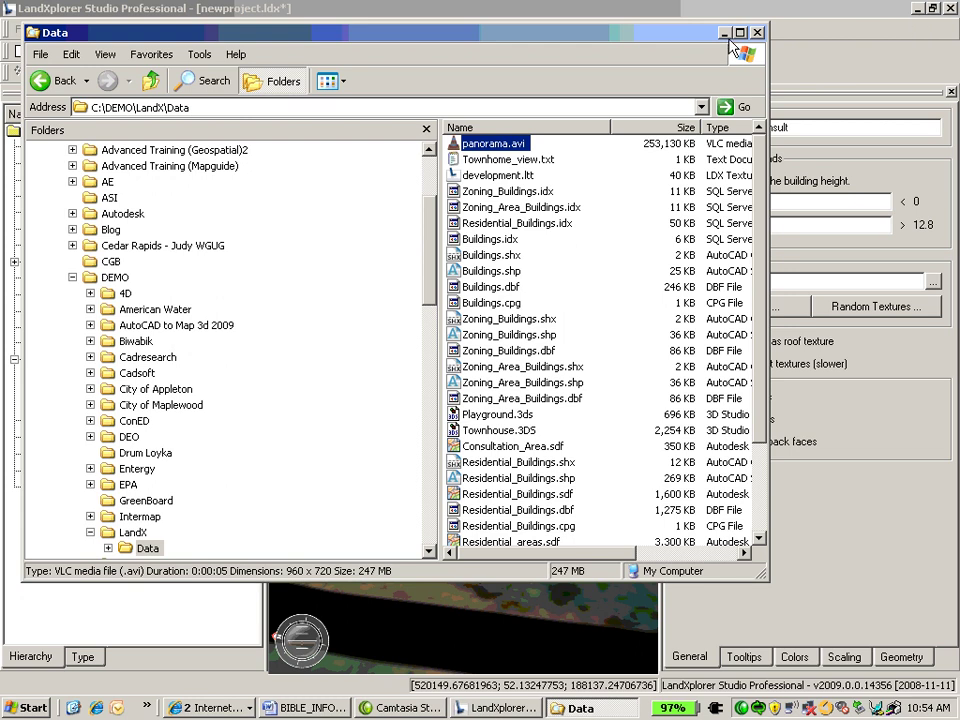
Step: Back in LandXplorer, show Residential_Buildings and fly up to a high overview toward the horizon
left_click(545, 20)
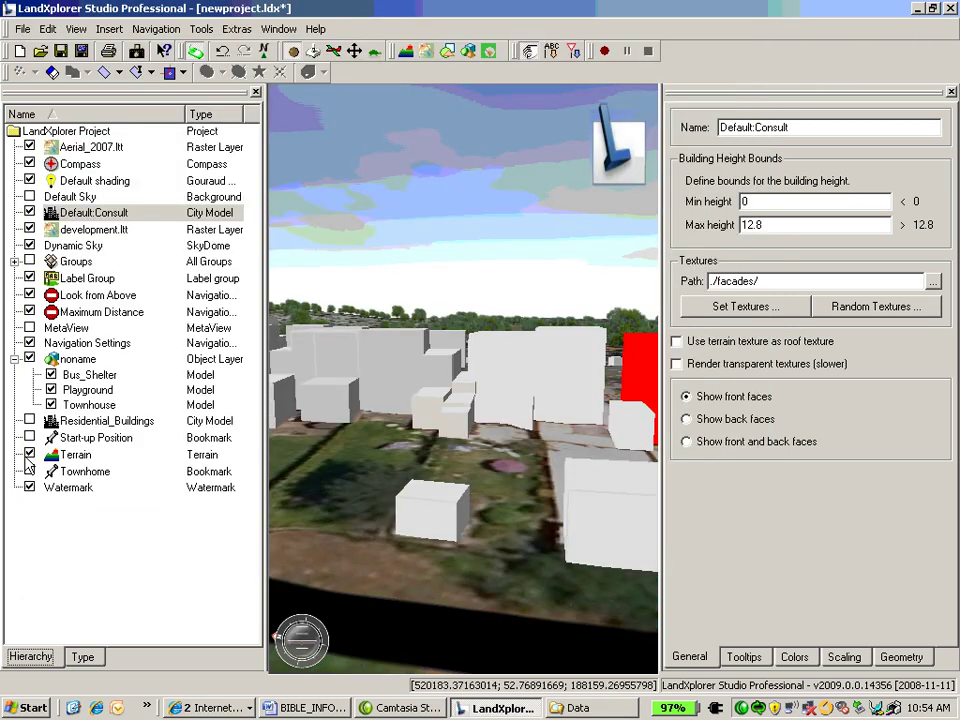
left_click(30, 421)
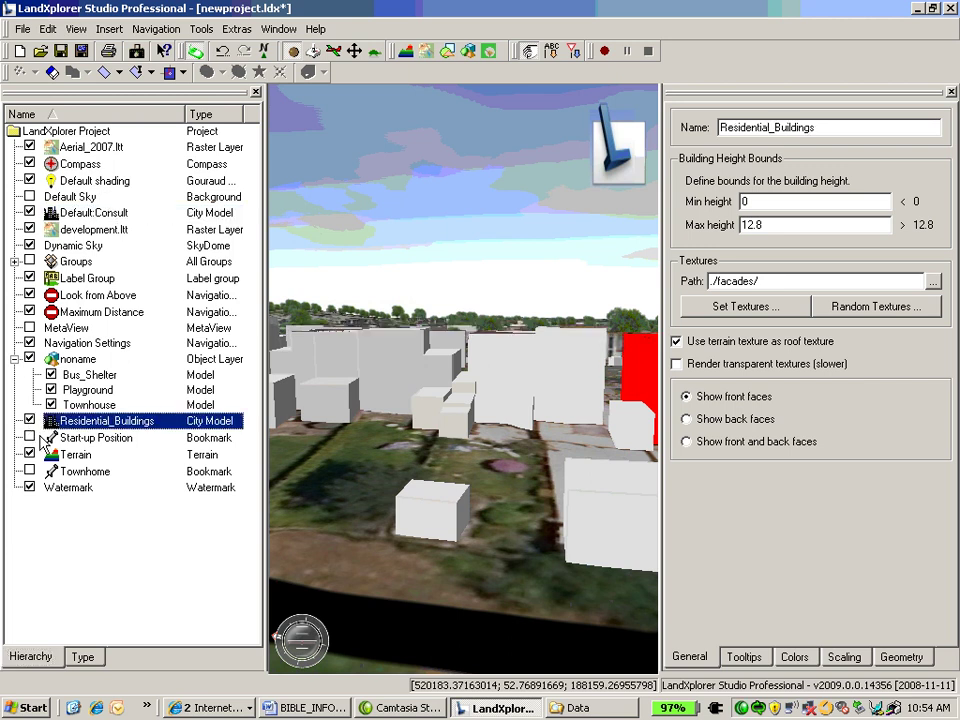
left_click_drag(498, 444, 447, 410)
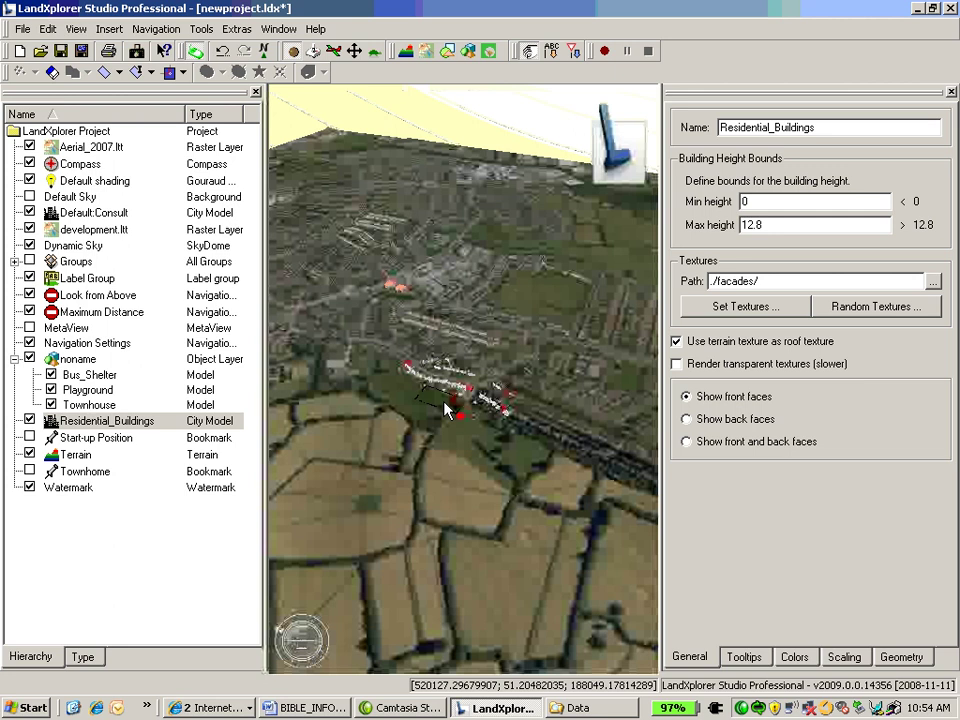
left_click_drag(447, 410, 607, 373)
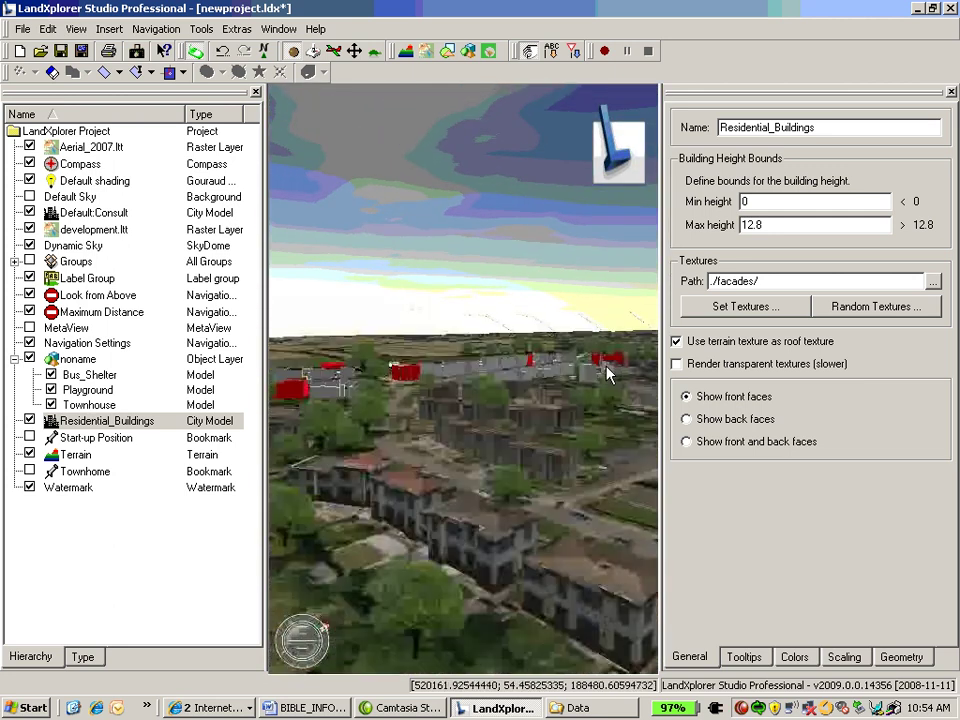